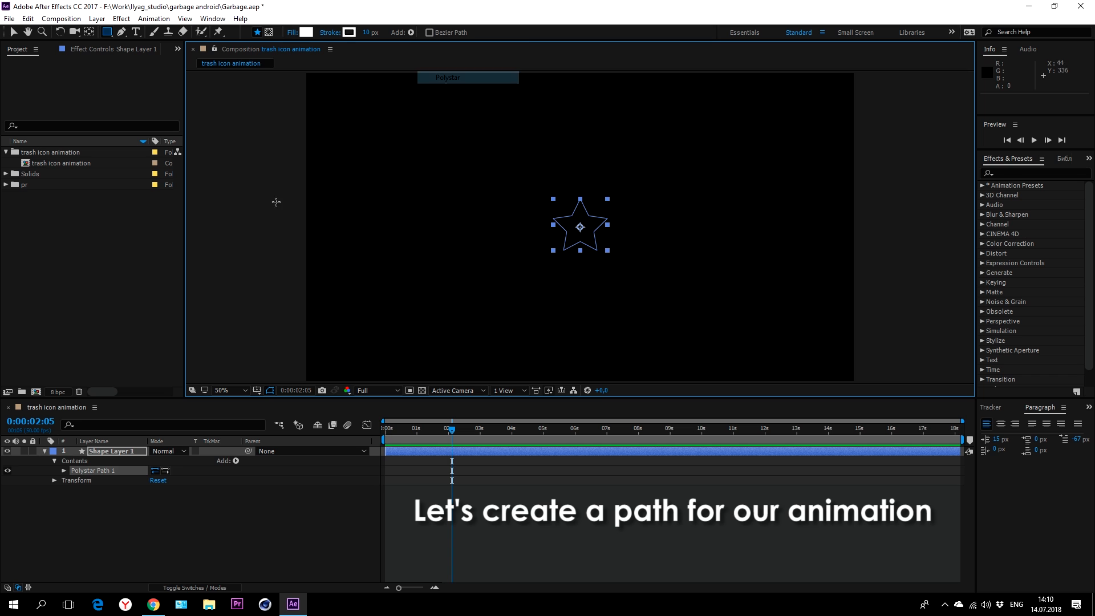
# Step: Add a stroke to the star shape and set its polystar points to 3
pyautogui.click(236, 461)
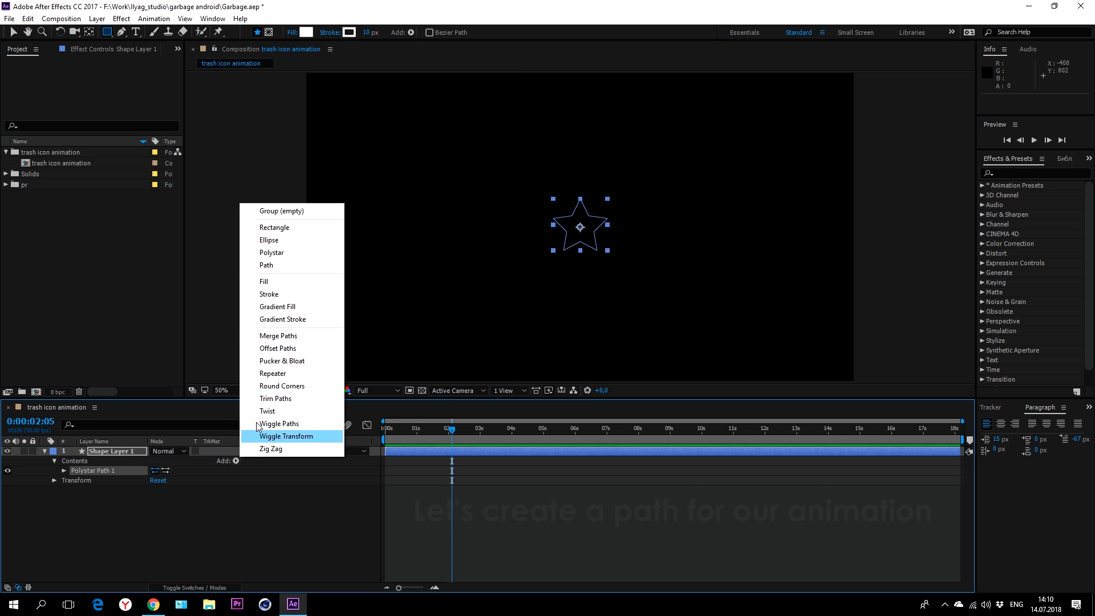
pyautogui.click(278, 295)
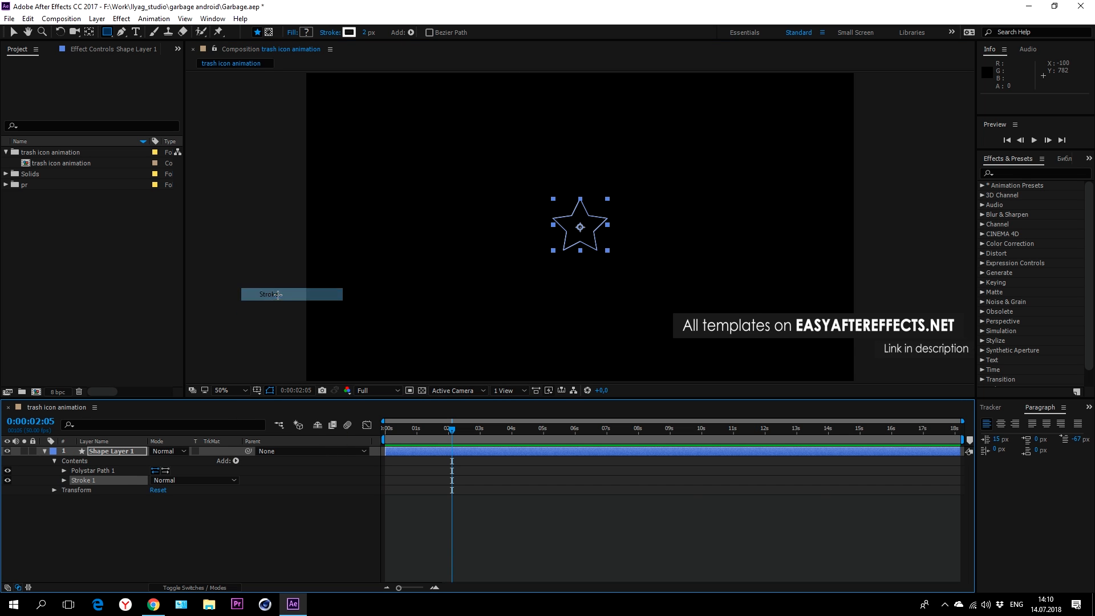
pyautogui.click(64, 471)
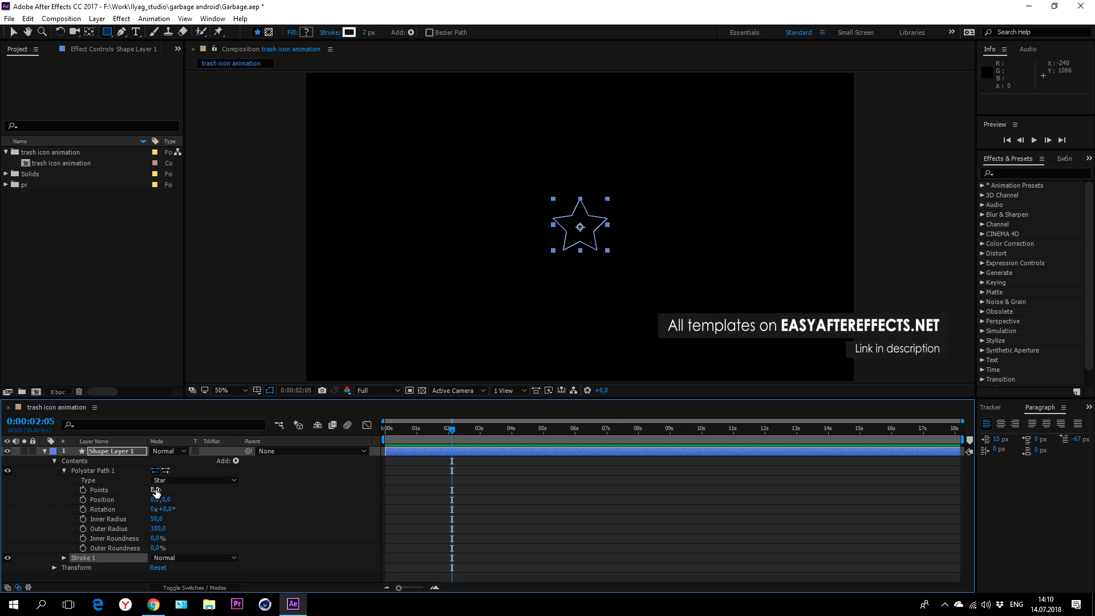
pyautogui.moveTo(155, 492); pyautogui.dragTo(143, 490)
pyautogui.press('.')
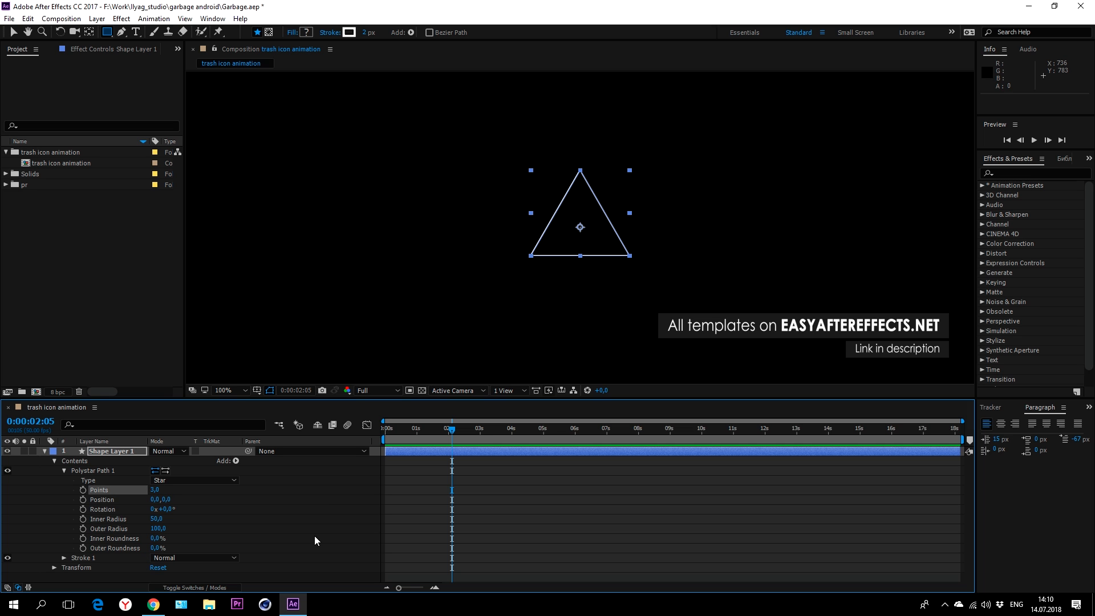
# Step: Round the stroked triangle with an outer roundness of 28% and an inner radius of 61
pyautogui.moveTo(156, 548); pyautogui.dragTo(166, 518)
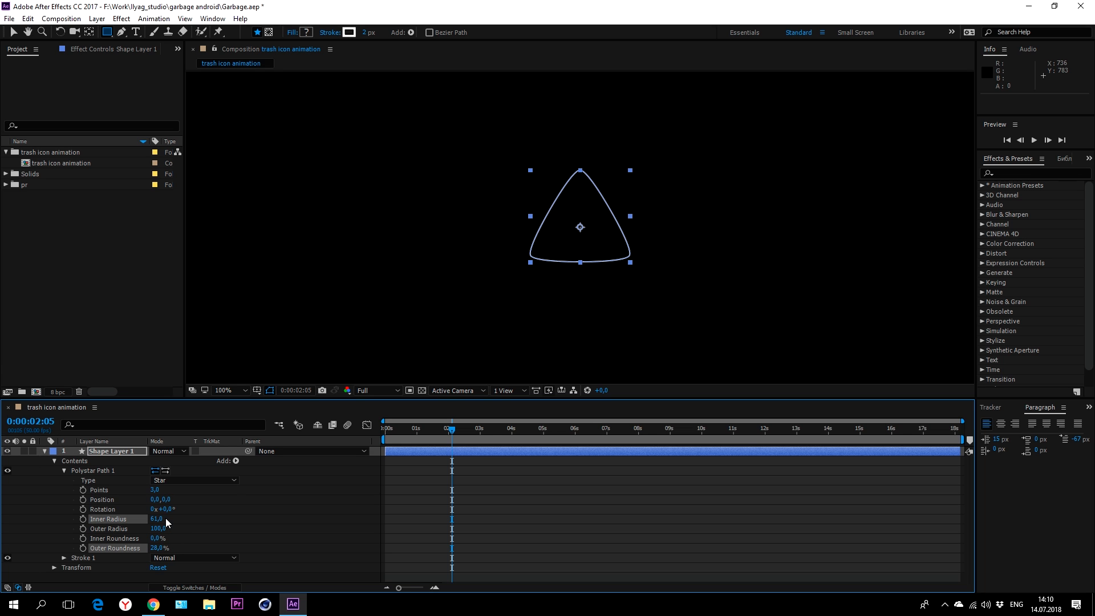
pyautogui.click(233, 501)
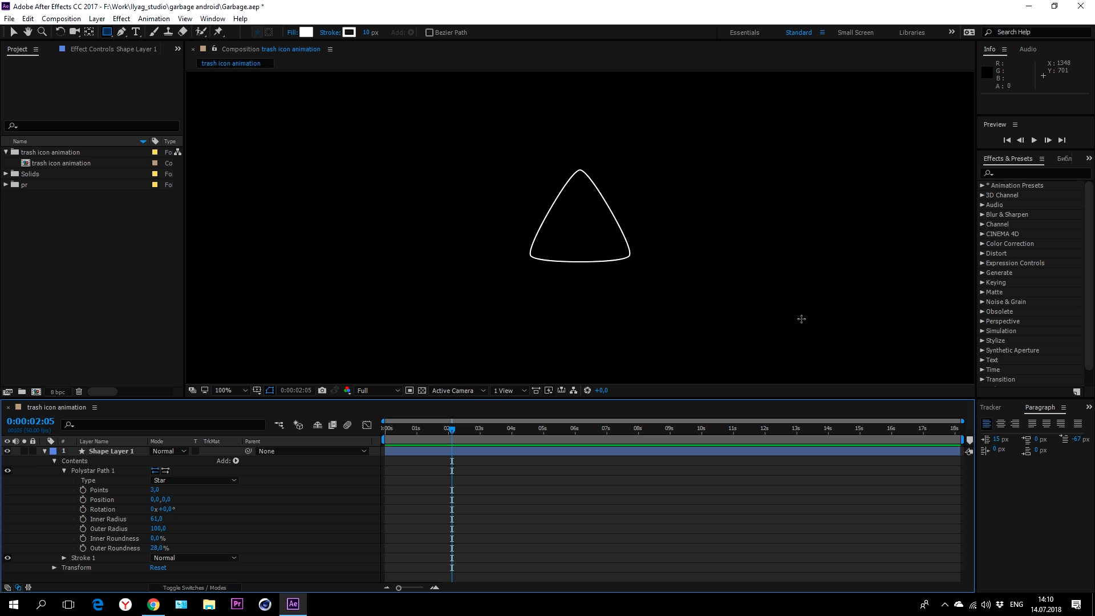
pyautogui.click(48, 485)
# Step: Rename the shape layer to "path" and give it the Dark Green label colour
pyautogui.click(98, 450)
pyautogui.press('Return')
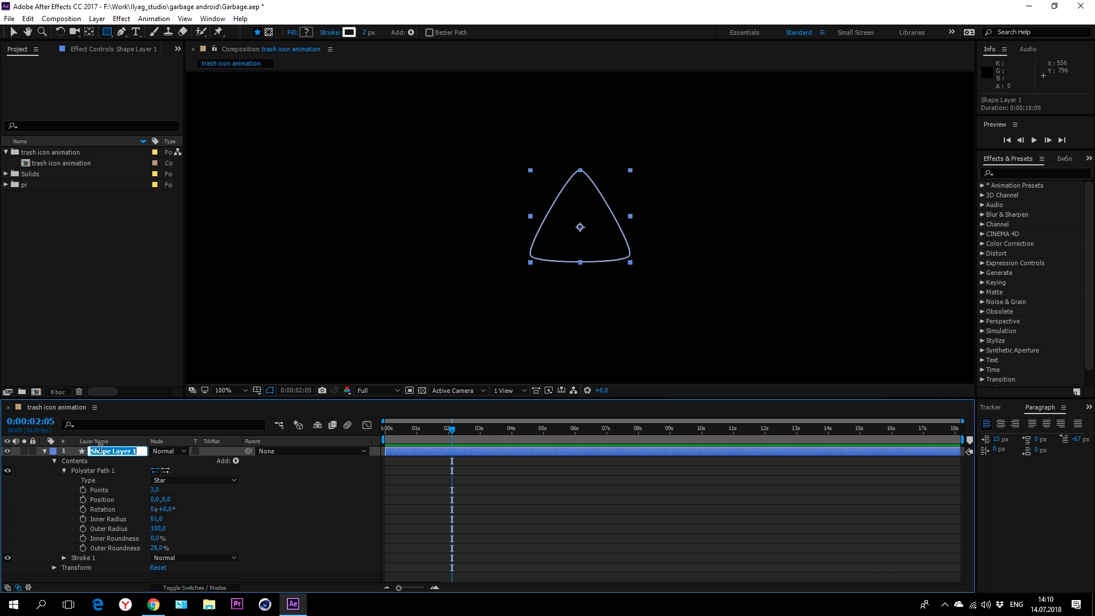
pyautogui.write('path')
pyautogui.press('Return')
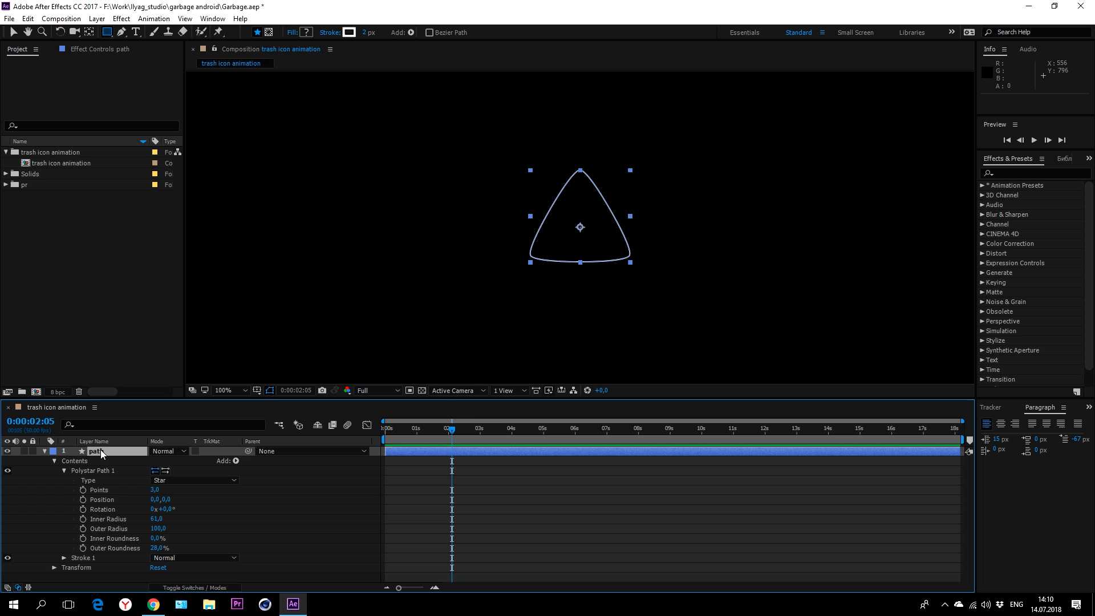
pyautogui.click(53, 452)
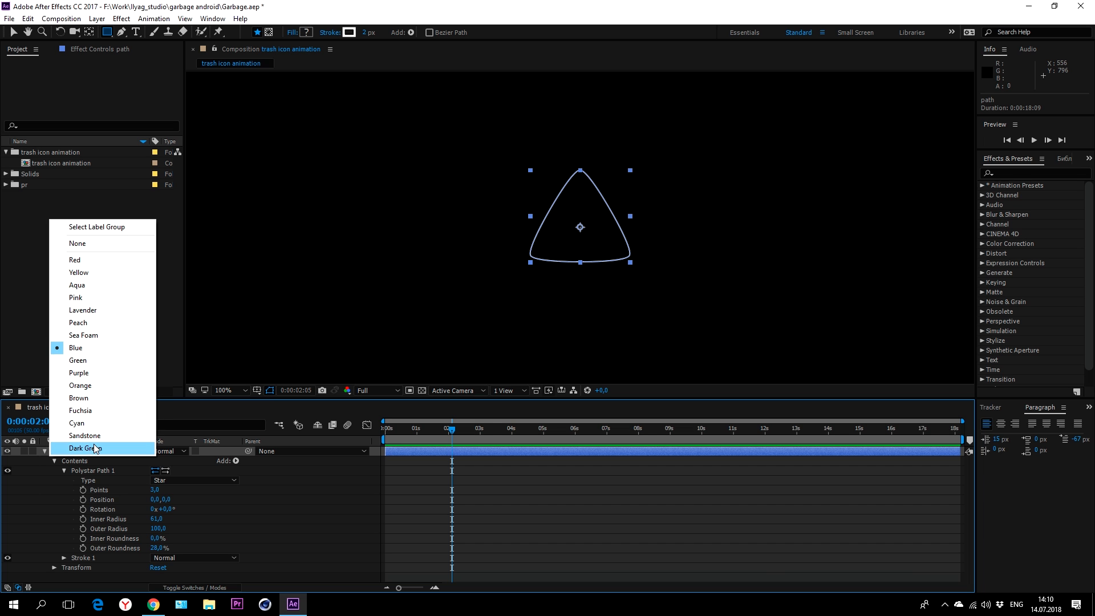
pyautogui.click(92, 447)
pyautogui.click(289, 478)
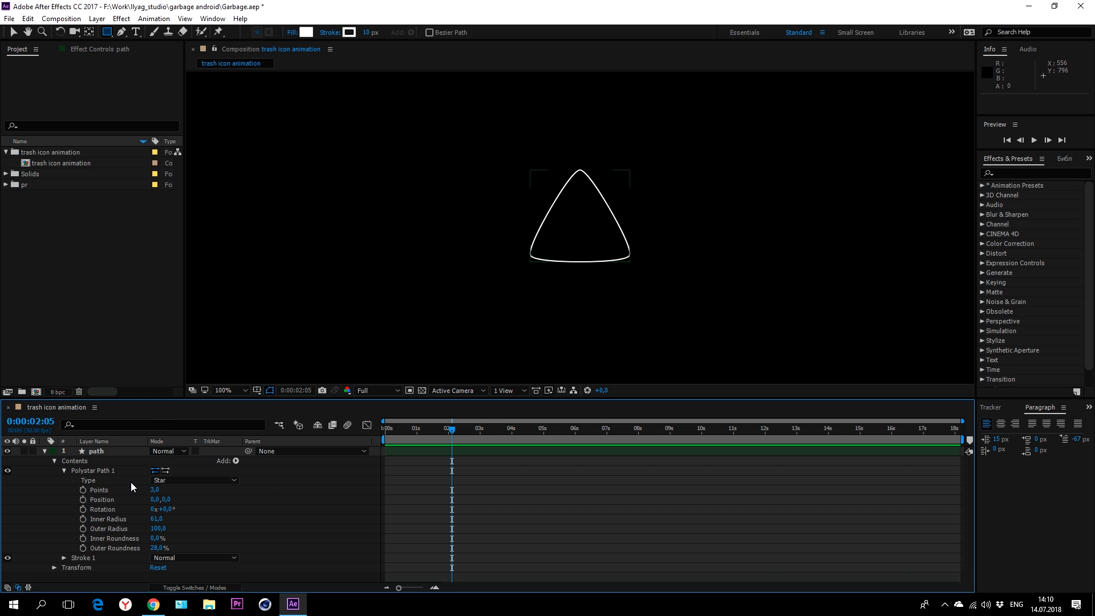
# Step: Convert the path layer's Polystar Path 1 to a Bezier path and collapse the layer
pyautogui.click(85, 470)
pyautogui.rightClick(84, 470)
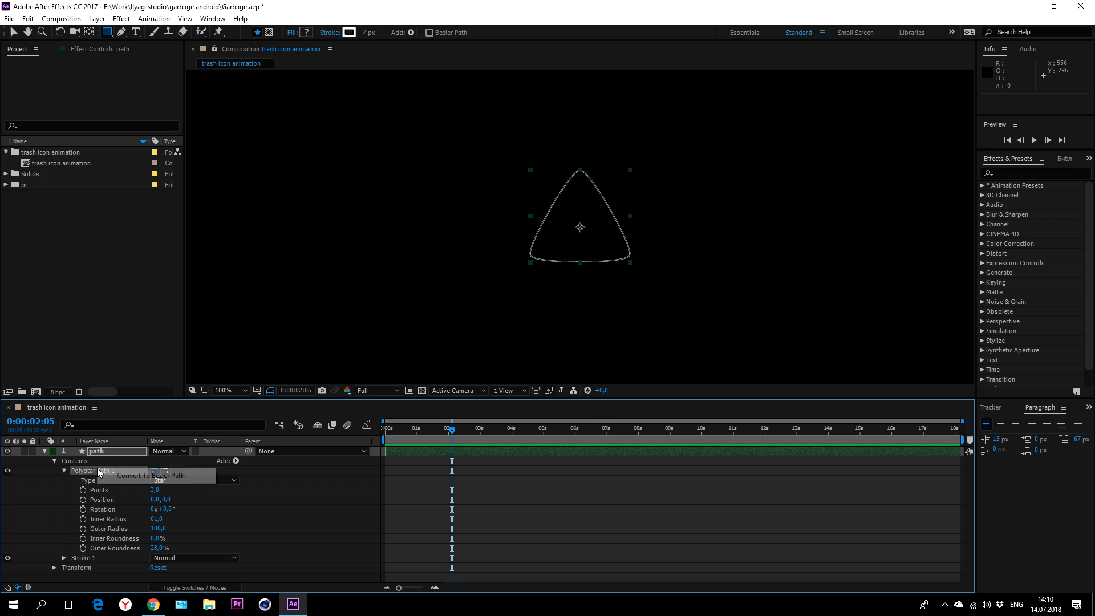
pyautogui.click(136, 477)
pyautogui.click(45, 451)
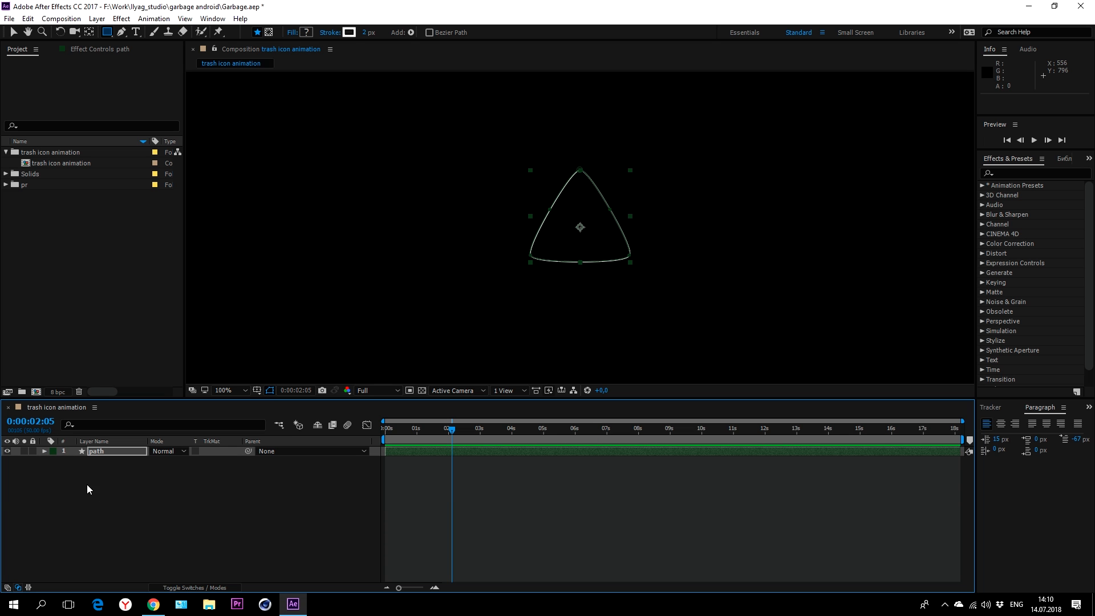
pyautogui.click(91, 490)
# Step: Create a new shape layer above the path layer and add a polystar to it
pyautogui.click(96, 19)
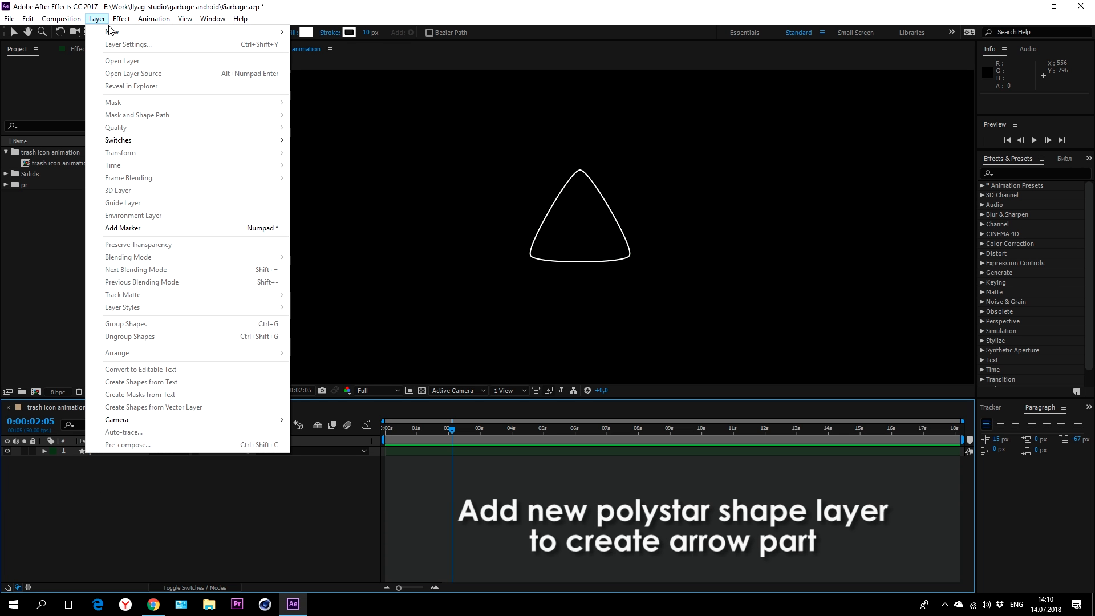
pyautogui.moveTo(114, 32)
pyautogui.click(326, 94)
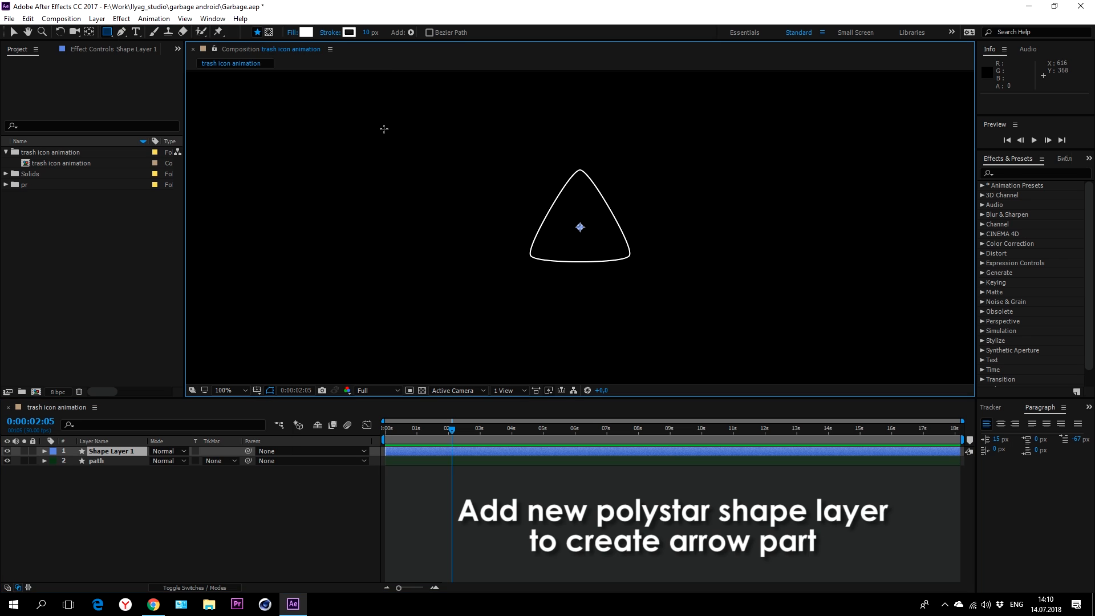
pyautogui.click(420, 36)
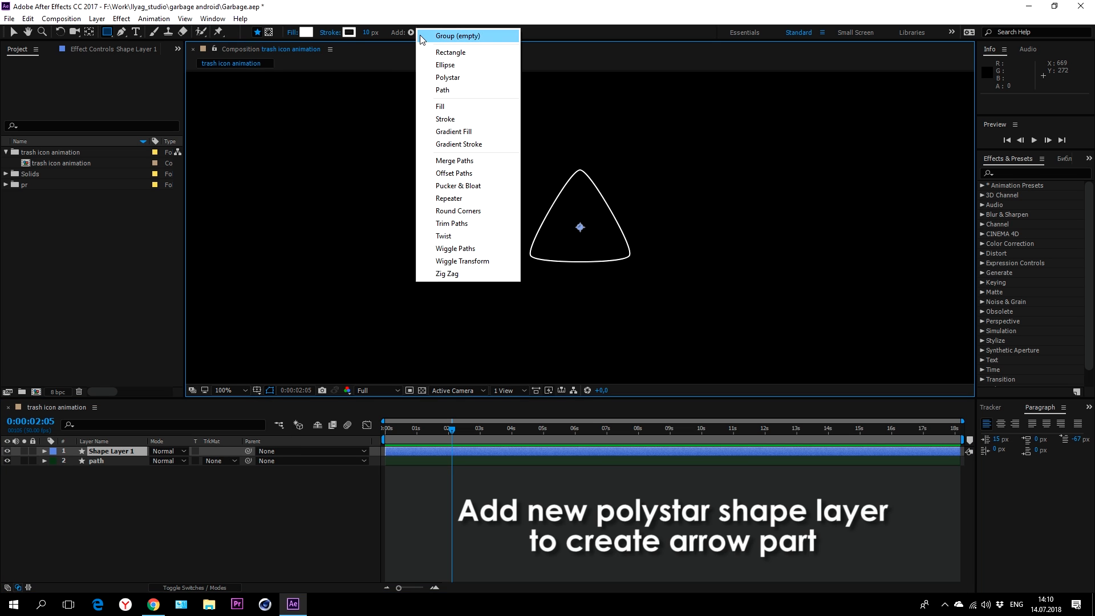
pyautogui.click(461, 79)
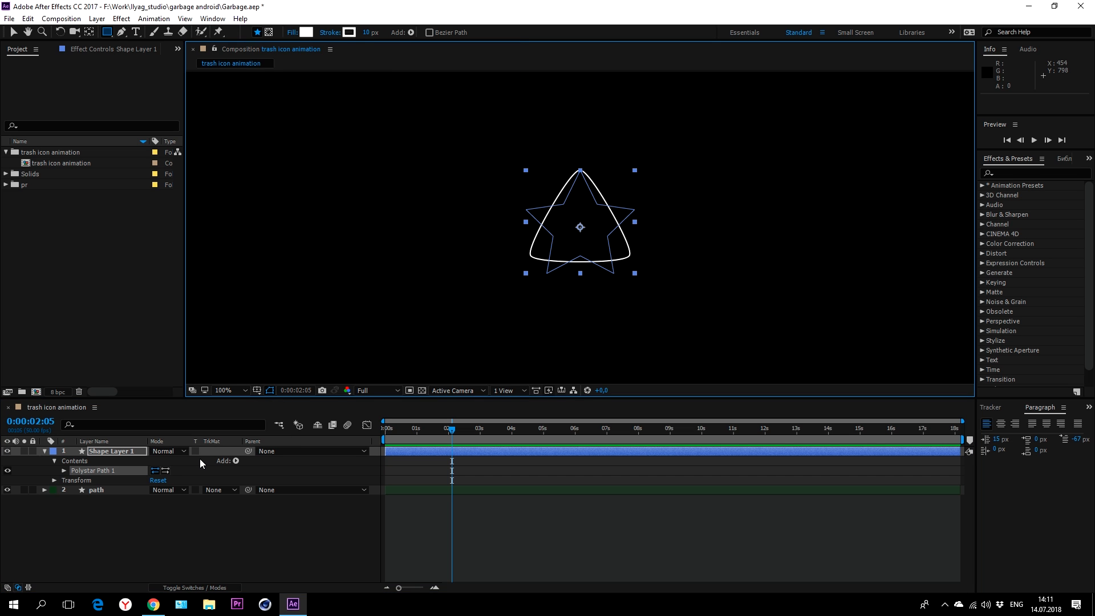
# Step: Add a fill to the new polystar and set its colour to white (FFFFFF)
pyautogui.click(235, 461)
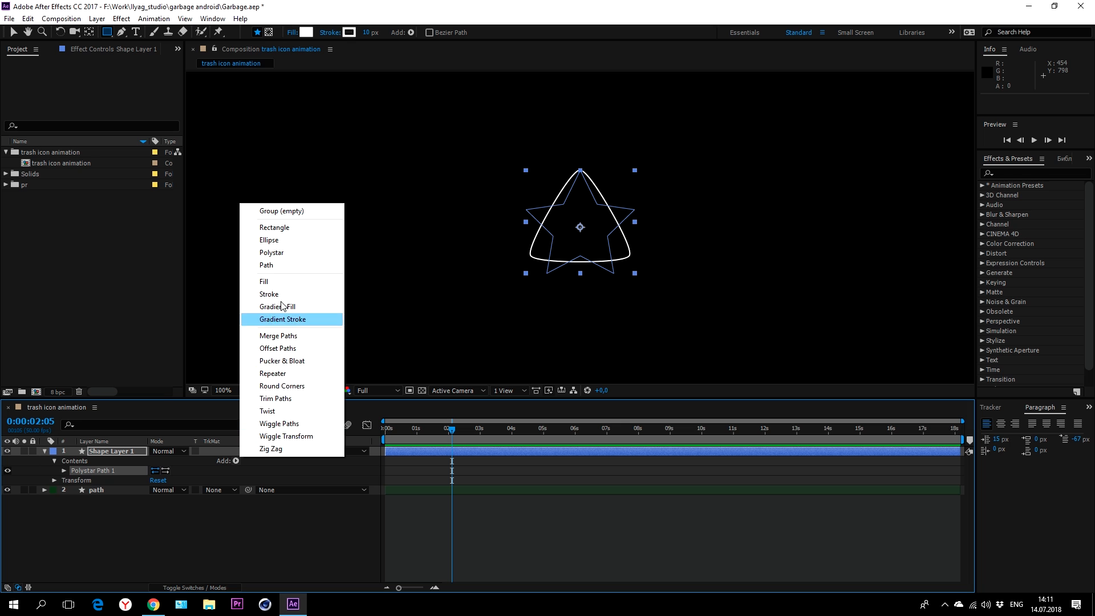
pyautogui.click(282, 283)
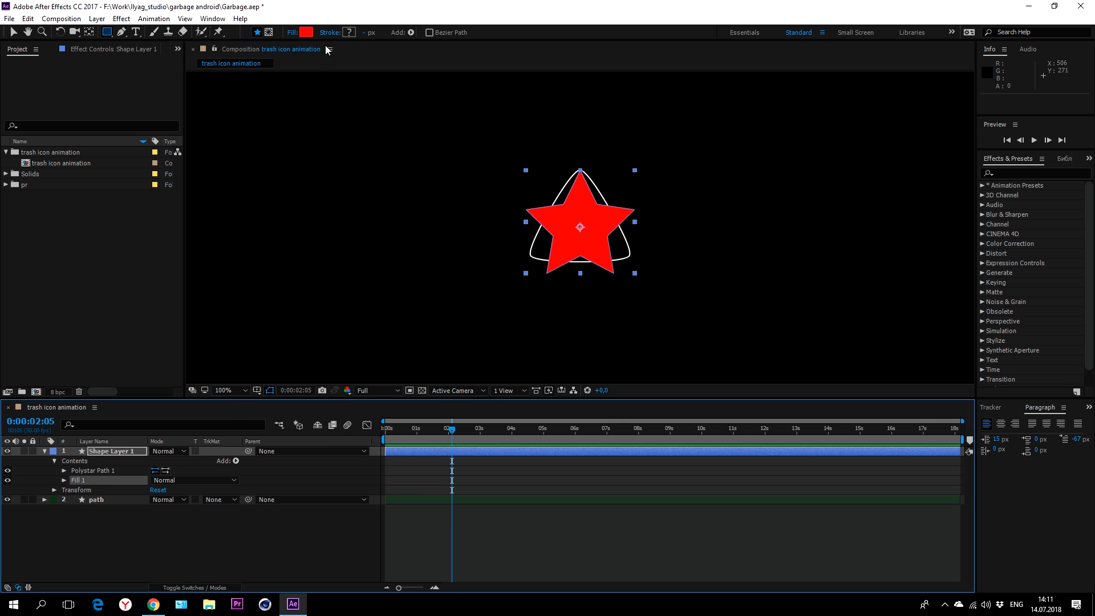
pyautogui.click(307, 32)
pyautogui.moveTo(761, 293); pyautogui.dragTo(757, 278)
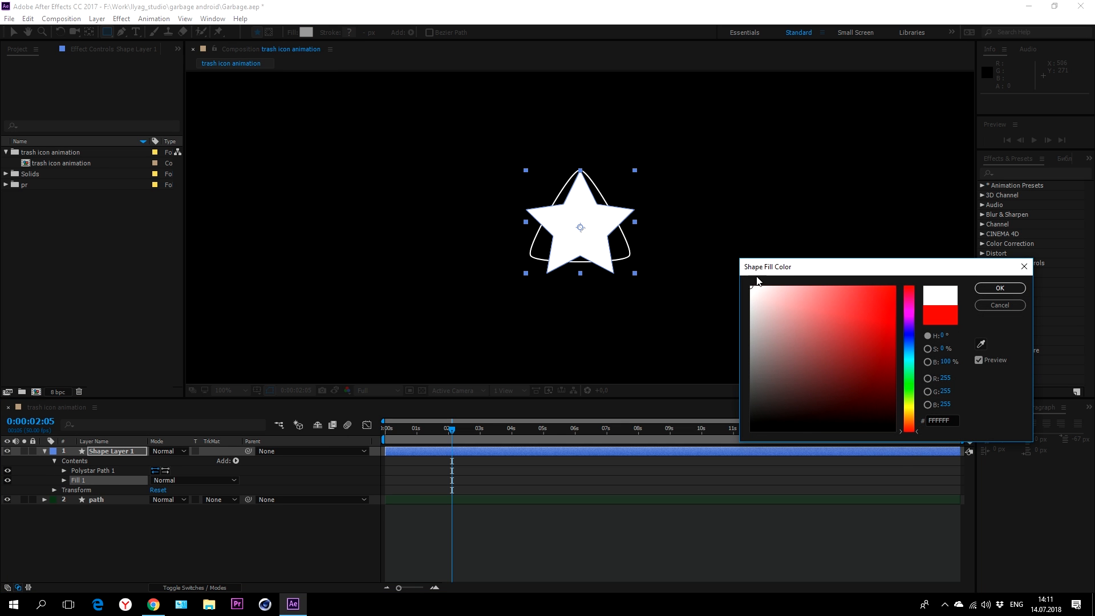
pyautogui.click(1000, 289)
# Step: Turn the filled star into a rounded triangle: Polygon type, 3 points and 30% outer roundness
pyautogui.click(64, 471)
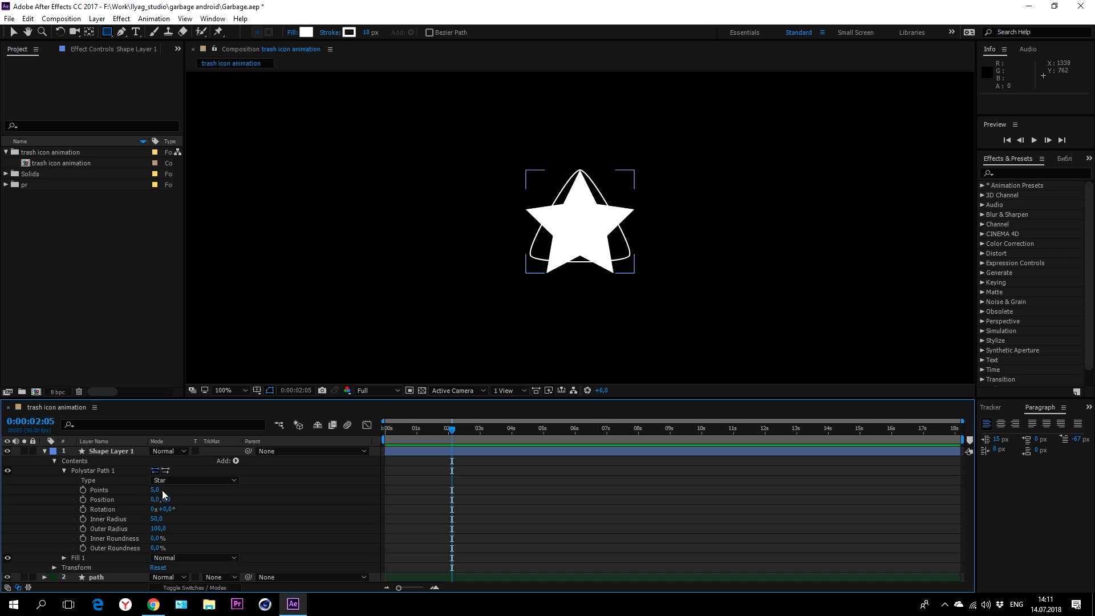
pyautogui.moveTo(162, 490); pyautogui.dragTo(150, 491)
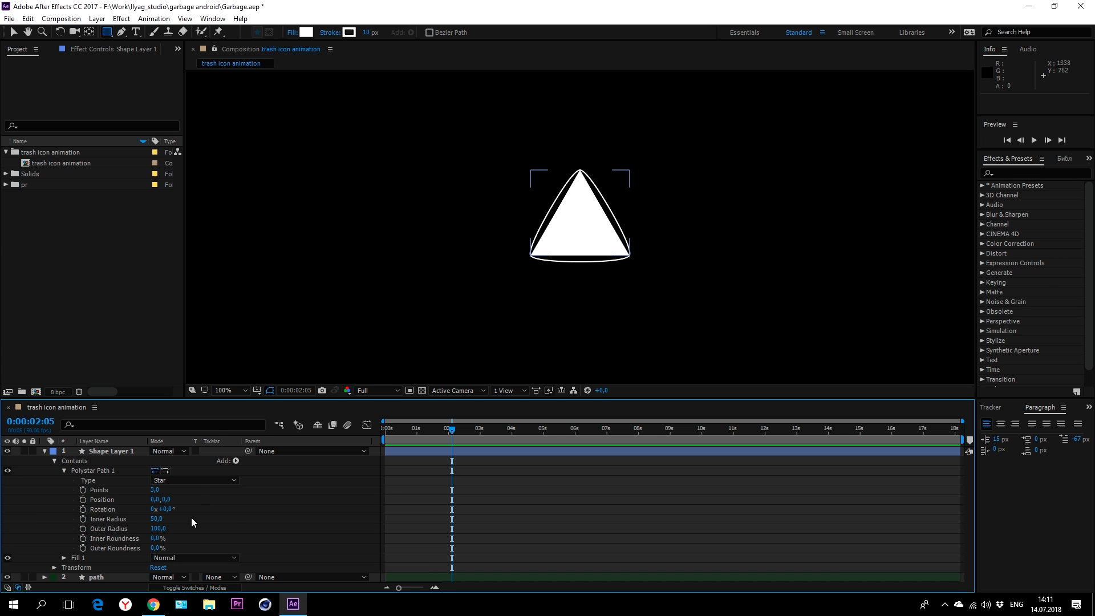
pyautogui.click(204, 481)
pyautogui.click(209, 505)
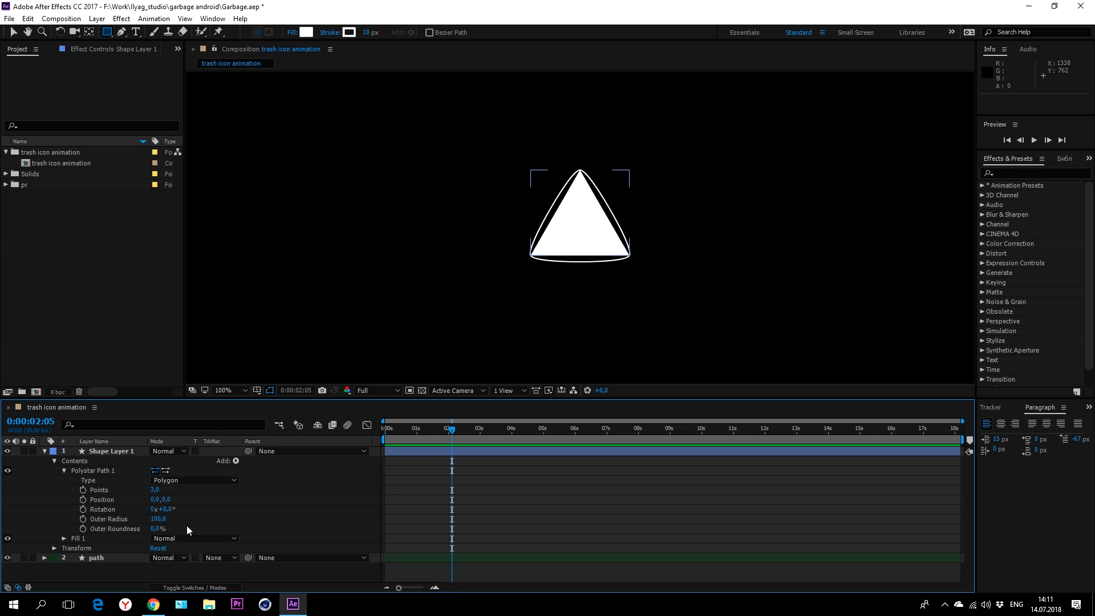
pyautogui.click(156, 529)
pyautogui.write('30')
pyautogui.press('Return')
# Step: Shrink the filled triangle by setting its outer radius to 18
pyautogui.click(153, 519)
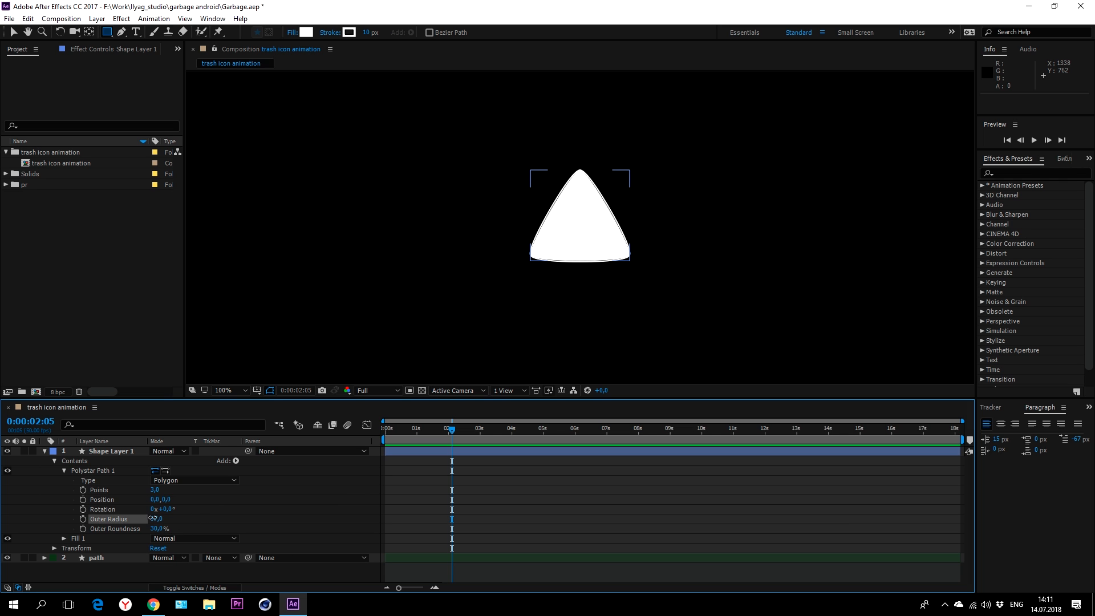
pyautogui.moveTo(153, 519); pyautogui.dragTo(133, 526)
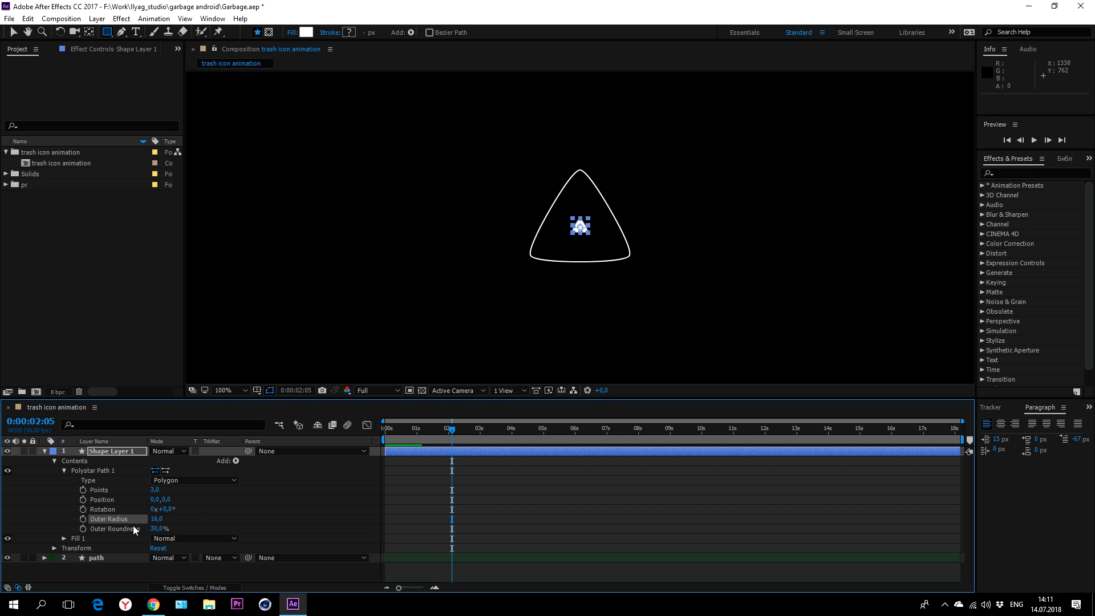
pyautogui.click(157, 519)
pyautogui.write('15')
pyautogui.click(207, 525)
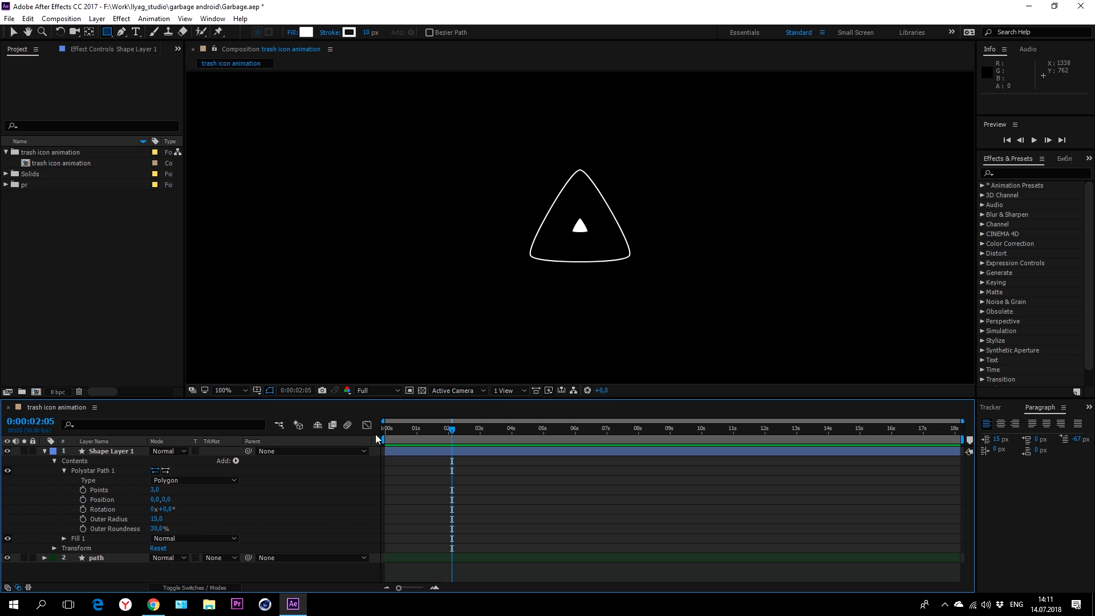
pyautogui.click(109, 453)
pyautogui.click(158, 519)
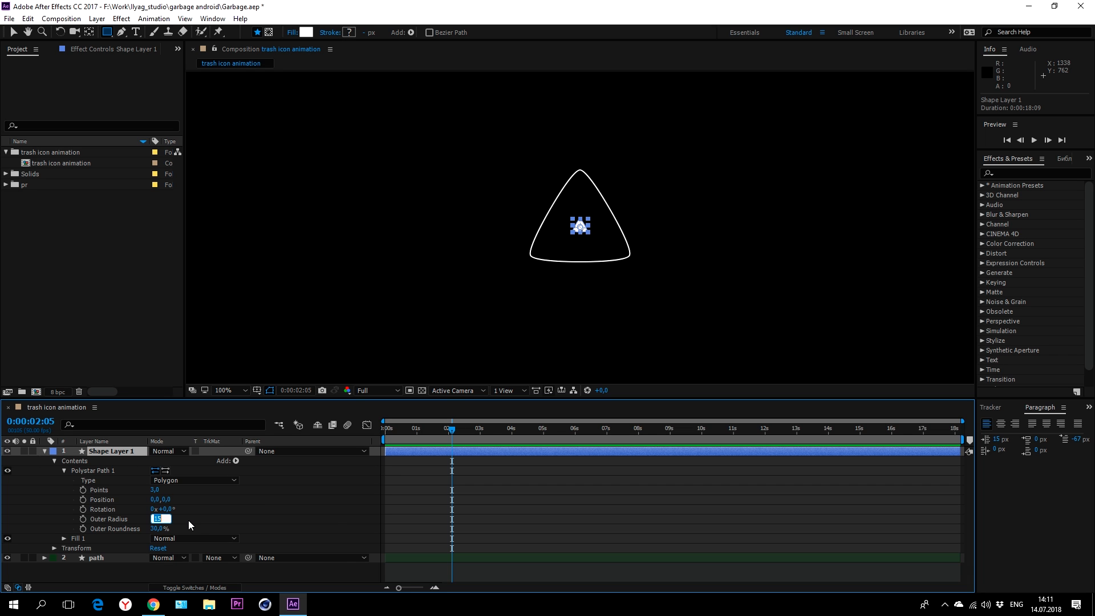
pyautogui.click(202, 519)
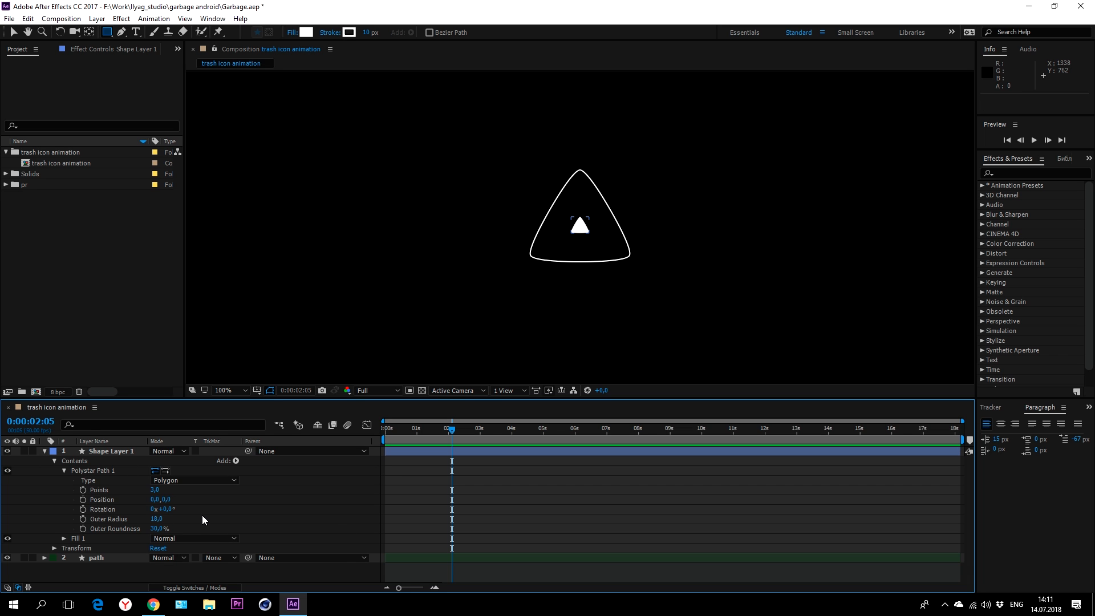
# Step: Copy the Path property of the path layer into Shape Layer 1's Position at 0:00:00:00, and scrub through the motion
pyautogui.click(103, 450)
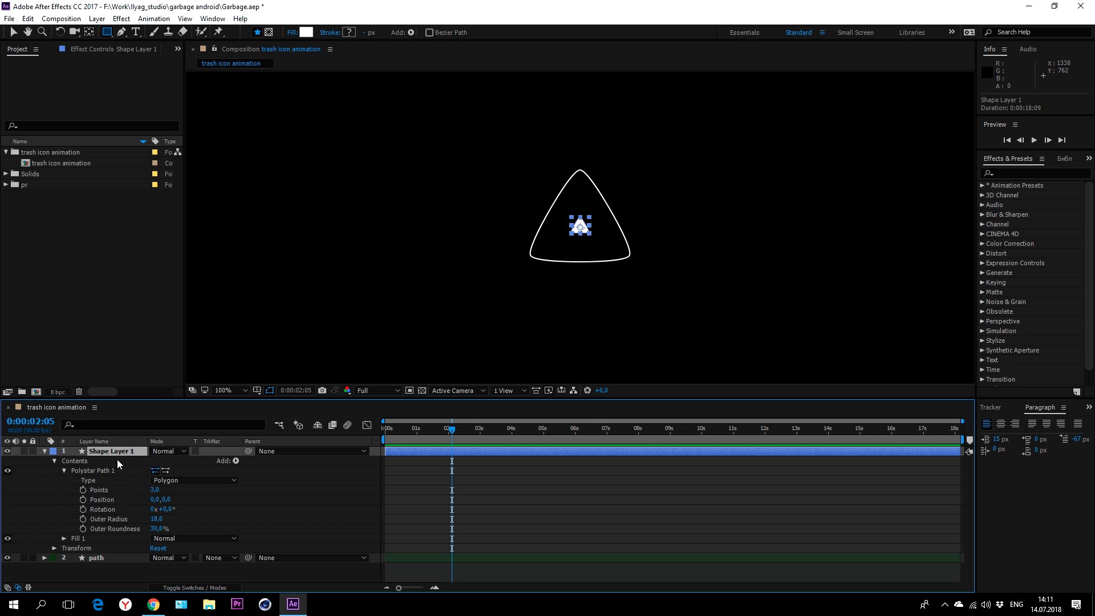
pyautogui.click(44, 450)
pyautogui.press('p')
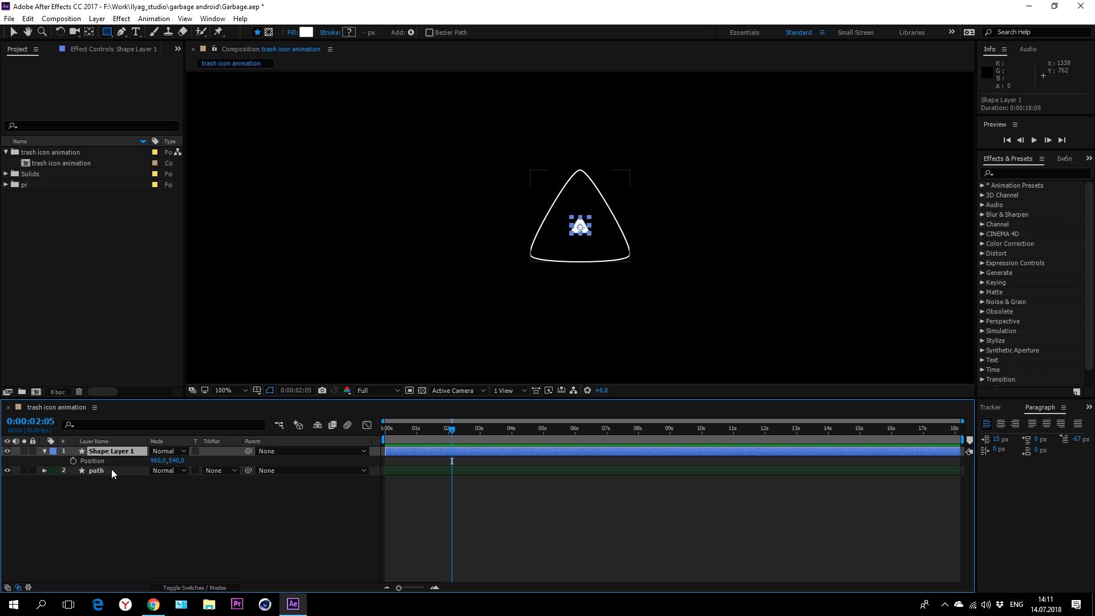
pyautogui.click(108, 470)
pyautogui.click(46, 470)
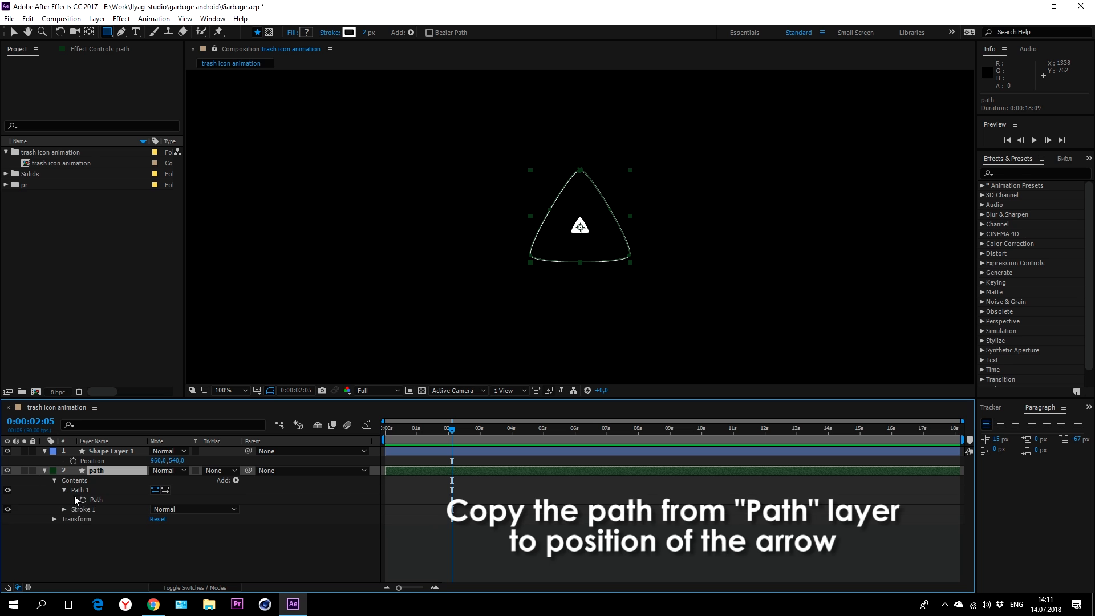
pyautogui.click(95, 499)
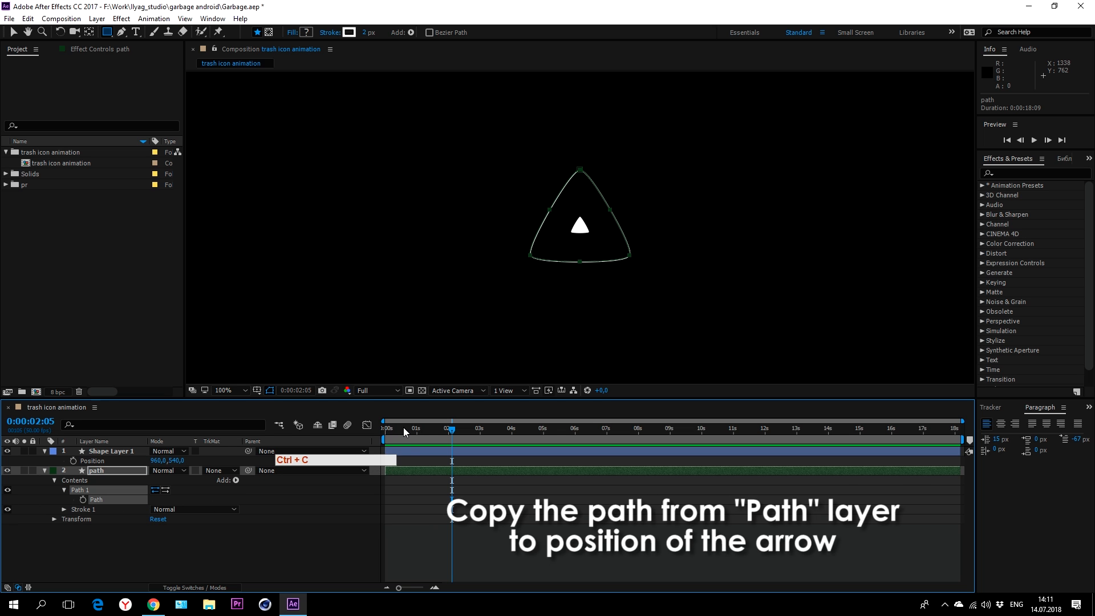
pyautogui.moveTo(403, 427); pyautogui.dragTo(366, 430)
pyautogui.hotkey('ctrl', 'c')
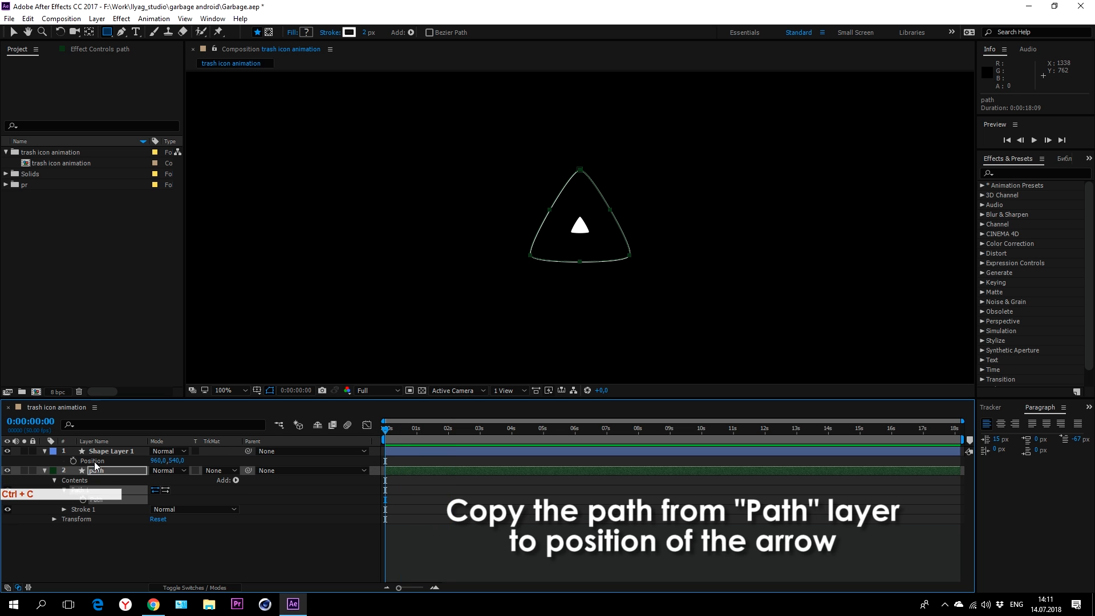
pyautogui.click(95, 461)
pyautogui.hotkey('ctrl', 'v')
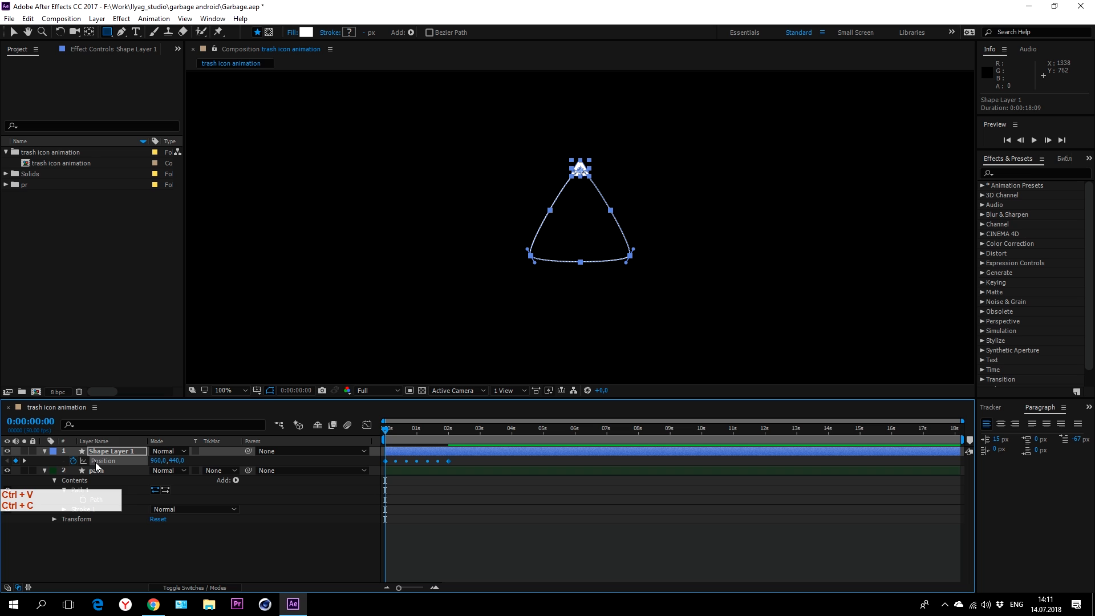
pyautogui.moveTo(392, 429); pyautogui.dragTo(443, 445)
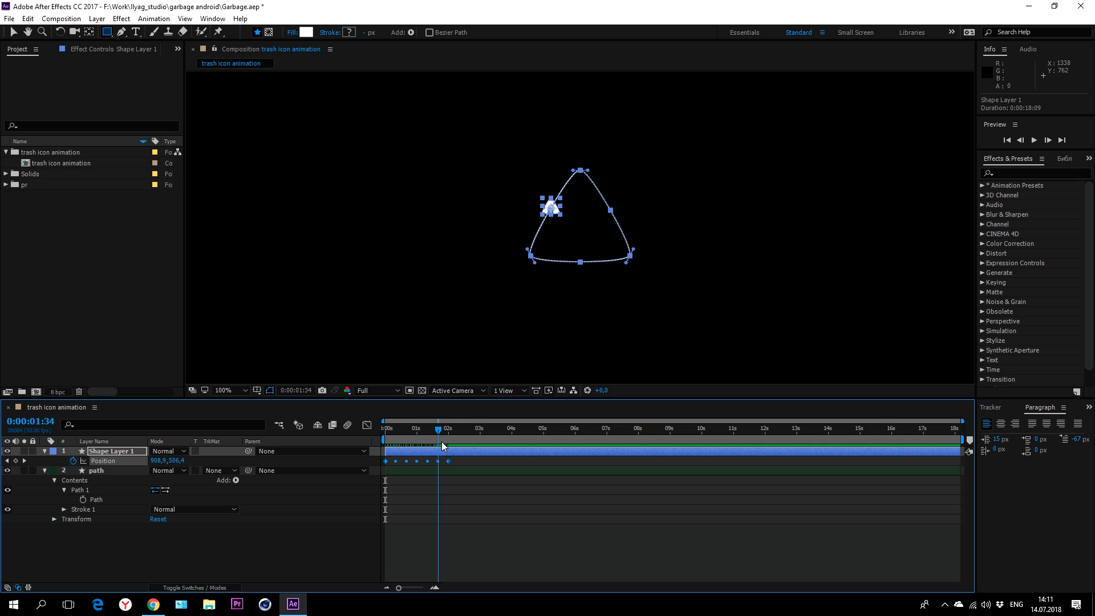
pyautogui.moveTo(443, 445)
pyautogui.mouseDown()
pyautogui.moveTo(371, 436)
pyautogui.moveTo(451, 436)
pyautogui.mouseUp()
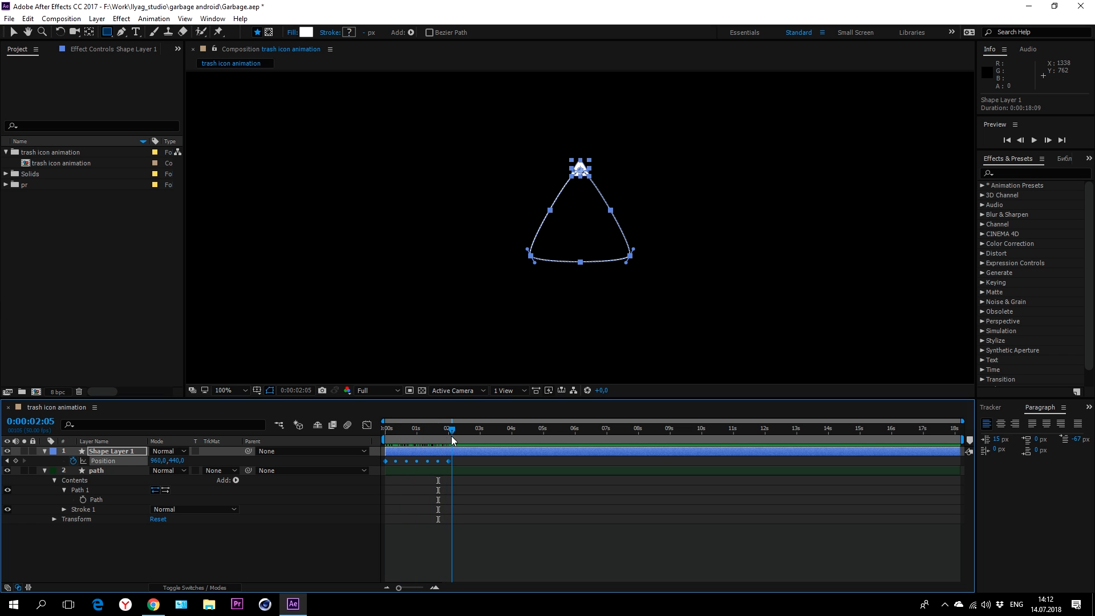
# Step: Collapse the properties of both layers and rename Shape Layer 1 as arrow1
pyautogui.click(258, 527)
pyautogui.click(44, 451)
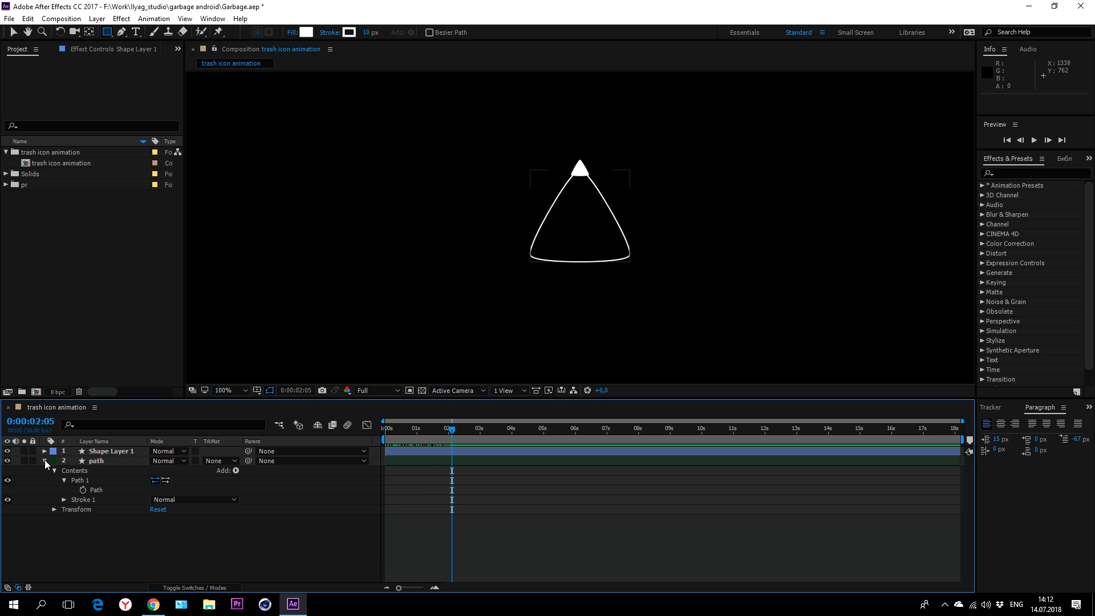
pyautogui.click(44, 460)
pyautogui.click(100, 450)
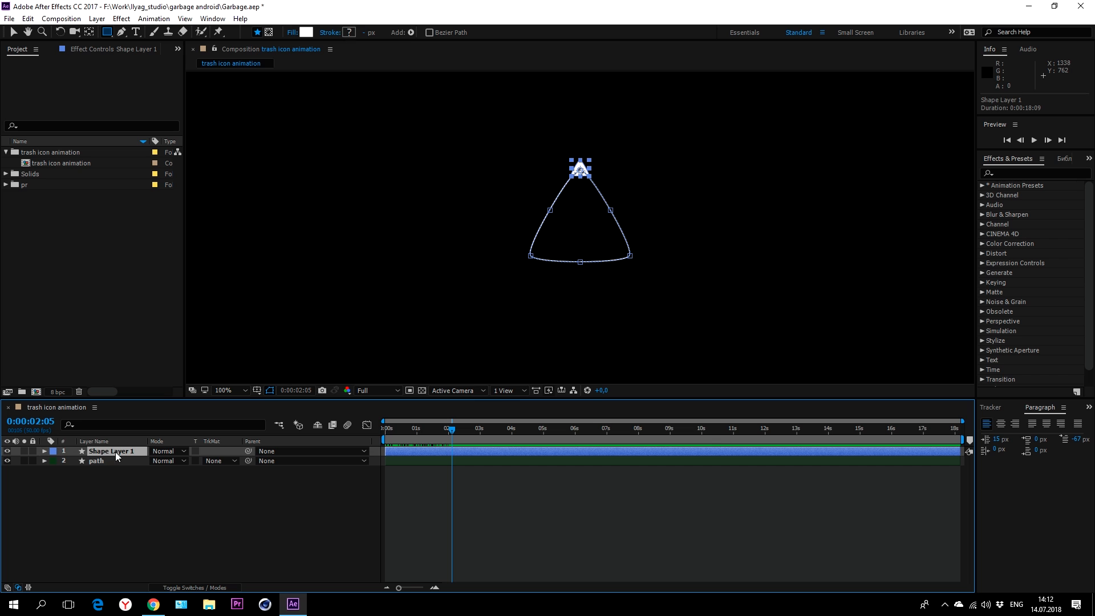
pyautogui.press('Return')
pyautogui.write('arrow1')
# Step: Duplicate the path layer and set up the copy with a Blue label and the name arrow2
pyautogui.click(121, 461)
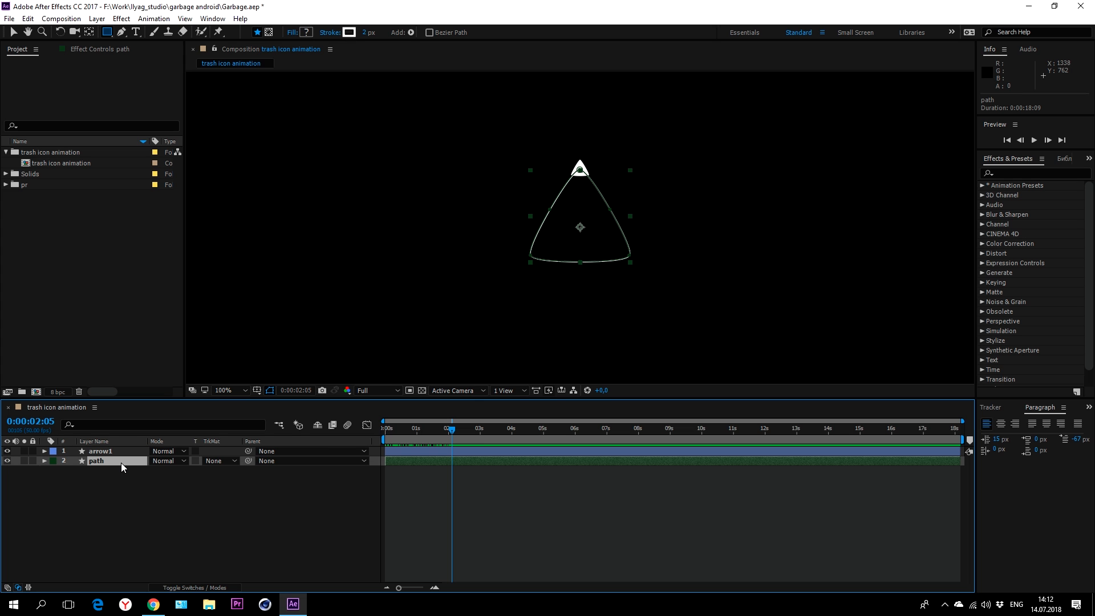
pyautogui.hotkey('ctrl', 'd')
pyautogui.click(52, 461)
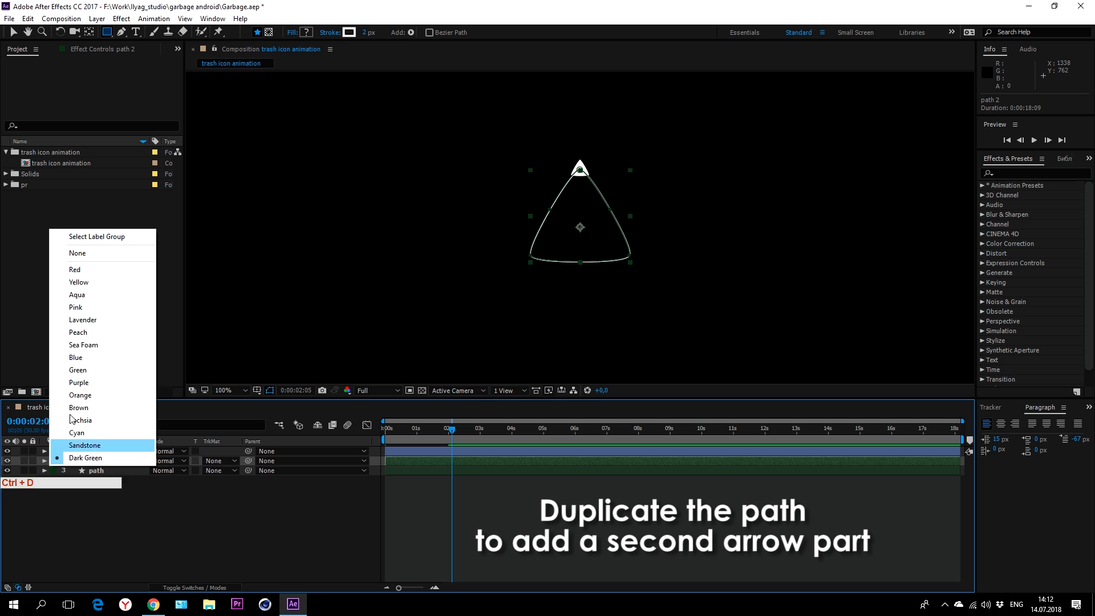
pyautogui.click(81, 358)
pyautogui.press('Return')
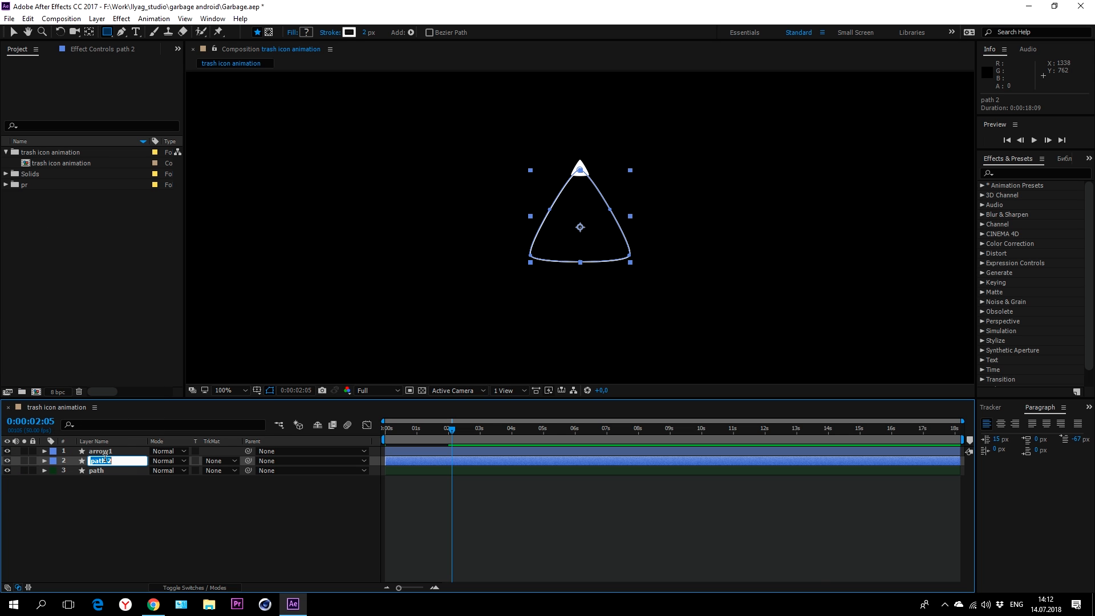
pyautogui.write('arrow2')
pyautogui.press('Return')
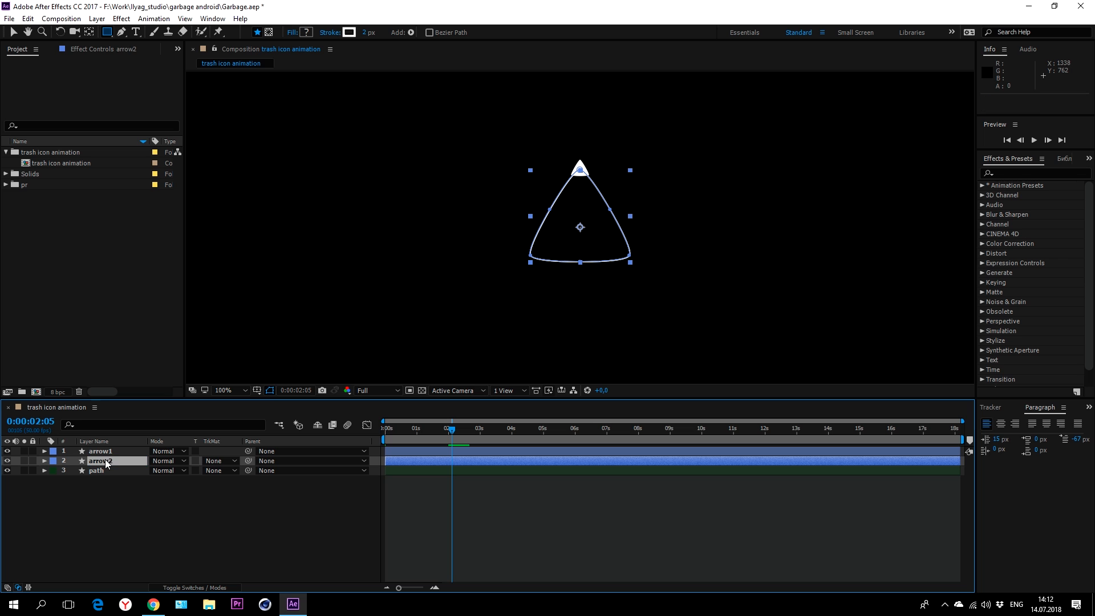
# Step: Add Trim Paths to the arrow2 layer and set its Start to 90%
pyautogui.click(47, 461)
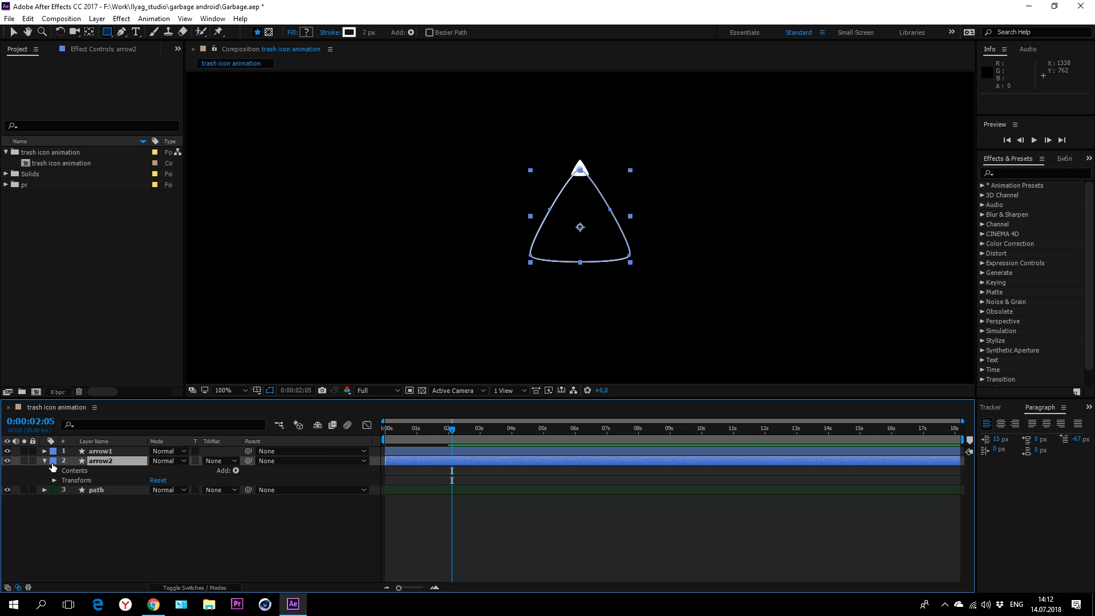
pyautogui.click(236, 470)
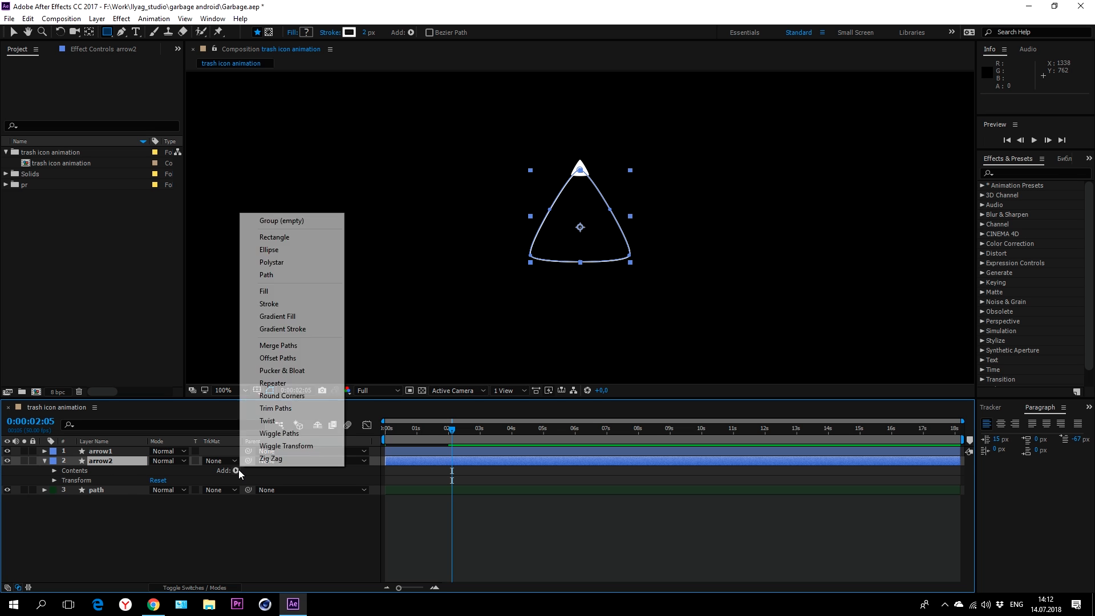
pyautogui.click(276, 408)
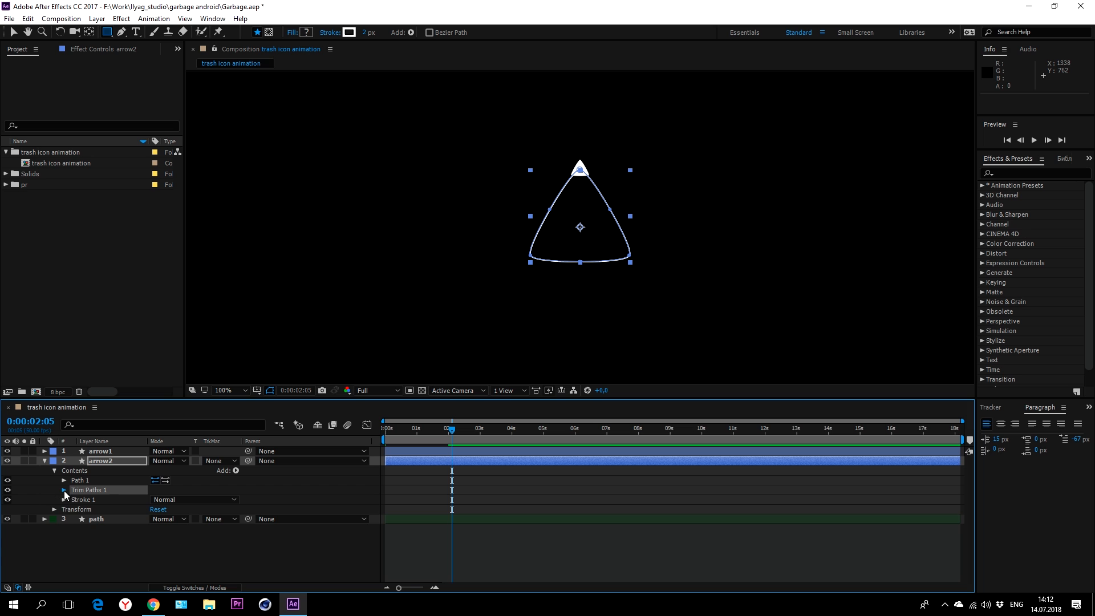
pyautogui.click(64, 491)
pyautogui.click(154, 501)
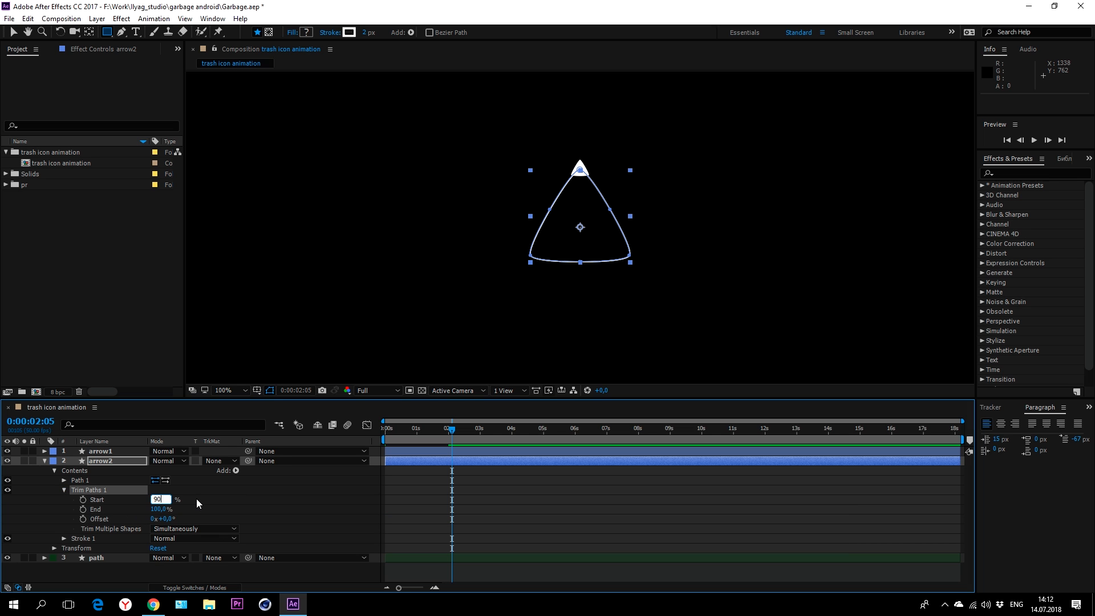
pyautogui.click(197, 503)
# Step: Set the stroke width of the arrow2 layer to 10 px
pyautogui.click(94, 494)
pyautogui.click(368, 33)
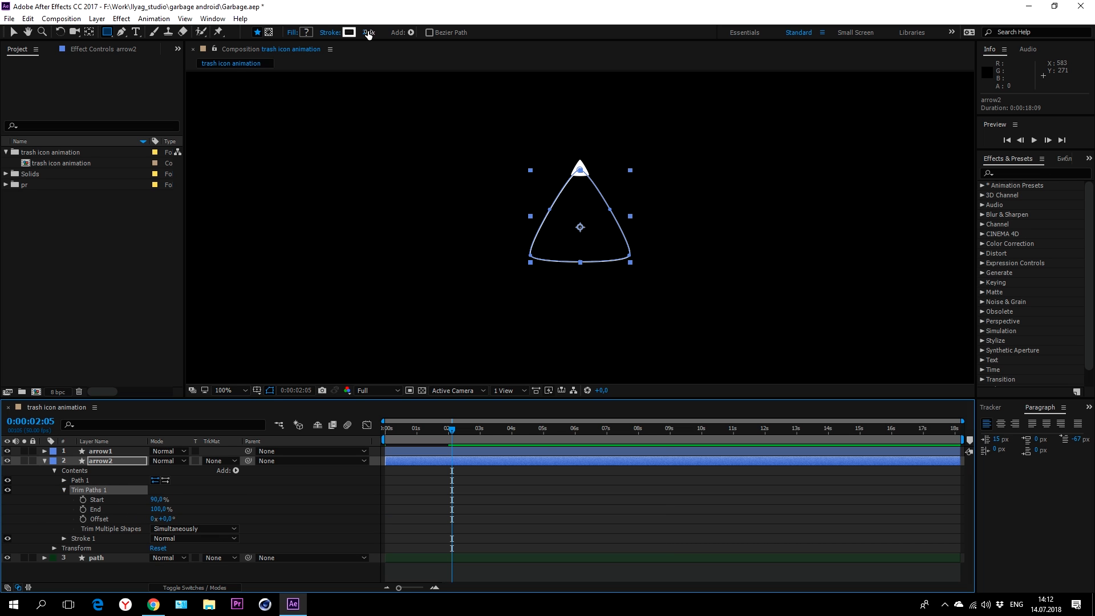
pyautogui.write('10')
pyautogui.click(402, 437)
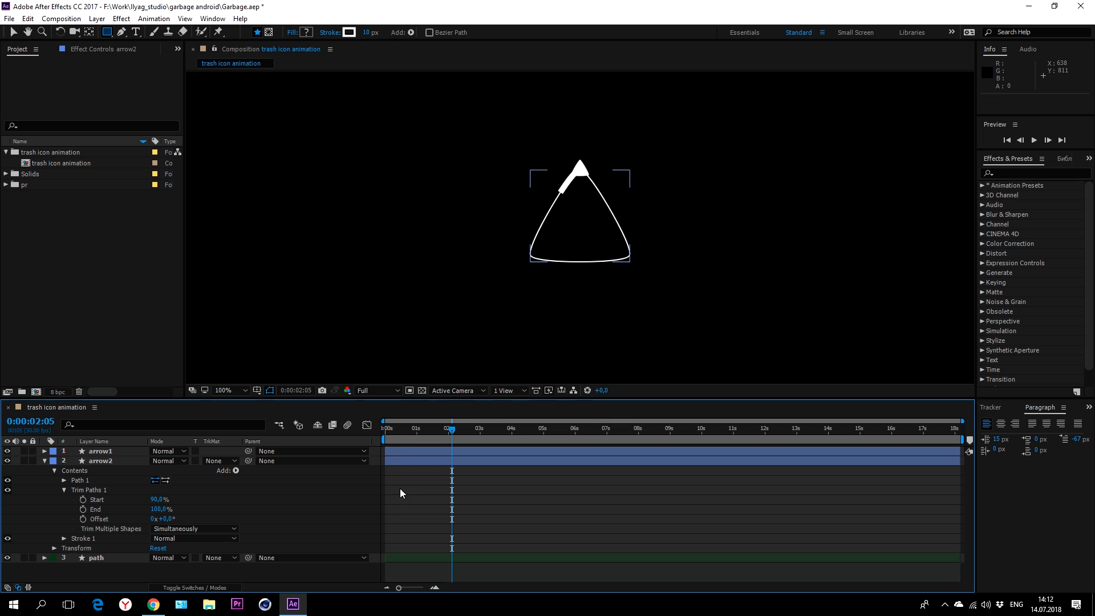
# Step: Shorten the work area to end at about 0:00:02:12 and trim the composition to it
pyautogui.moveTo(448, 434); pyautogui.dragTo(372, 439)
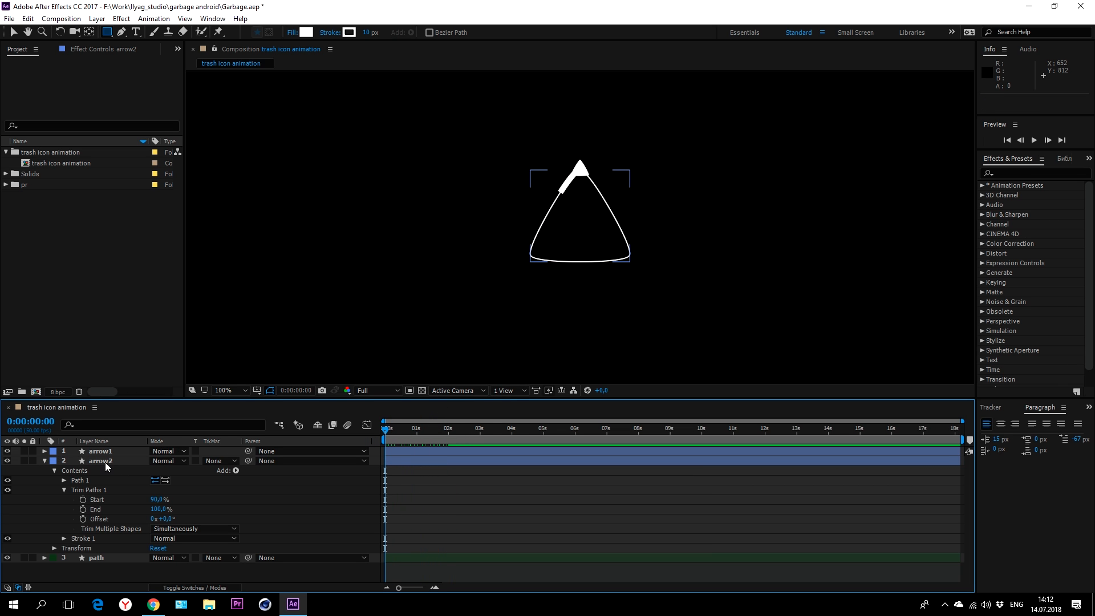
pyautogui.click(533, 248)
pyautogui.press('.')
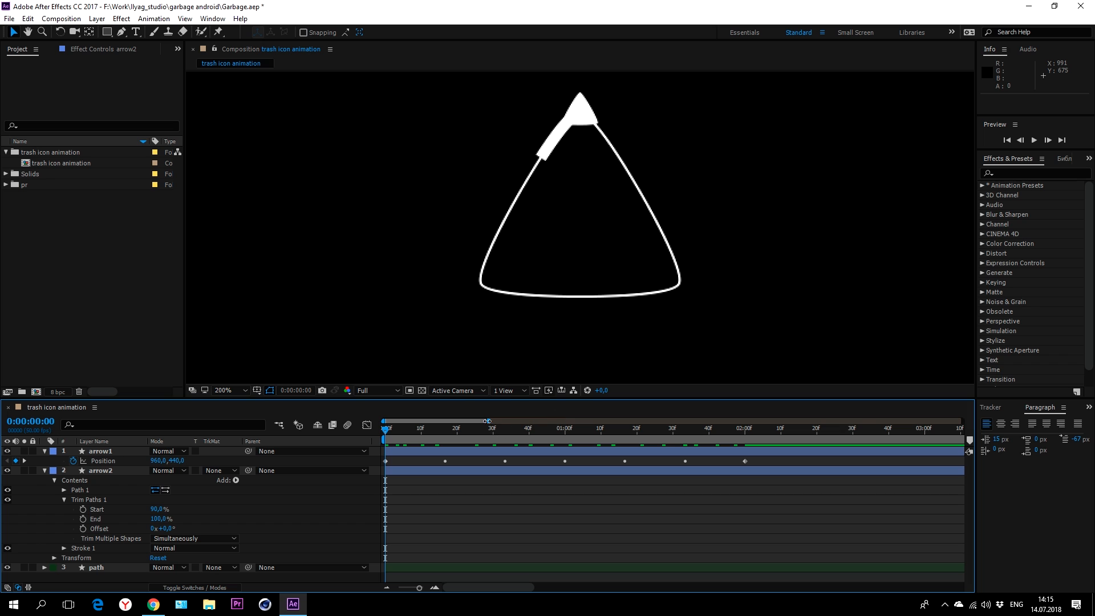
pyautogui.moveTo(488, 420); pyautogui.dragTo(460, 442)
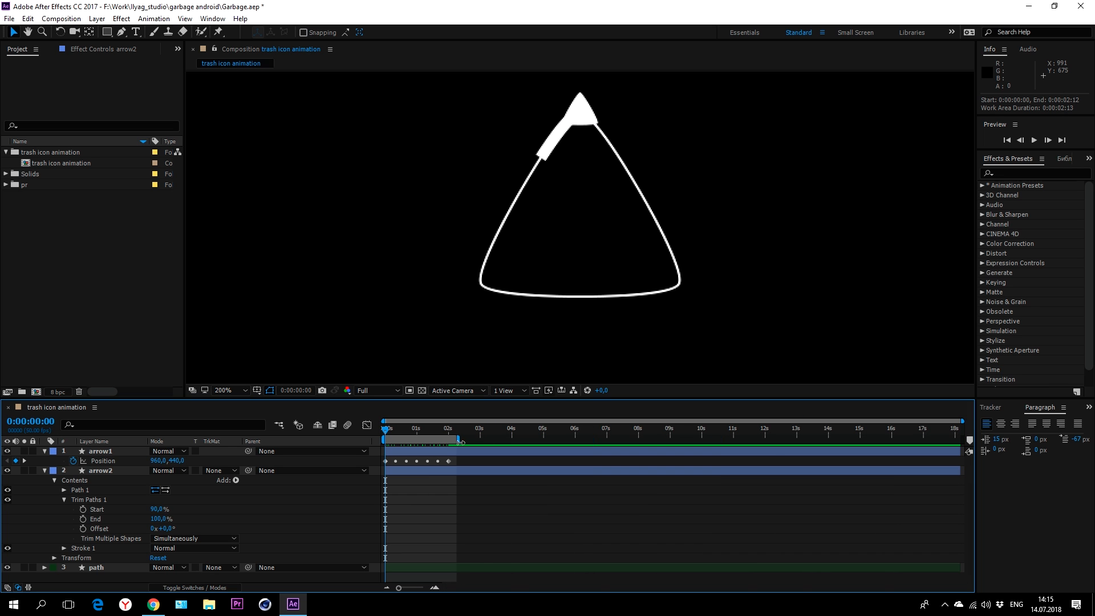
pyautogui.moveTo(963, 422); pyautogui.dragTo(515, 421)
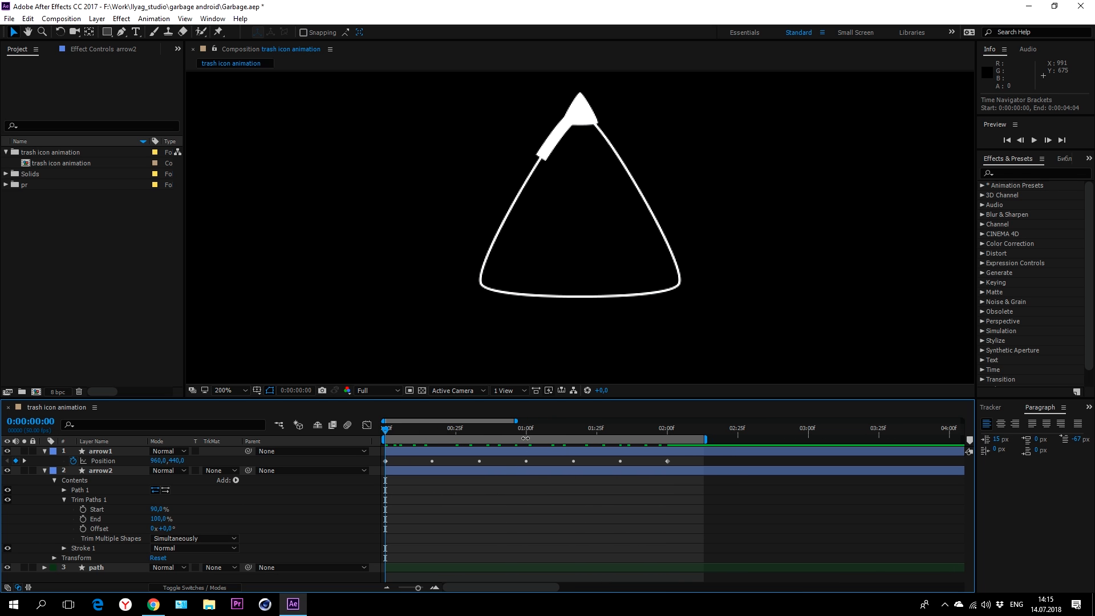
pyautogui.rightClick(525, 438)
pyautogui.click(585, 472)
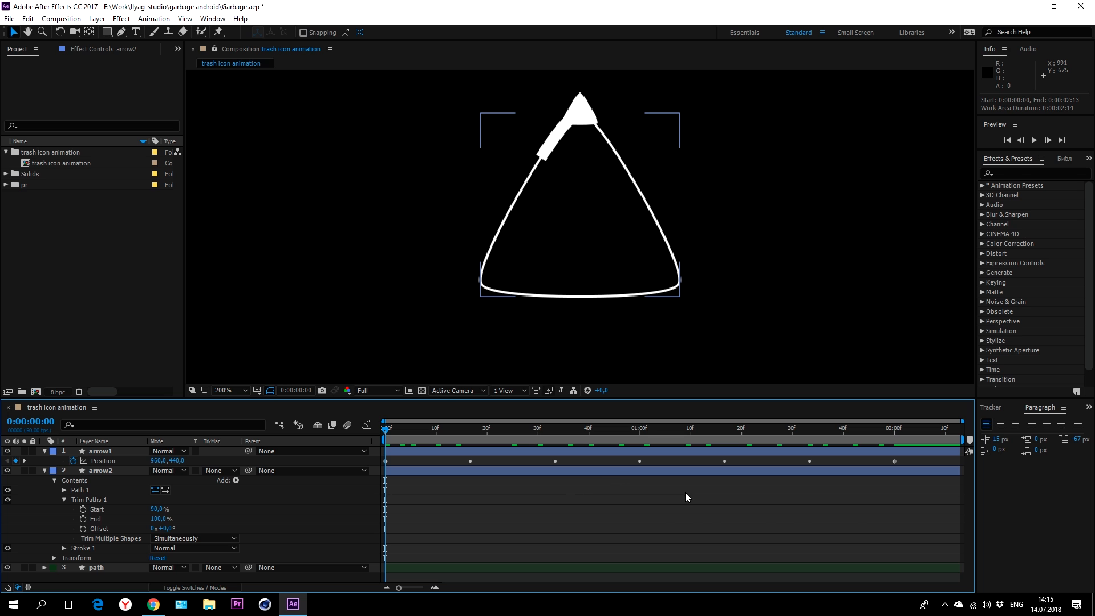
# Step: Keyframe arrow2's Trim Paths Offset at 0:00:00:00 with a value of -60°
pyautogui.click(101, 471)
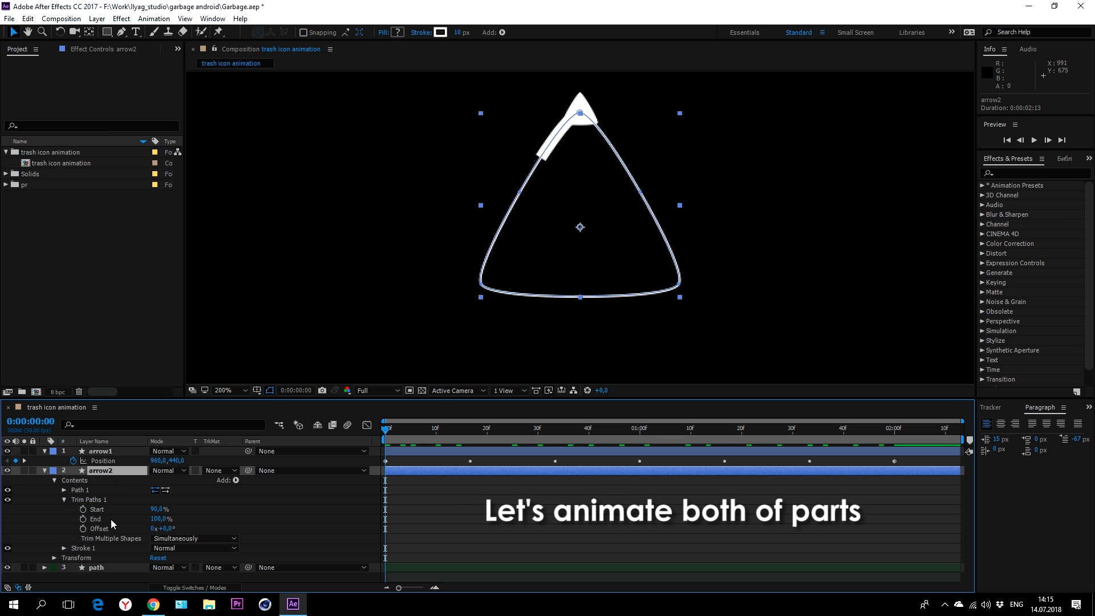
pyautogui.click(83, 529)
pyautogui.click(165, 528)
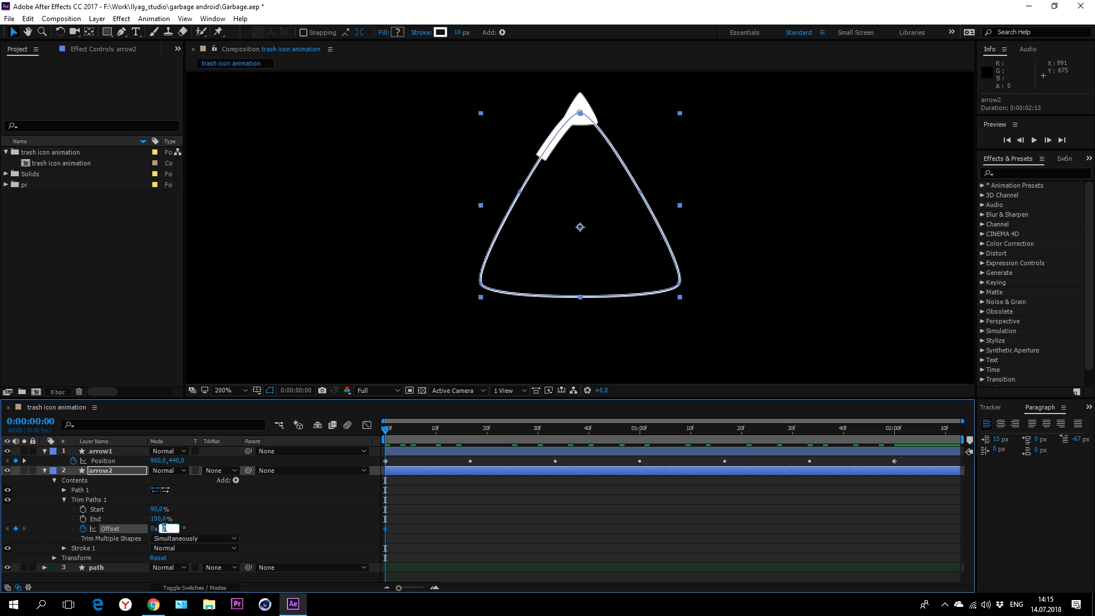
pyautogui.write('-60')
pyautogui.click(237, 516)
# Step: Add a second Trim Paths Offset keyframe of 60° on arrow2 at 0:00:01:00
pyautogui.click(649, 426)
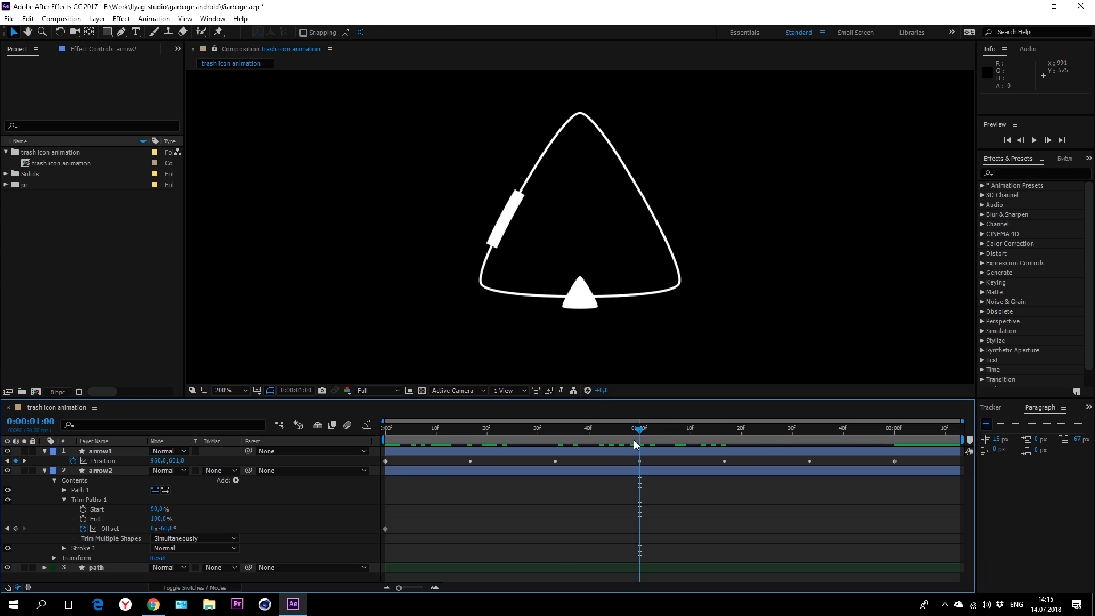
pyautogui.click(167, 529)
pyautogui.write('60')
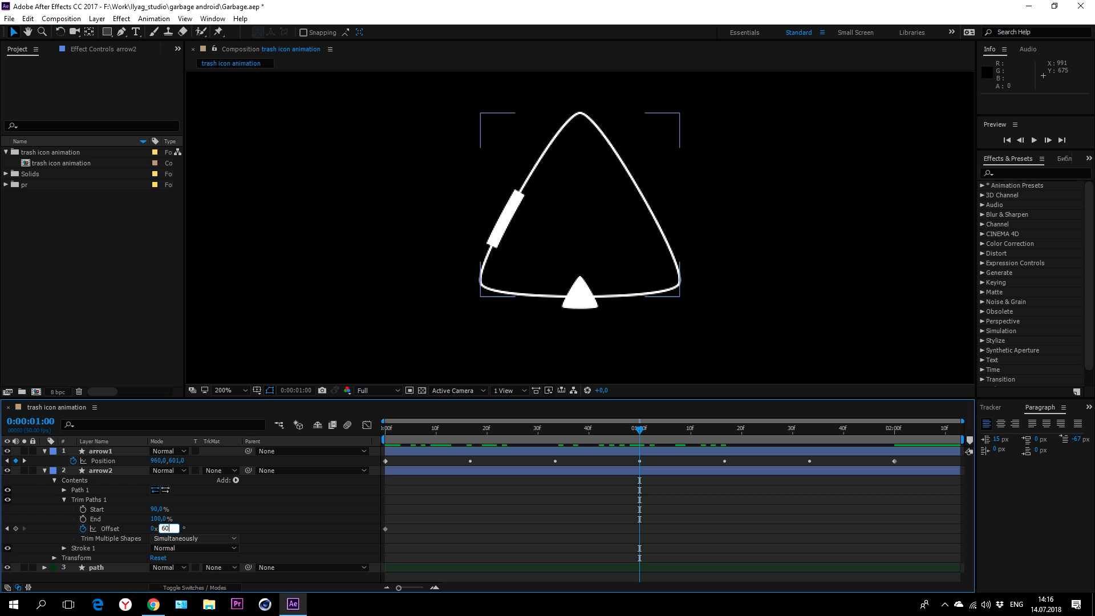
pyautogui.click(273, 538)
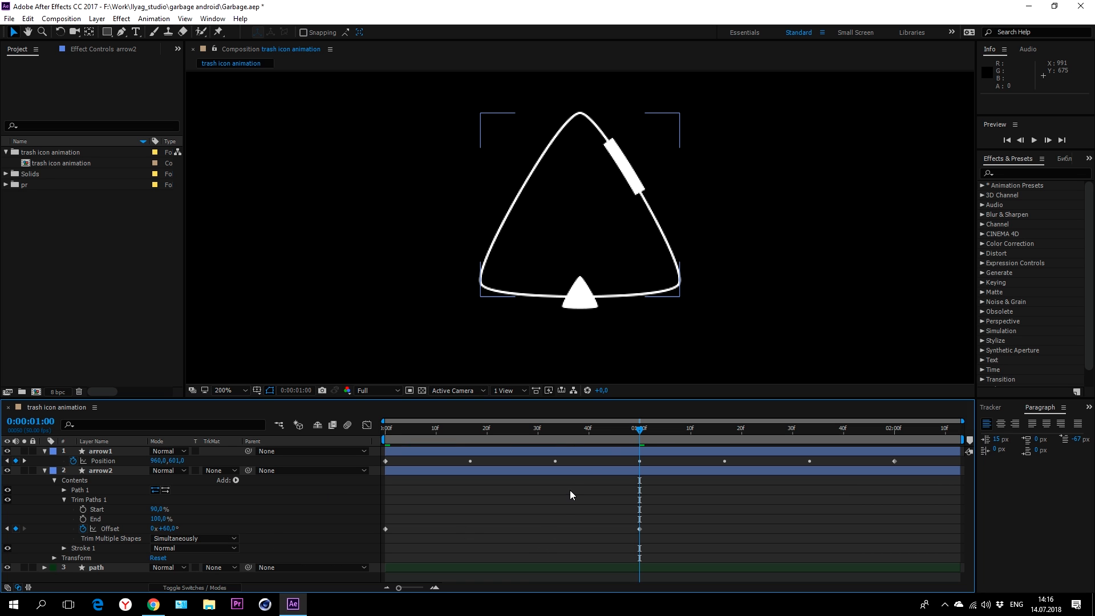
# Step: Turn off Rove Across Time for arrow1's intermediate Position keyframes
pyautogui.moveTo(640, 429); pyautogui.dragTo(424, 424)
pyautogui.moveTo(454, 457); pyautogui.dragTo(810, 461)
pyautogui.rightClick(809, 460)
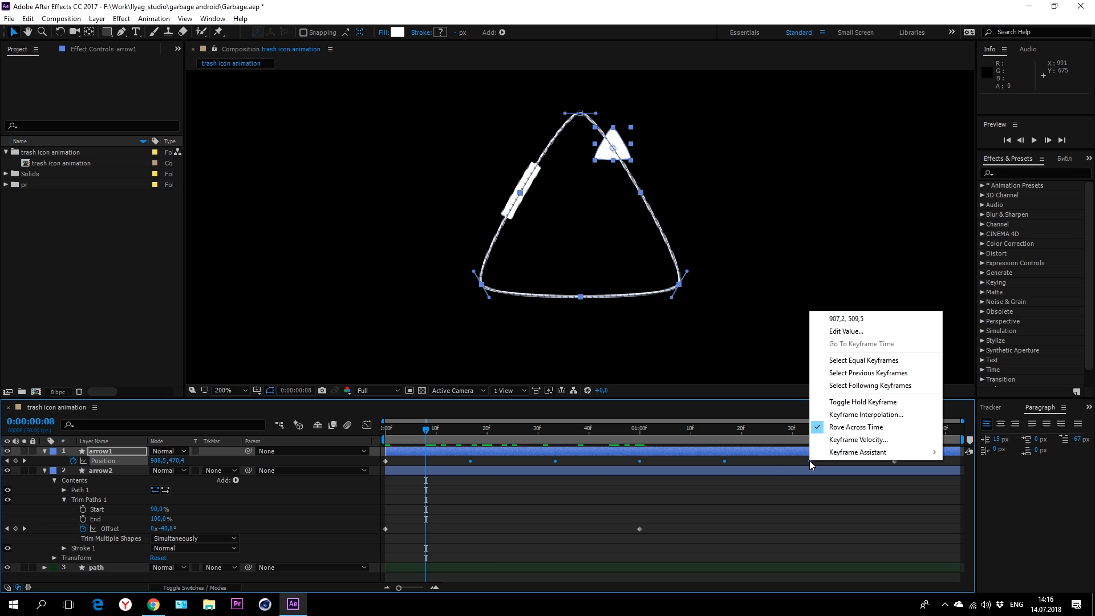
pyautogui.click(840, 422)
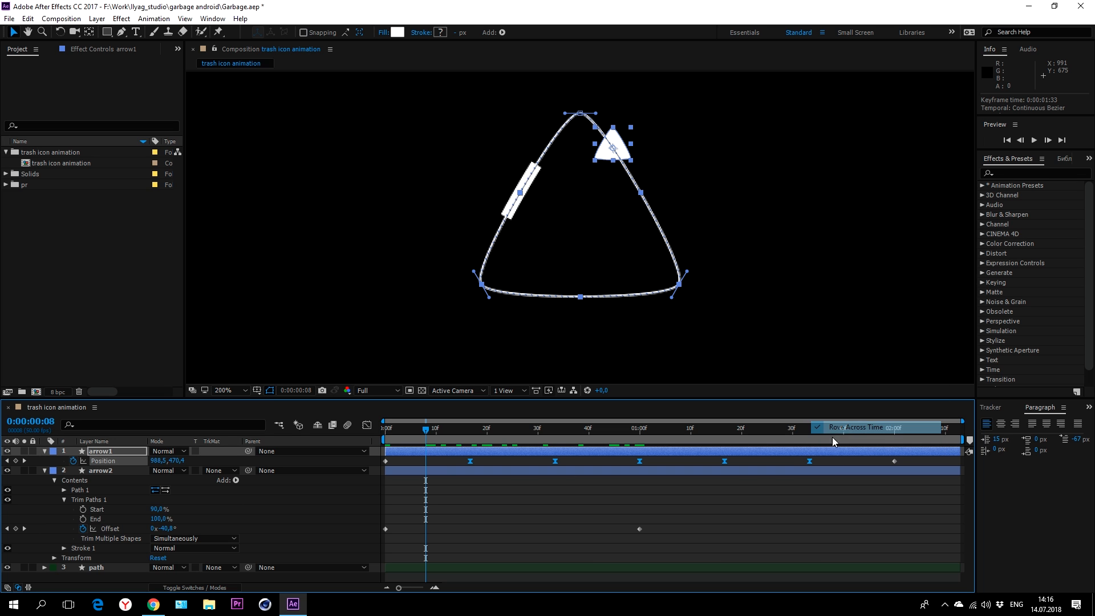
pyautogui.click(816, 462)
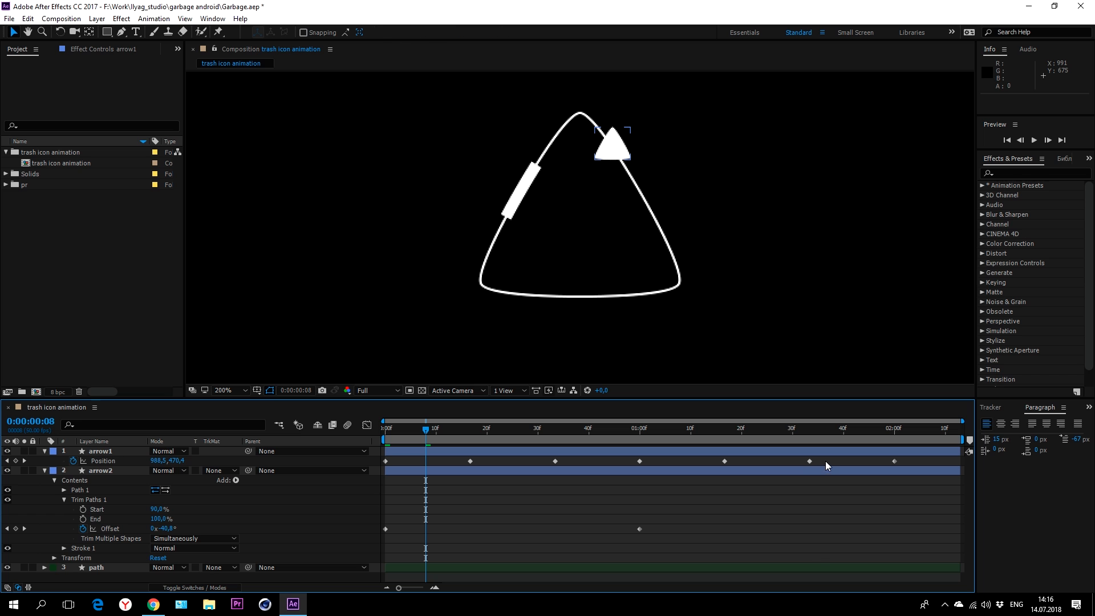
# Step: Preview the motion and move arrow1's second Position keyframe past the last one, to 0:00:02:07
pyautogui.press('space')
pyautogui.press('space')
pyautogui.moveTo(480, 431); pyautogui.dragTo(809, 462)
pyautogui.click(811, 461)
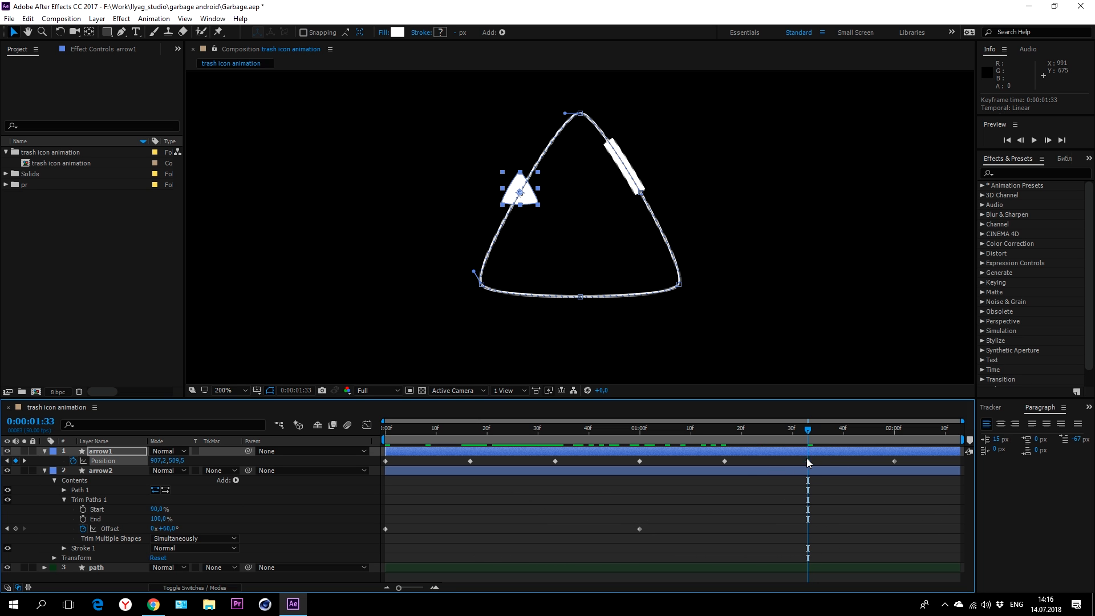
pyautogui.moveTo(826, 426); pyautogui.dragTo(894, 438)
pyautogui.moveTo(459, 439); pyautogui.dragTo(929, 463)
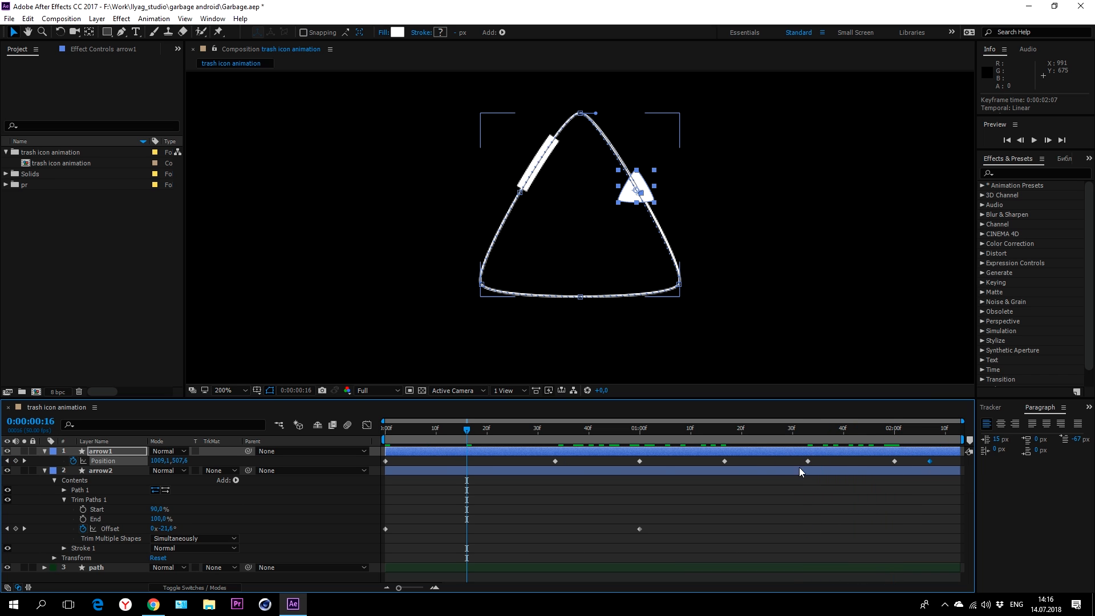
# Step: Delete arrow1's first four Position keyframes and shift the remaining three to start at 0:00:00:00
pyautogui.moveTo(755, 458); pyautogui.dragTo(370, 470)
pyautogui.press('Delete')
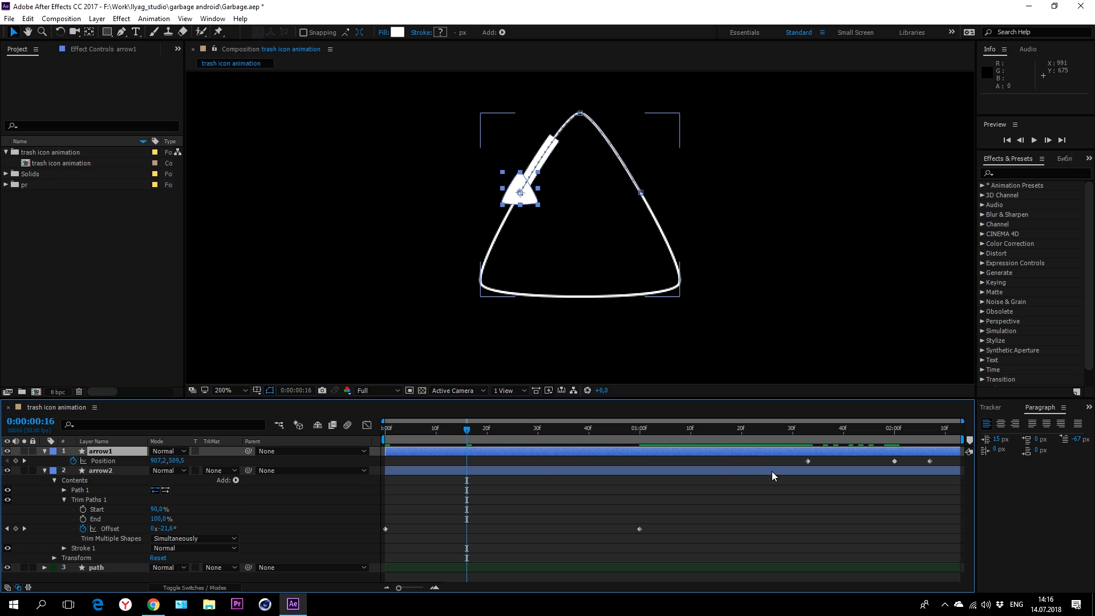
pyautogui.moveTo(789, 464); pyautogui.dragTo(947, 469)
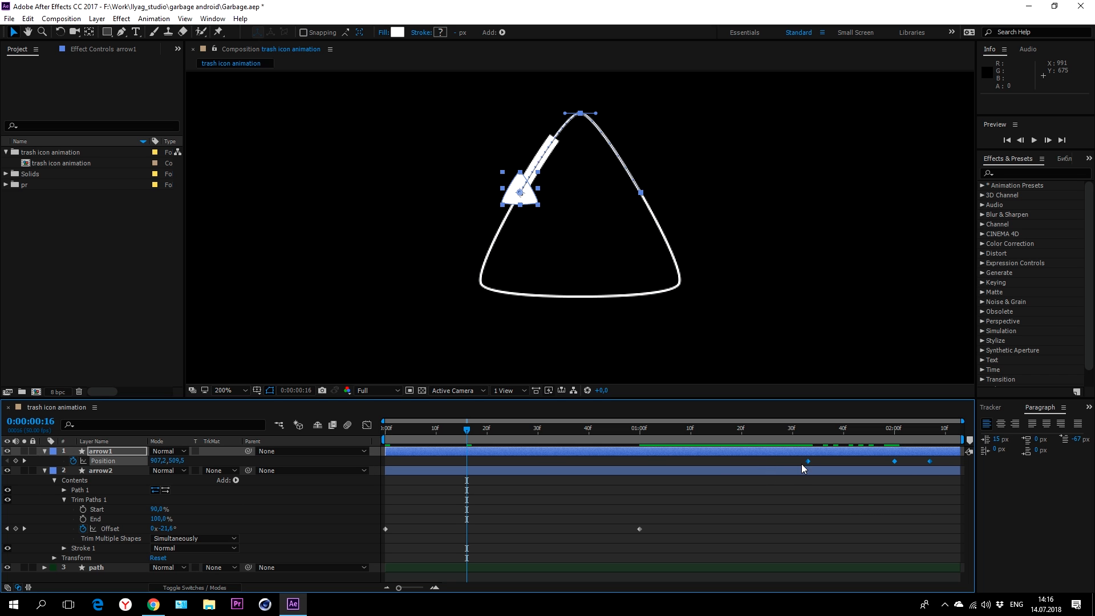
pyautogui.moveTo(800, 461); pyautogui.dragTo(373, 460)
# Step: Move arrow1's last Position keyframe to 0:00:01:00 and make the middle keyframe rove across time
pyautogui.moveTo(473, 461); pyautogui.dragTo(640, 461)
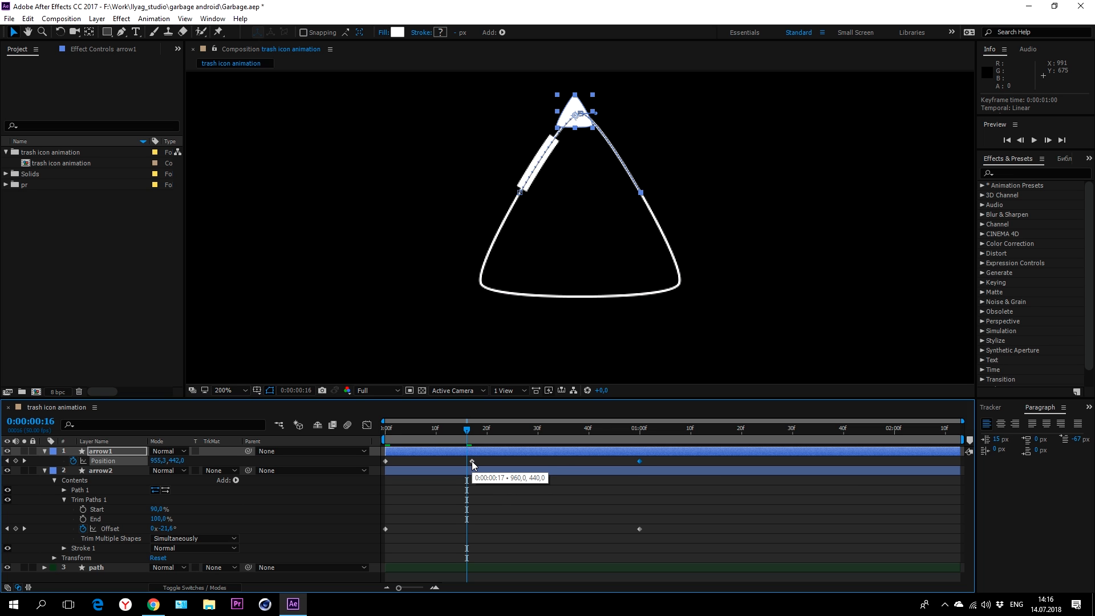
pyautogui.rightClick(471, 461)
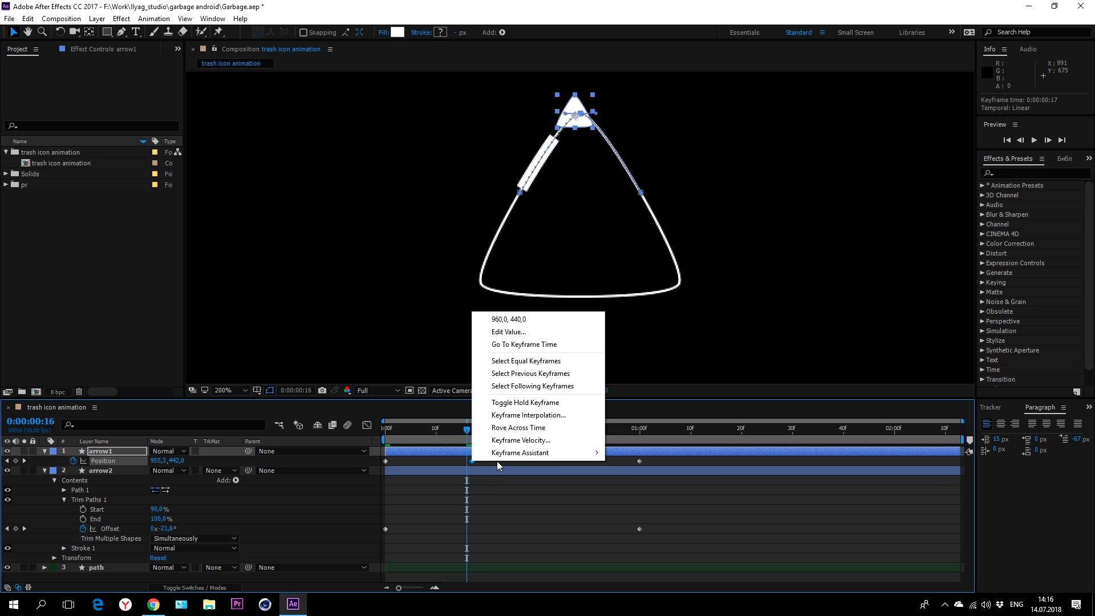
pyautogui.click(533, 428)
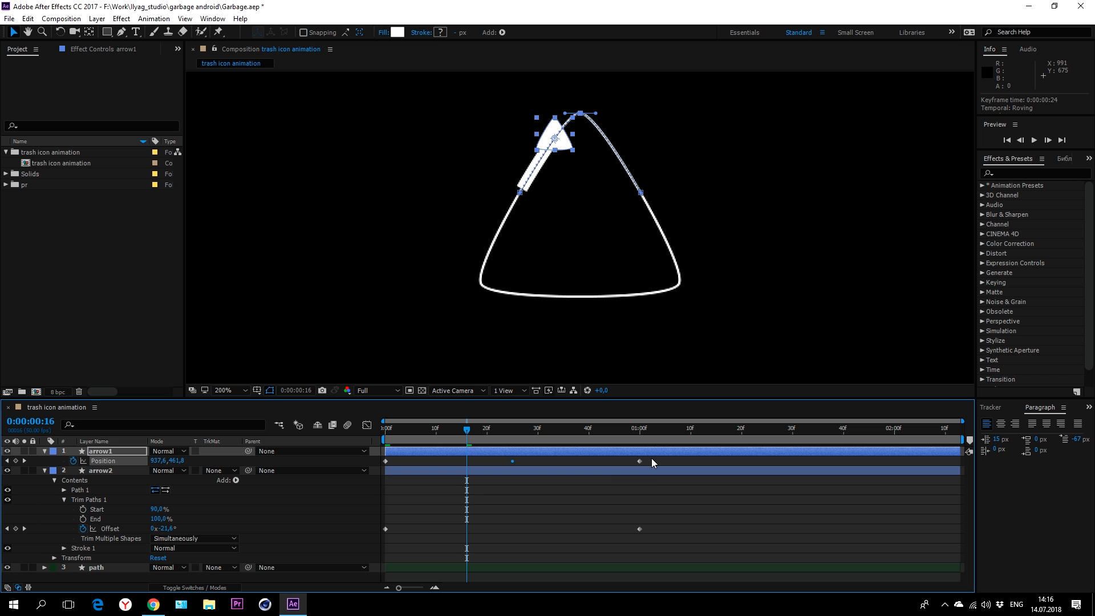
# Step: Apply Easy Ease to the first and last Position and Offset keyframes, adjust their speed curves in the Graph Editor, and preview
pyautogui.moveTo(651, 448); pyautogui.dragTo(555, 553)
pyautogui.press('F9')
pyautogui.click(368, 425)
pyautogui.moveTo(378, 561); pyautogui.dragTo(468, 552)
pyautogui.click(367, 425)
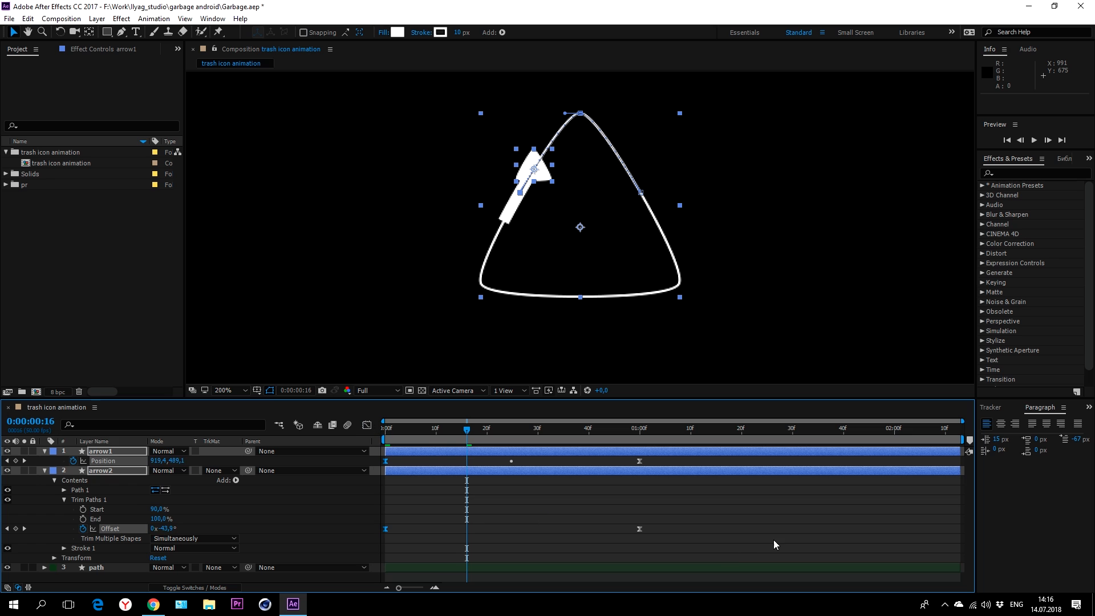
pyautogui.press('space')
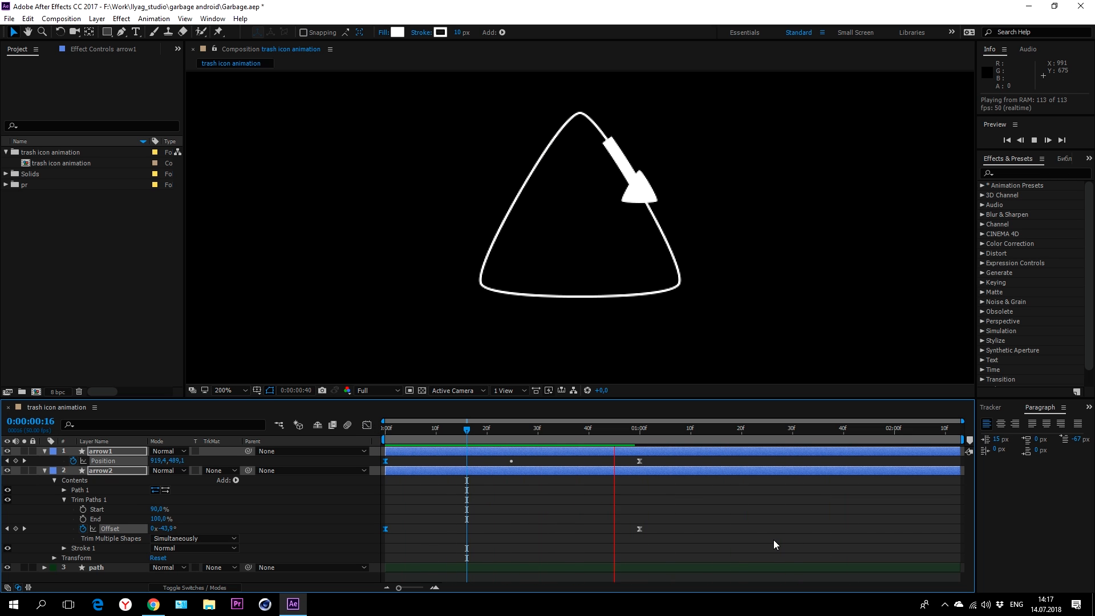
pyautogui.press('space')
pyautogui.click(626, 524)
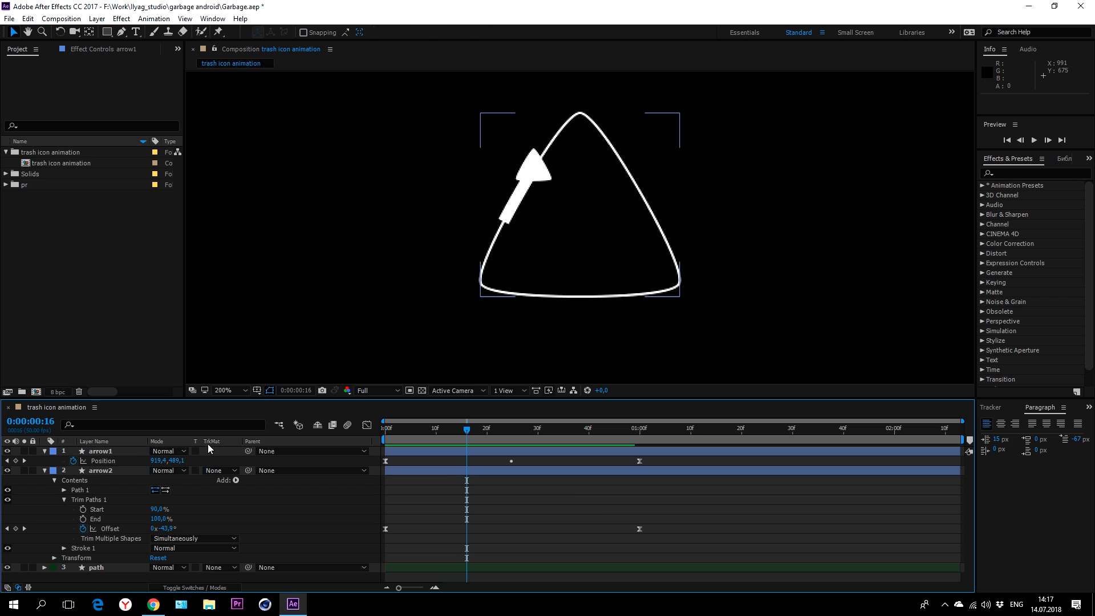
# Step: Set arrow1's auto-orientation to Orient Along Path
pyautogui.click(98, 454)
pyautogui.rightClick(126, 452)
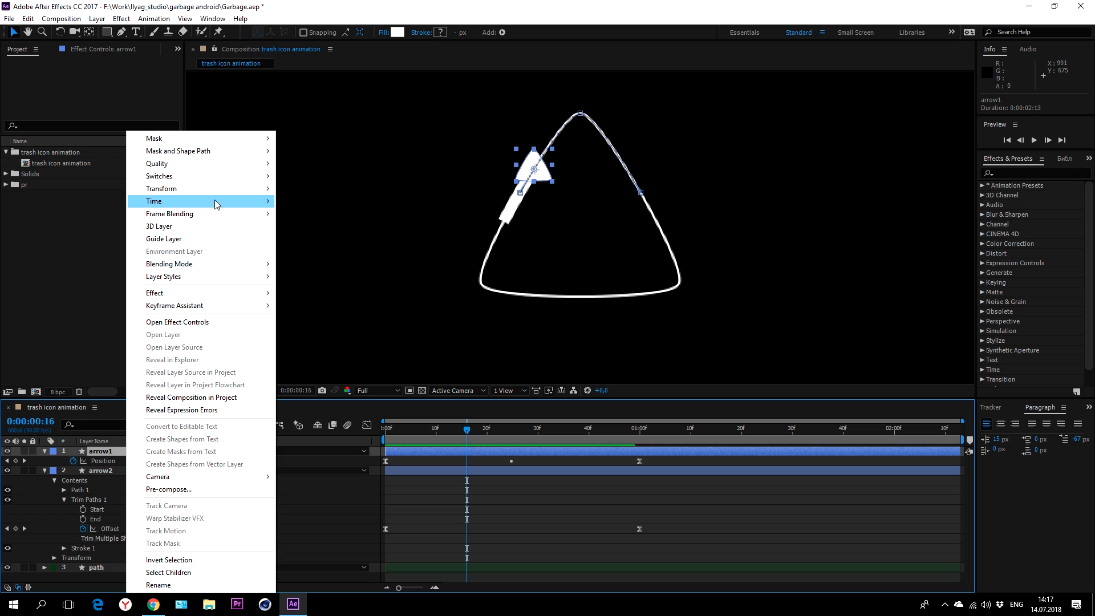
pyautogui.moveTo(222, 196)
pyautogui.click(321, 383)
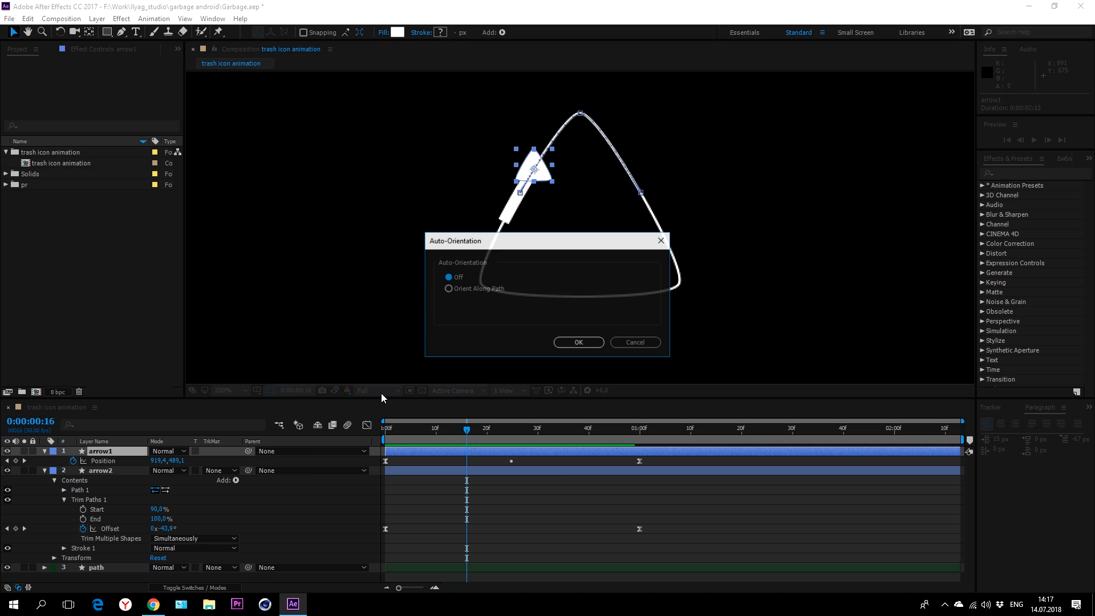
pyautogui.click(573, 343)
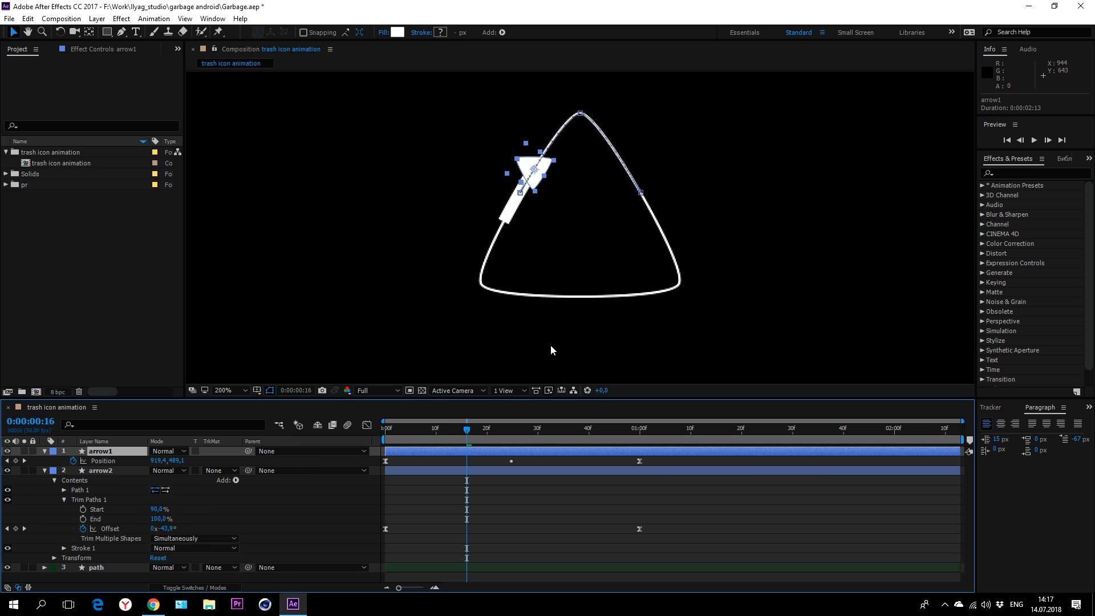
# Step: Set arrow1's Rotation to 90° so the arrowhead points along its path, and preview the motion
pyautogui.press('r')
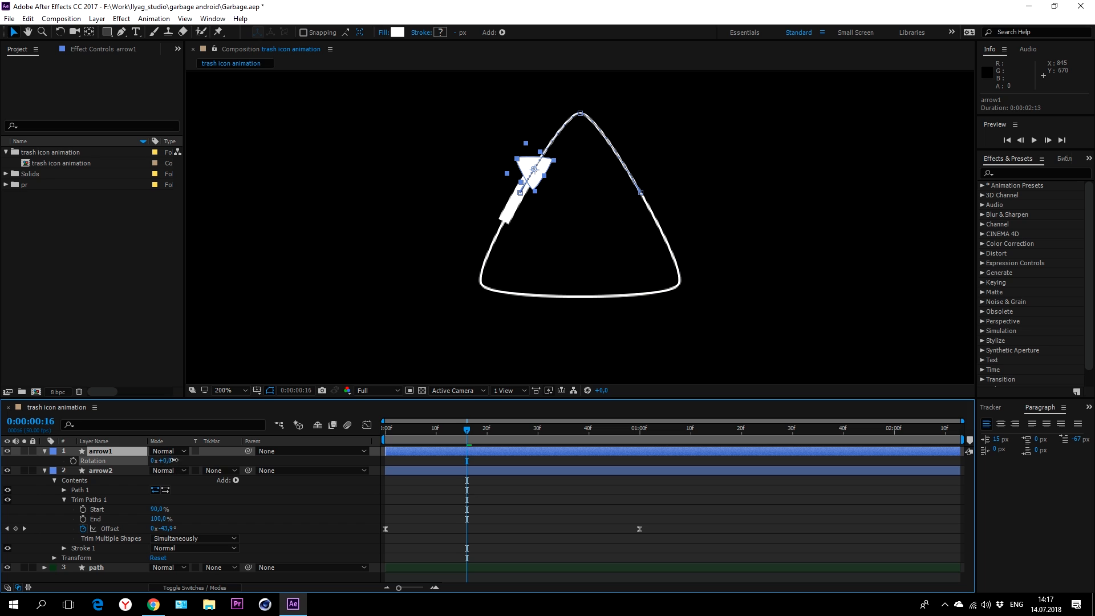
pyautogui.moveTo(170, 461); pyautogui.dragTo(223, 459)
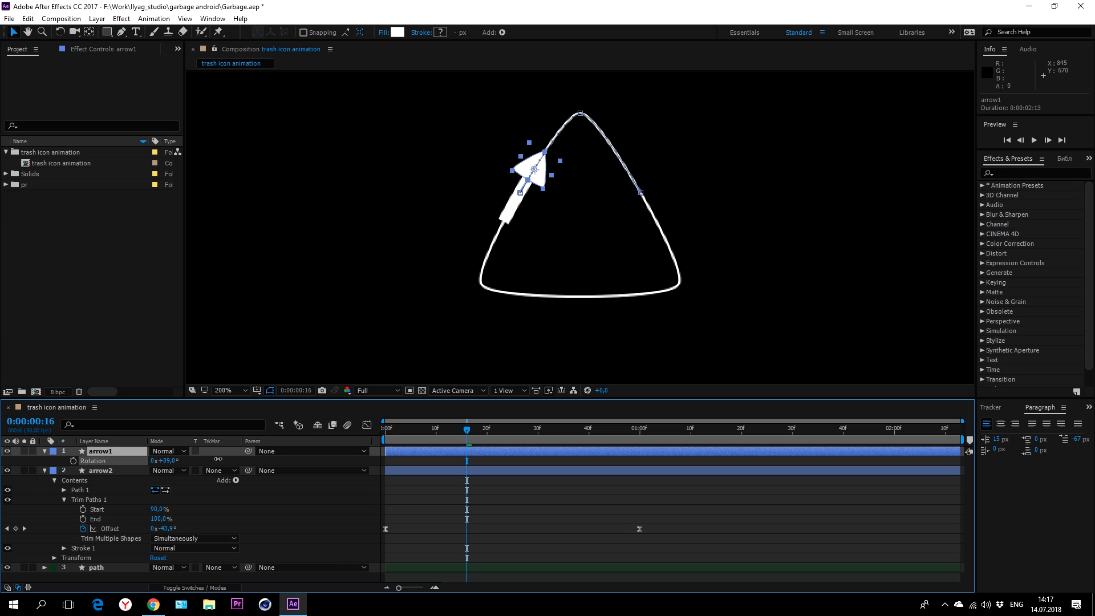
pyautogui.click(166, 461)
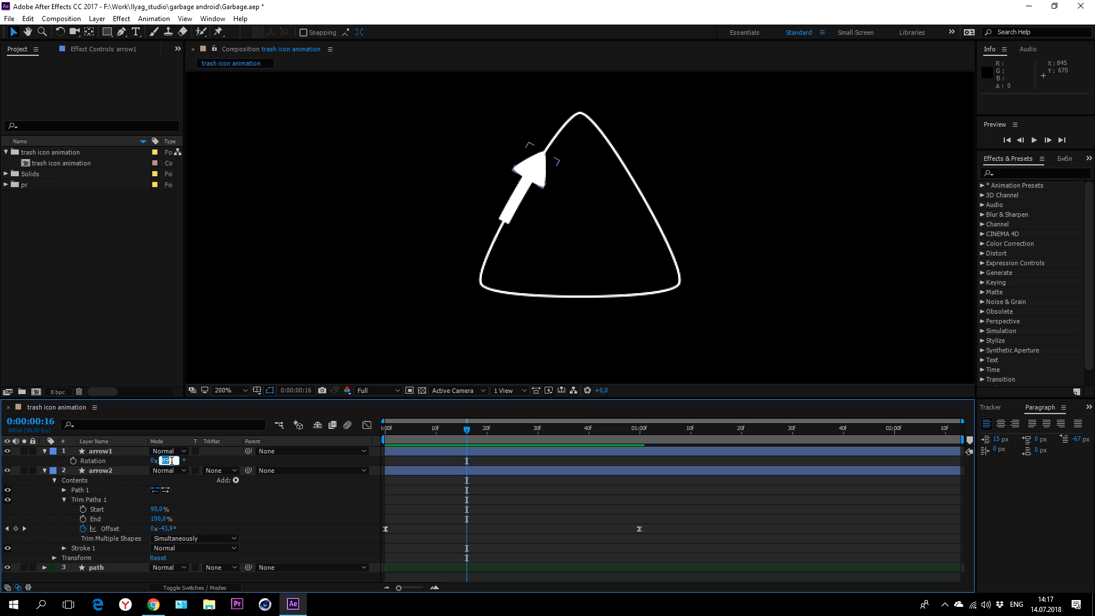
pyautogui.write('90')
pyautogui.press('Return')
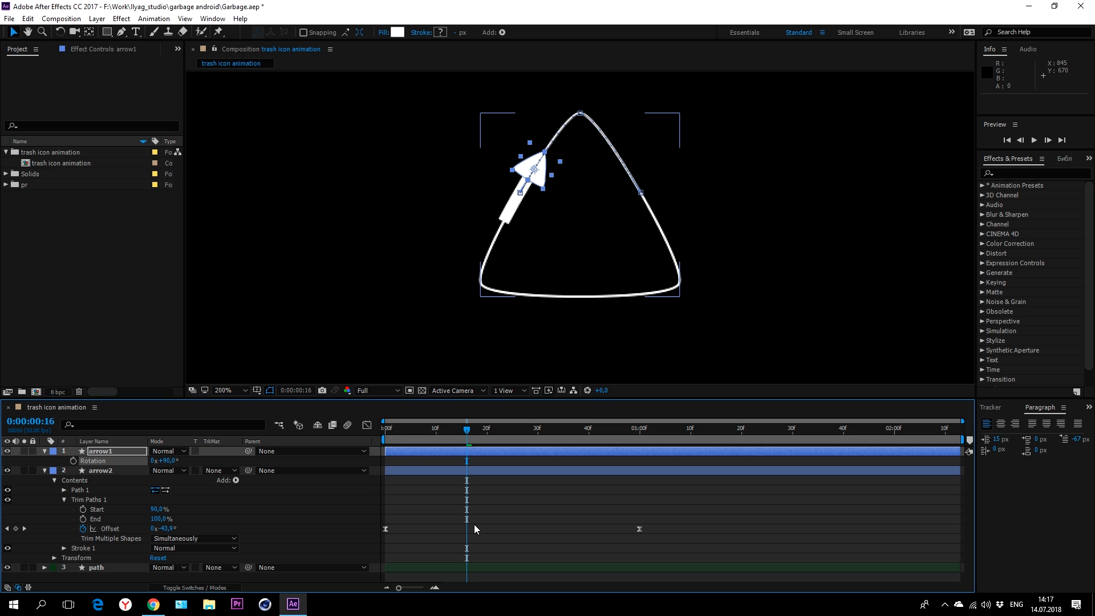
pyautogui.click(553, 524)
pyautogui.press('space')
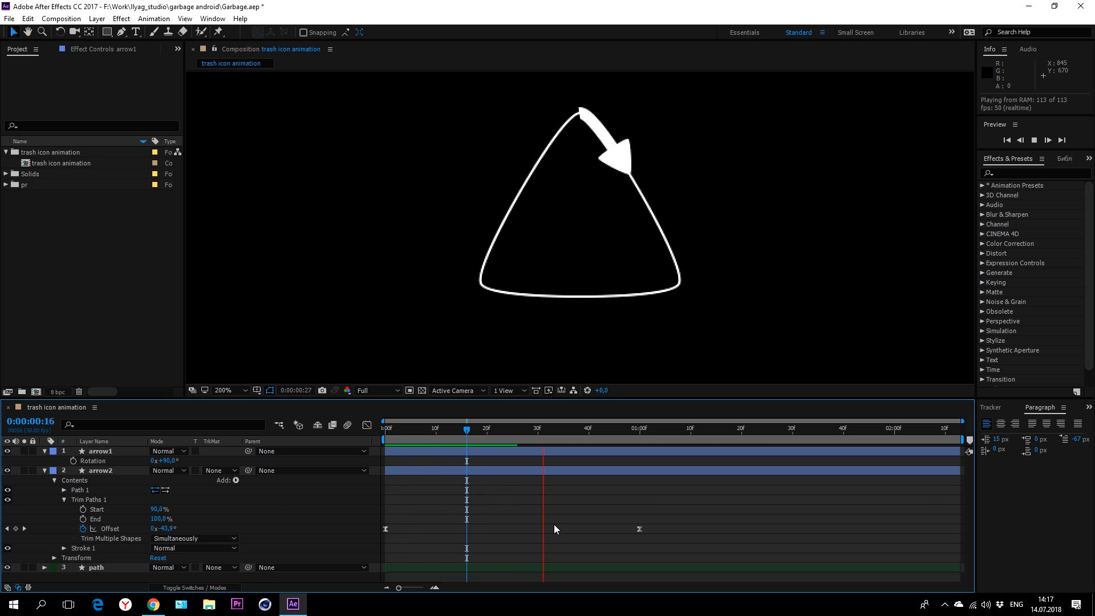
pyautogui.press('space')
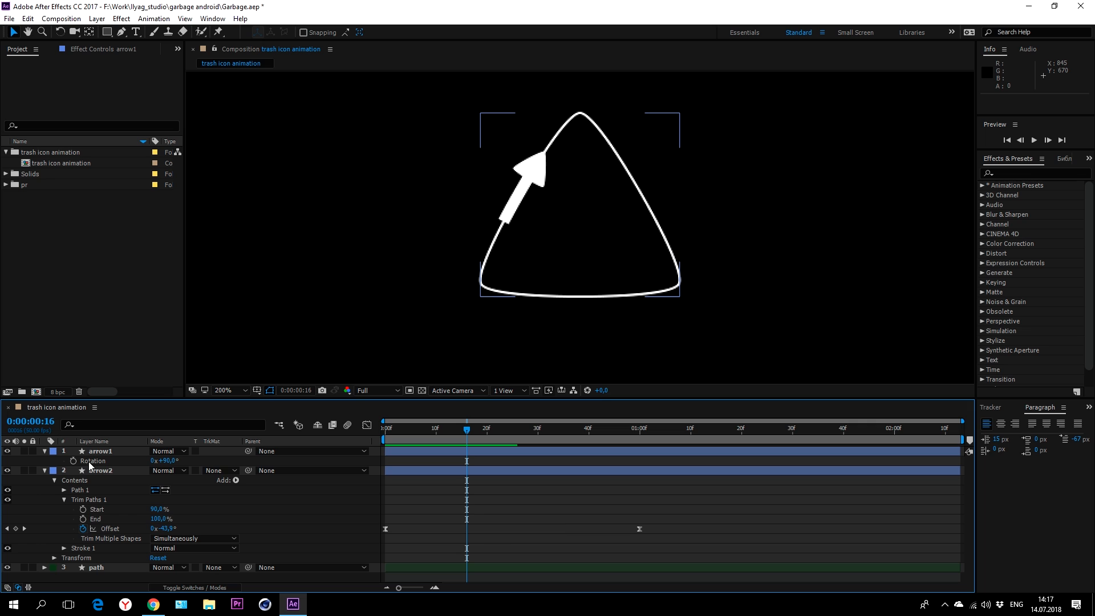
# Step: Try trimming the composition to a one-second work area, preview it, and undo the trim
pyautogui.click(45, 451)
pyautogui.click(43, 461)
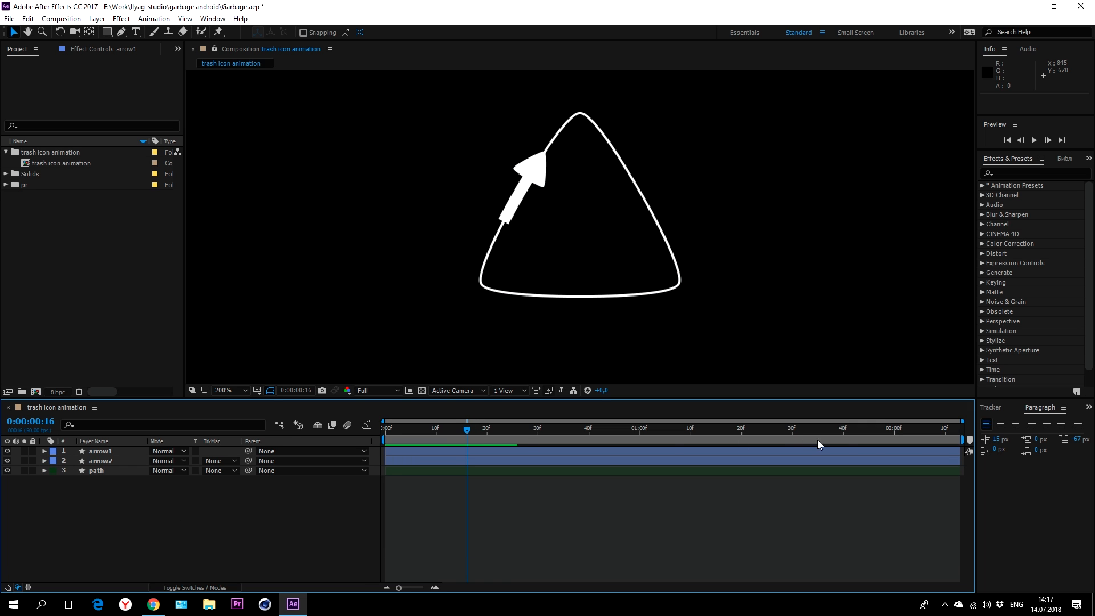
pyautogui.moveTo(957, 444); pyautogui.dragTo(641, 444)
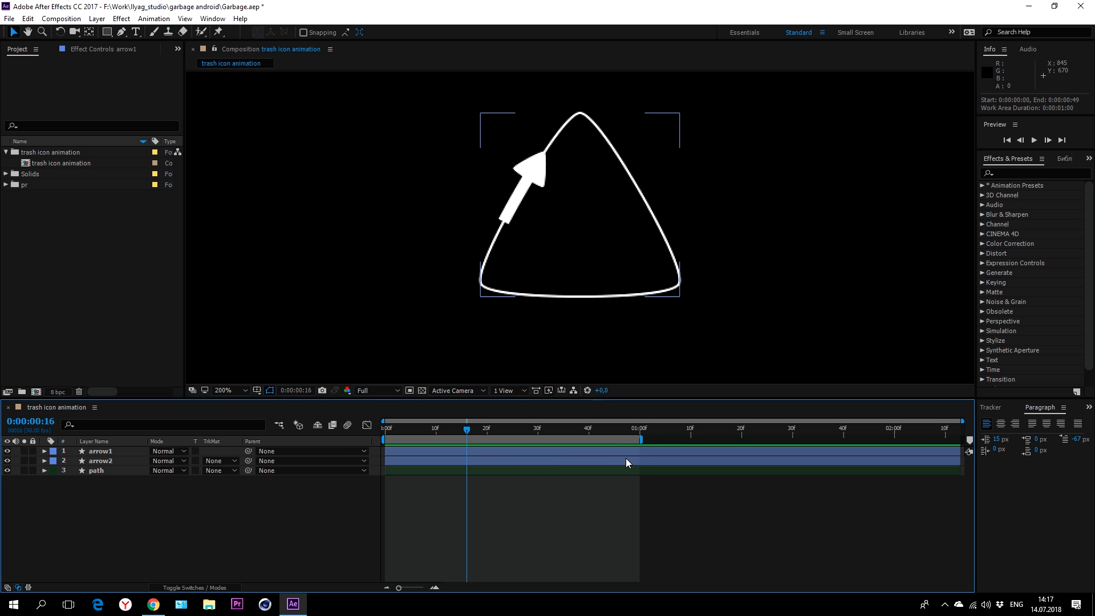
pyautogui.rightClick(618, 441)
pyautogui.click(659, 475)
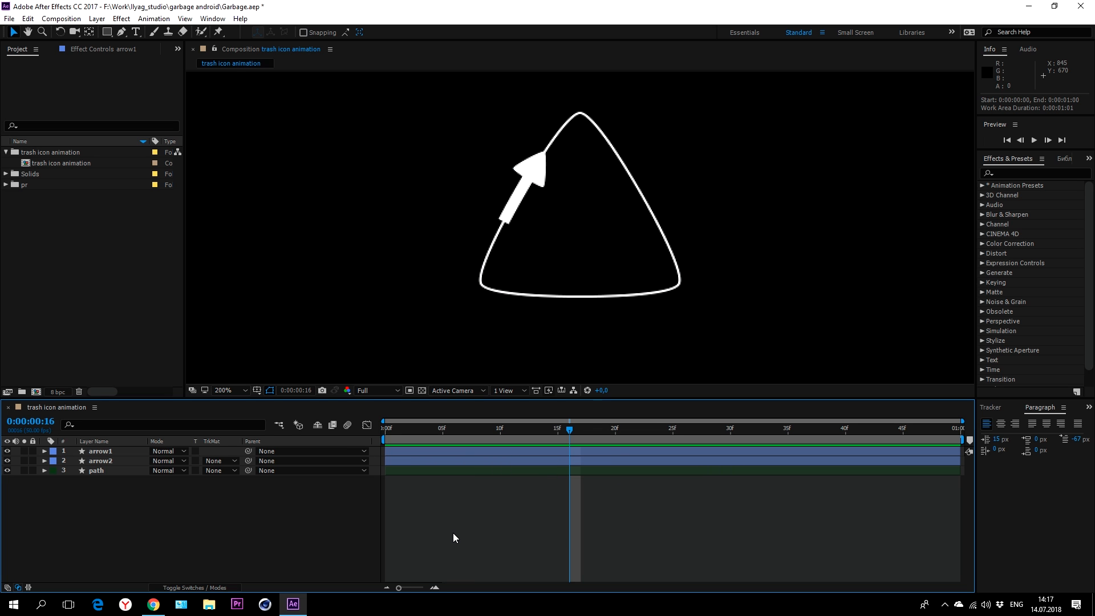
pyautogui.press('space')
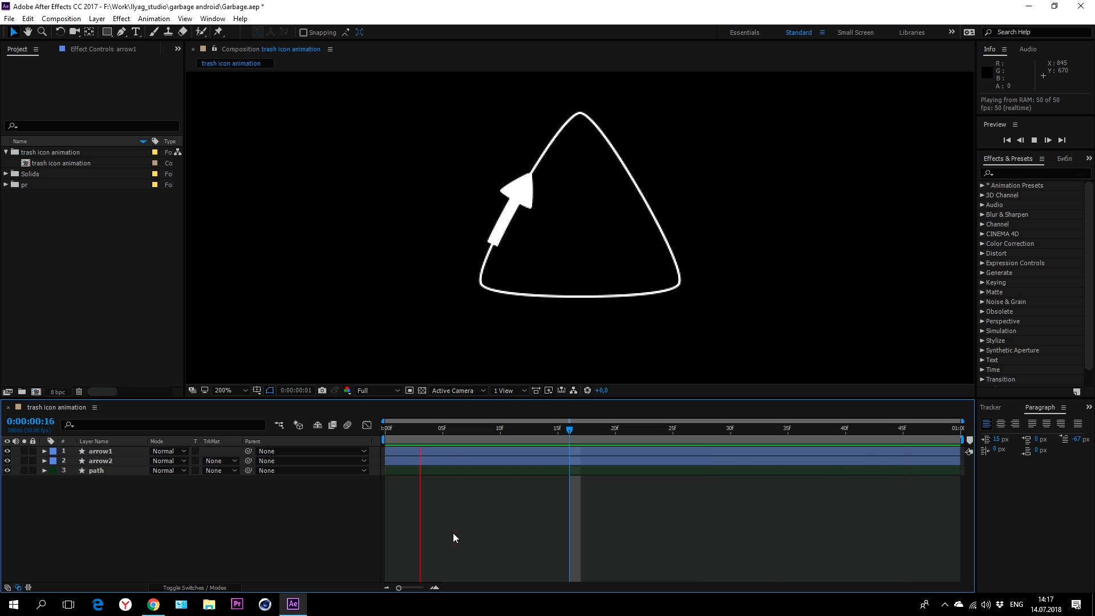
pyautogui.press('space')
pyautogui.hotkey('ctrl', 'z')
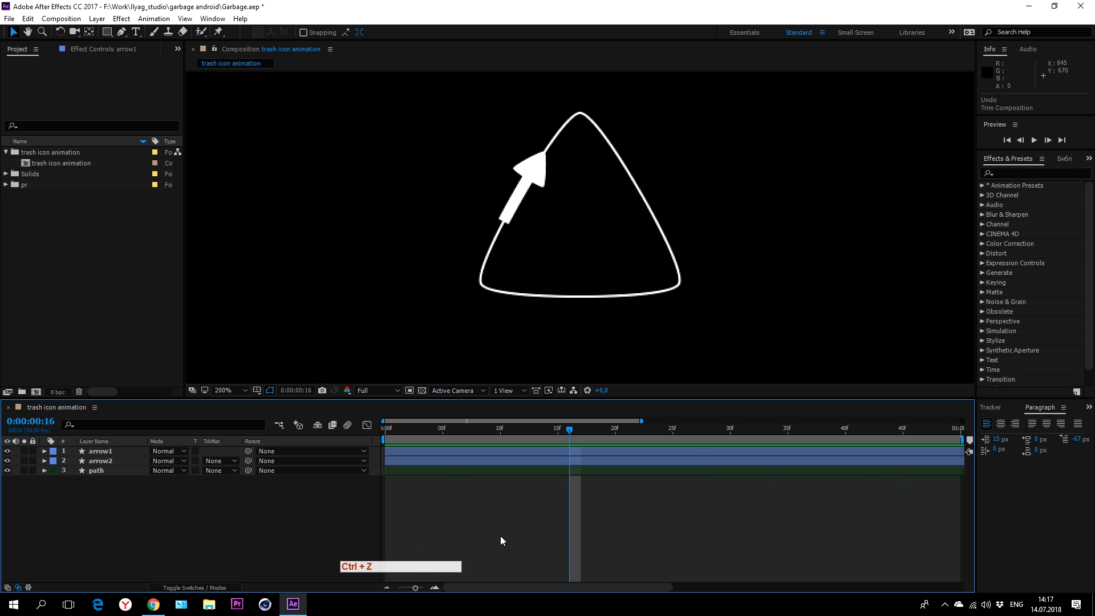
pyautogui.moveTo(643, 422); pyautogui.dragTo(963, 421)
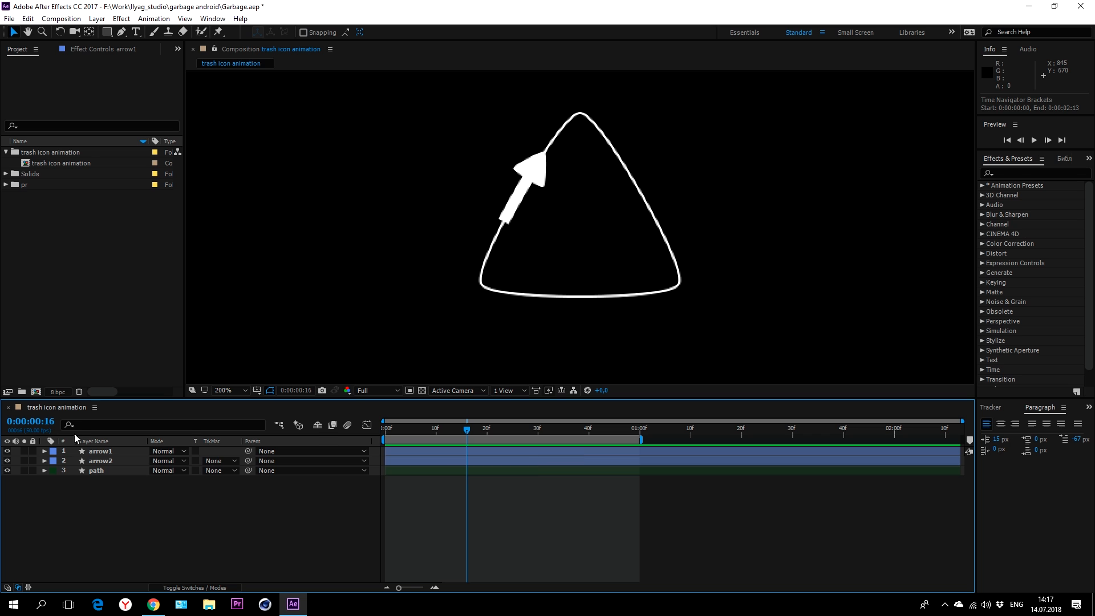
# Step: Reveal the keyframes of arrow1 and arrow2 and shift all of them to start at 0:00:00:10
pyautogui.click(100, 451)
pyautogui.keyDown('shift'); pyautogui.click(106, 461); pyautogui.keyUp('shift')
pyautogui.press('u')
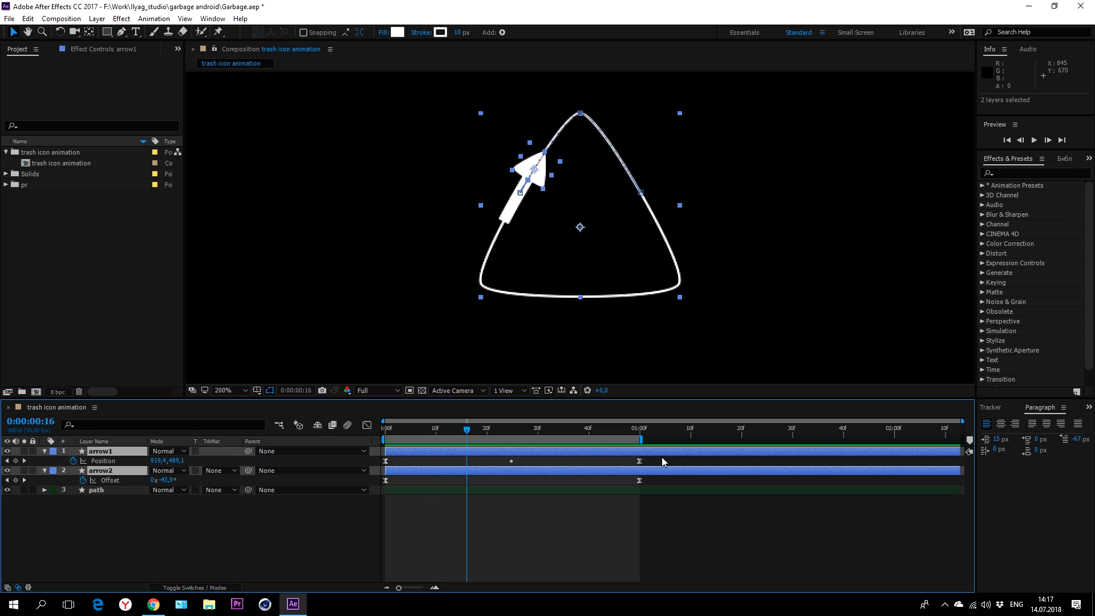
pyautogui.moveTo(662, 461); pyautogui.dragTo(436, 464)
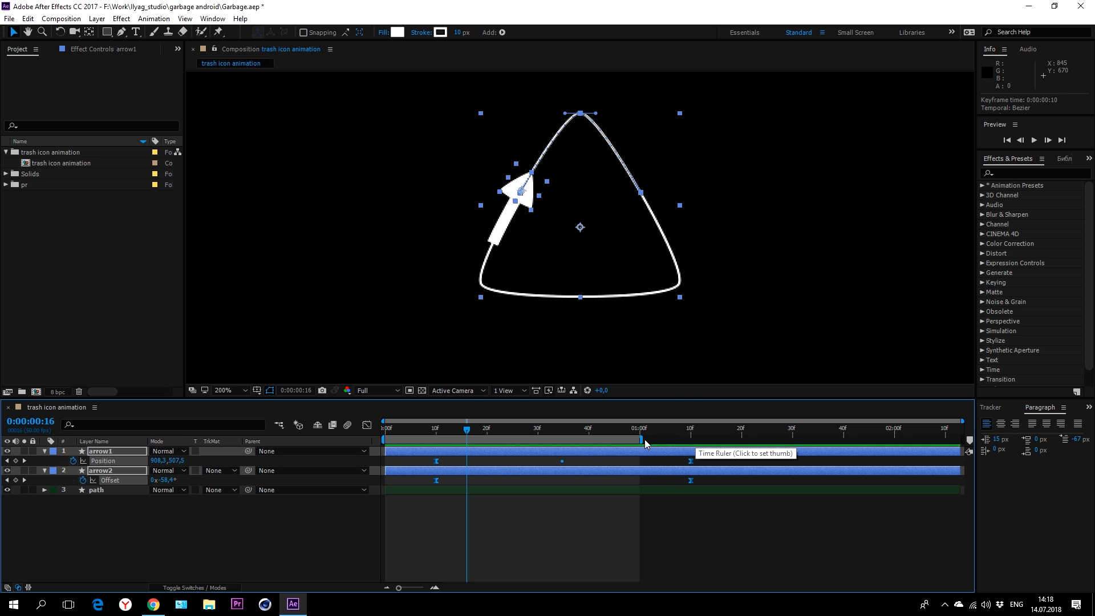
# Step: Extend the work area to a duration of 0:00:01:20 and trim the composition to it
pyautogui.moveTo(643, 440); pyautogui.dragTo(742, 440)
pyautogui.rightClick(720, 441)
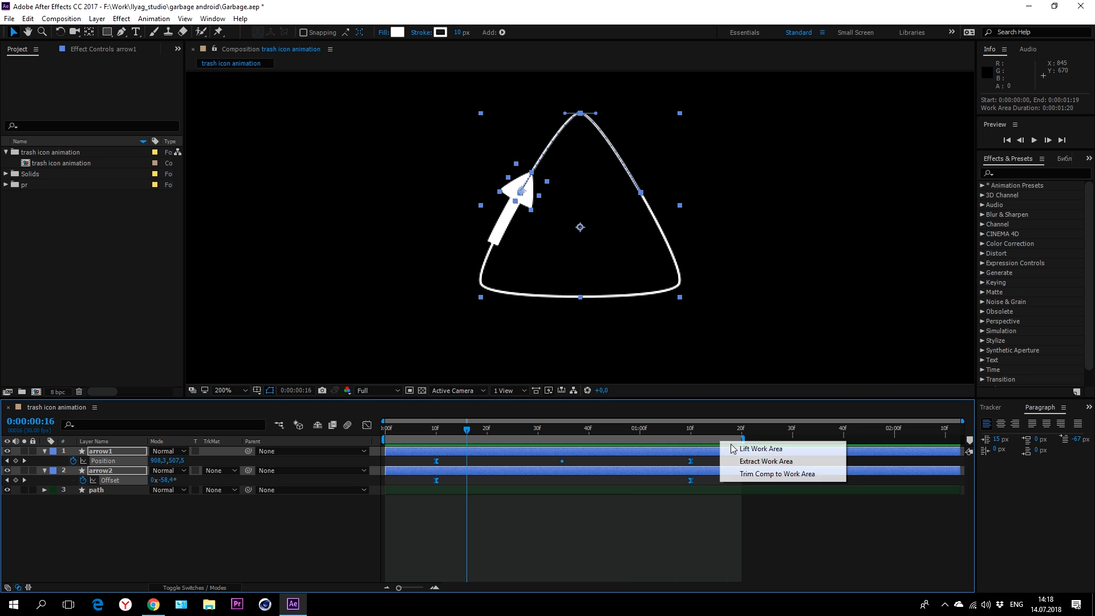
pyautogui.click(775, 474)
pyautogui.click(311, 539)
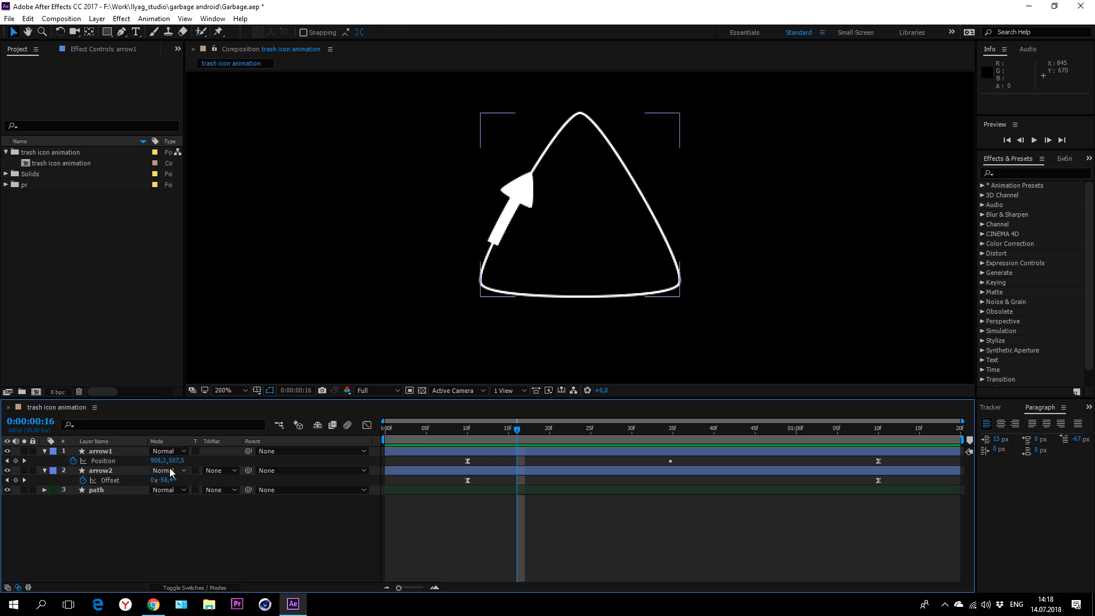
# Step: Duplicate arrow1 and arrow2 and stack the two copies together above the originals
pyautogui.click(122, 453)
pyautogui.keyDown('ctrl'); pyautogui.click(125, 470); pyautogui.keyUp('ctrl')
pyautogui.hotkey('ctrl', 'd')
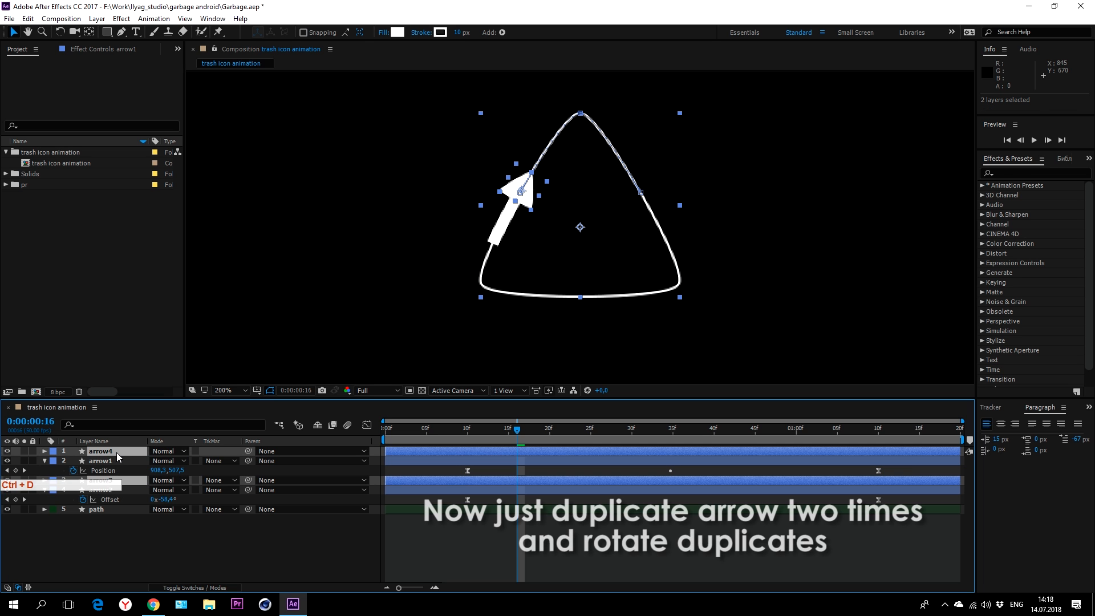
pyautogui.moveTo(116, 453); pyautogui.dragTo(117, 459)
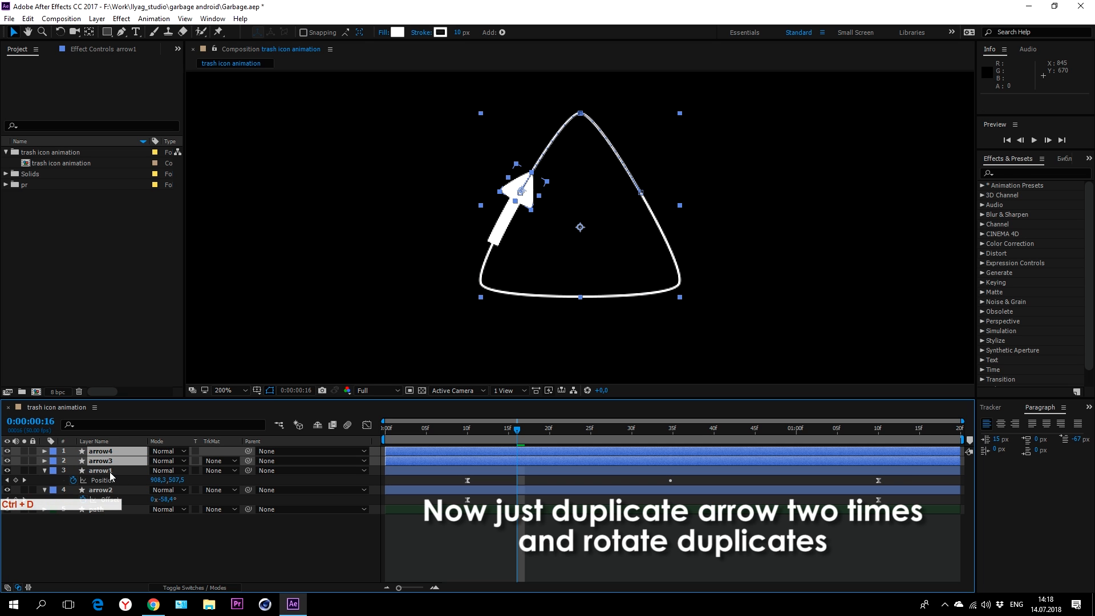
# Step: Parent arrow1 to arrow2 and arrow4 to arrow3 so each arrowhead follows its tail
pyautogui.click(109, 471)
pyautogui.moveTo(248, 470); pyautogui.dragTo(93, 492)
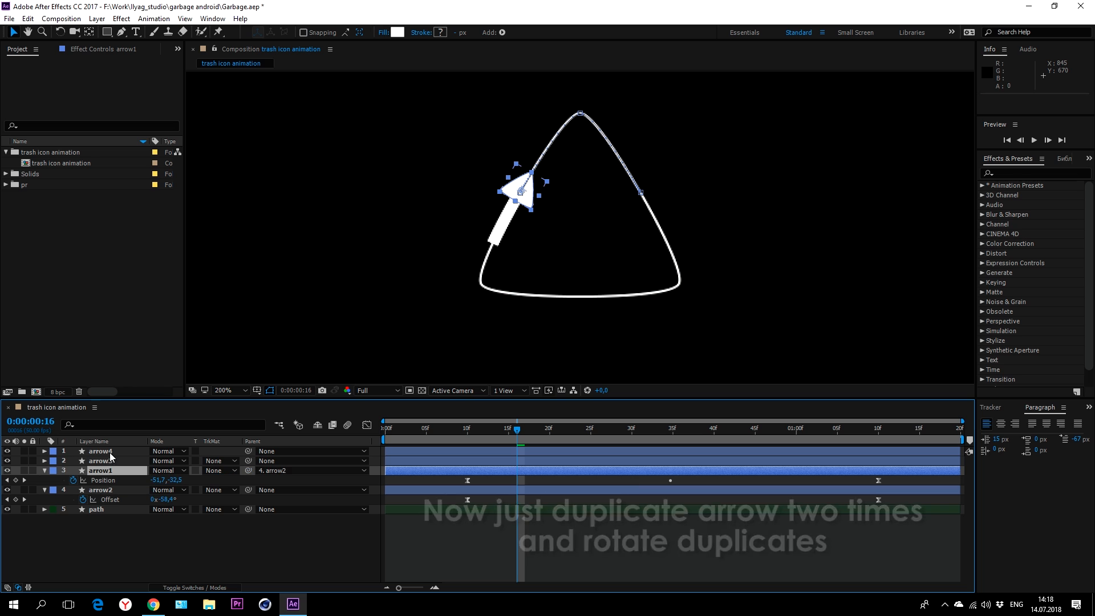
pyautogui.click(126, 453)
pyautogui.moveTo(249, 451); pyautogui.dragTo(118, 464)
# Step: Duplicate the parented arrow4 and arrow3 layers to make a third arrow
pyautogui.keyDown('ctrl'); pyautogui.click(114, 460); pyautogui.keyUp('ctrl')
pyautogui.hotkey('ctrl', 'd')
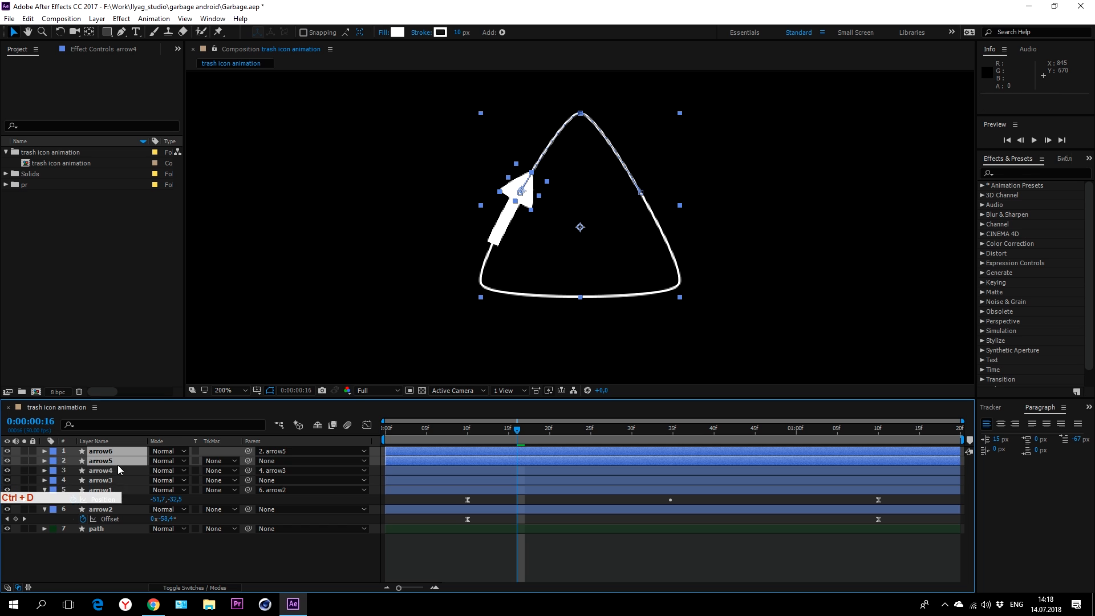
pyautogui.click(110, 547)
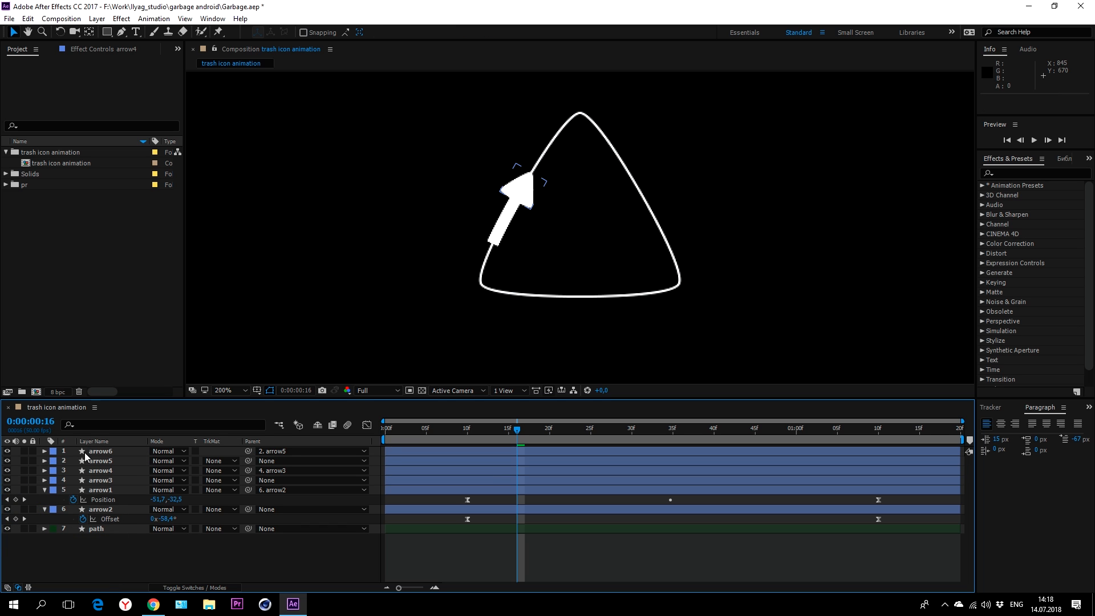
# Step: Label the arrow6 and arrow5 layers Orange and the arrow4 and arrow3 layers Purple
pyautogui.click(84, 453)
pyautogui.keyDown('ctrl'); pyautogui.click(85, 461); pyautogui.keyUp('ctrl')
pyautogui.click(53, 451)
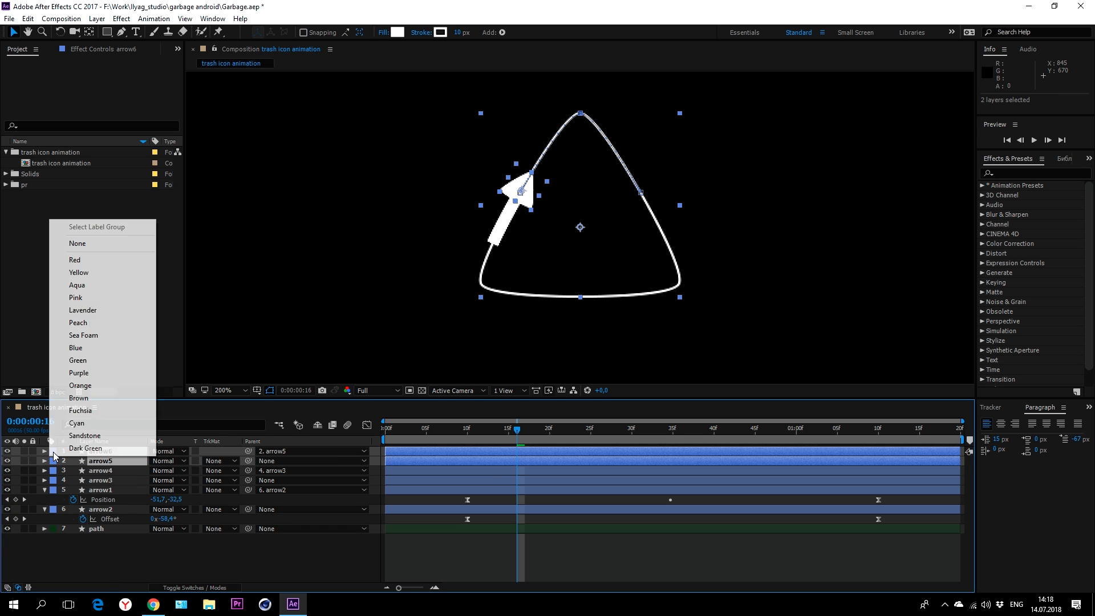
pyautogui.click(80, 385)
pyautogui.click(98, 471)
pyautogui.keyDown('ctrl'); pyautogui.click(95, 480); pyautogui.keyUp('ctrl')
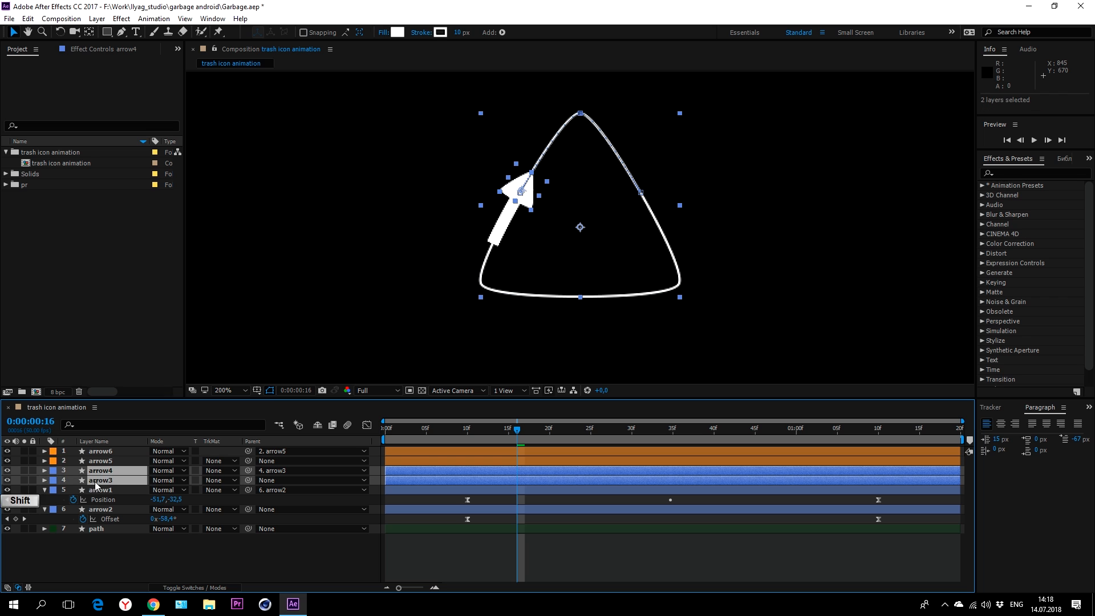
pyautogui.click(53, 481)
pyautogui.click(87, 394)
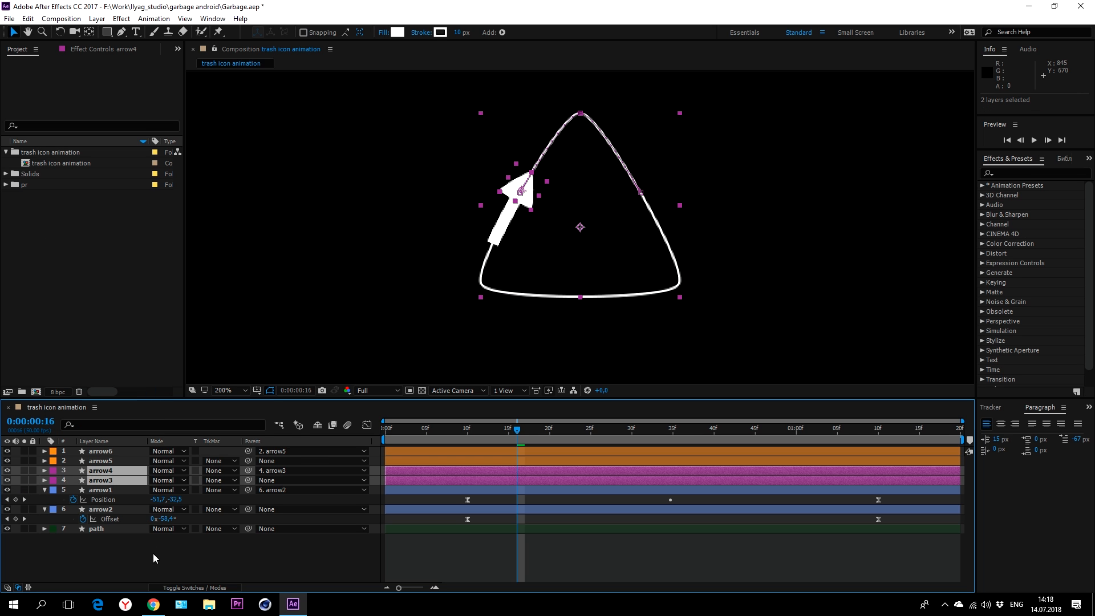
pyautogui.click(153, 553)
# Step: Set the Rotation of arrow3 to 120° and of arrow5 to 240° to space the arrows around the triangle
pyautogui.click(107, 481)
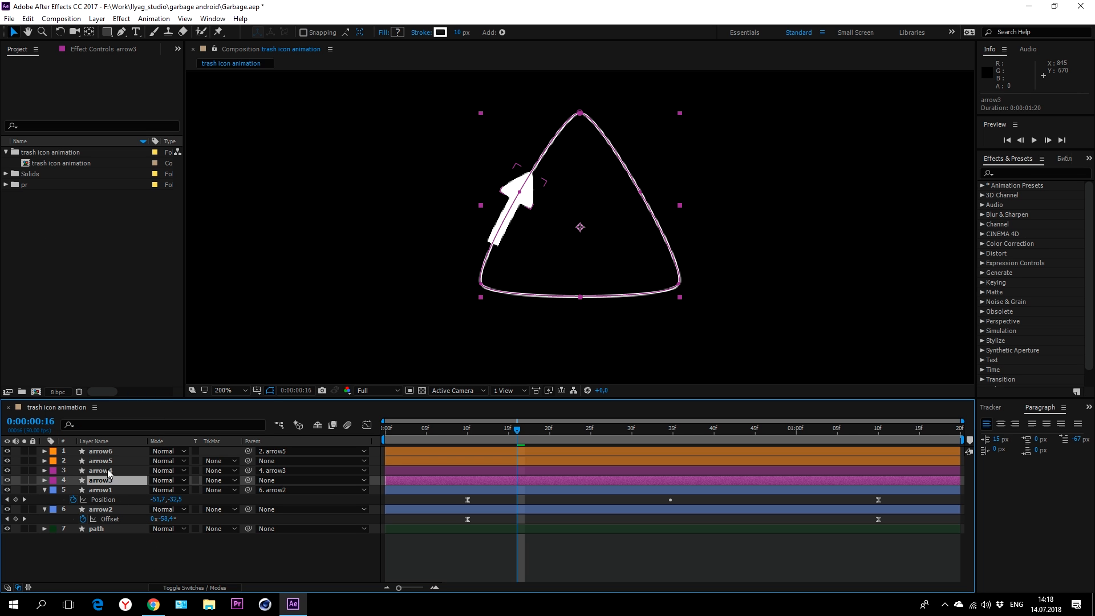
pyautogui.keyDown('ctrl'); pyautogui.click(107, 461); pyautogui.keyUp('ctrl')
pyautogui.press('r')
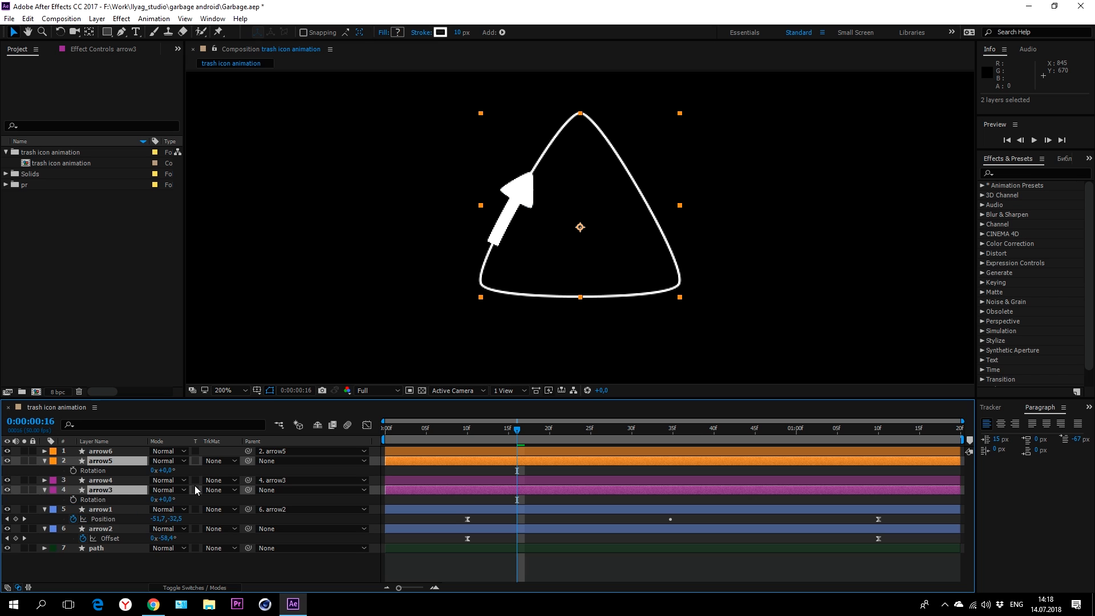
pyautogui.moveTo(168, 470); pyautogui.dragTo(235, 471)
pyautogui.click(236, 473)
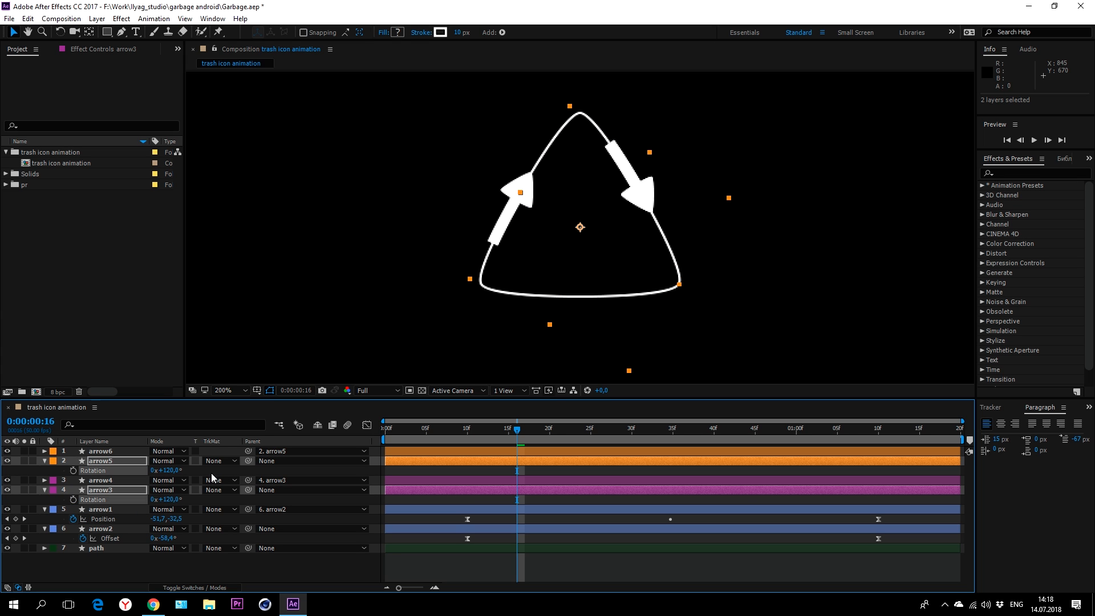
pyautogui.moveTo(169, 470); pyautogui.dragTo(250, 473)
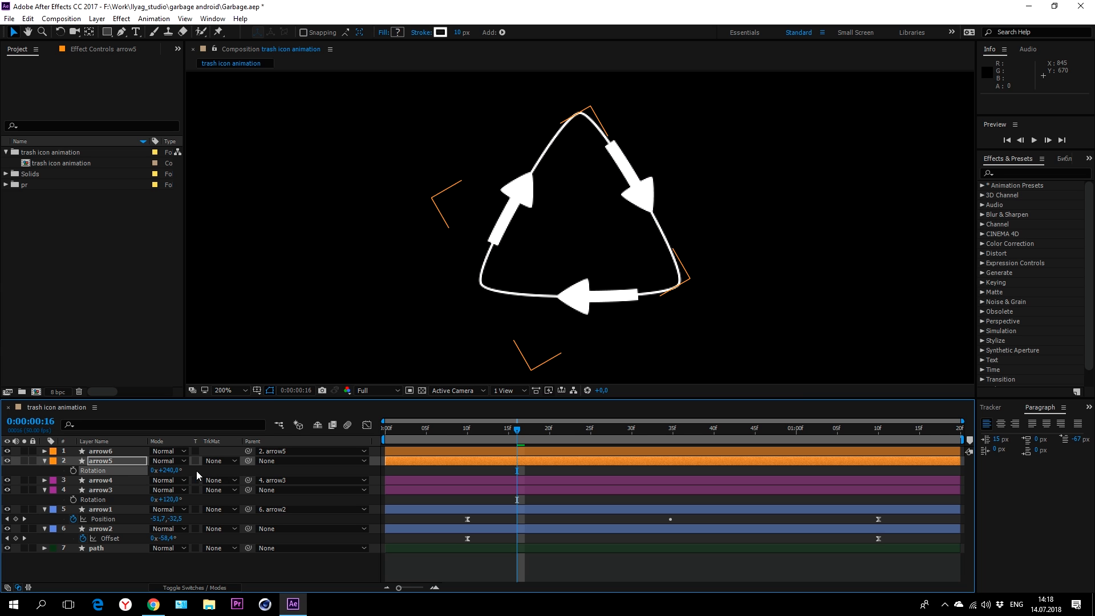
pyautogui.click(153, 501)
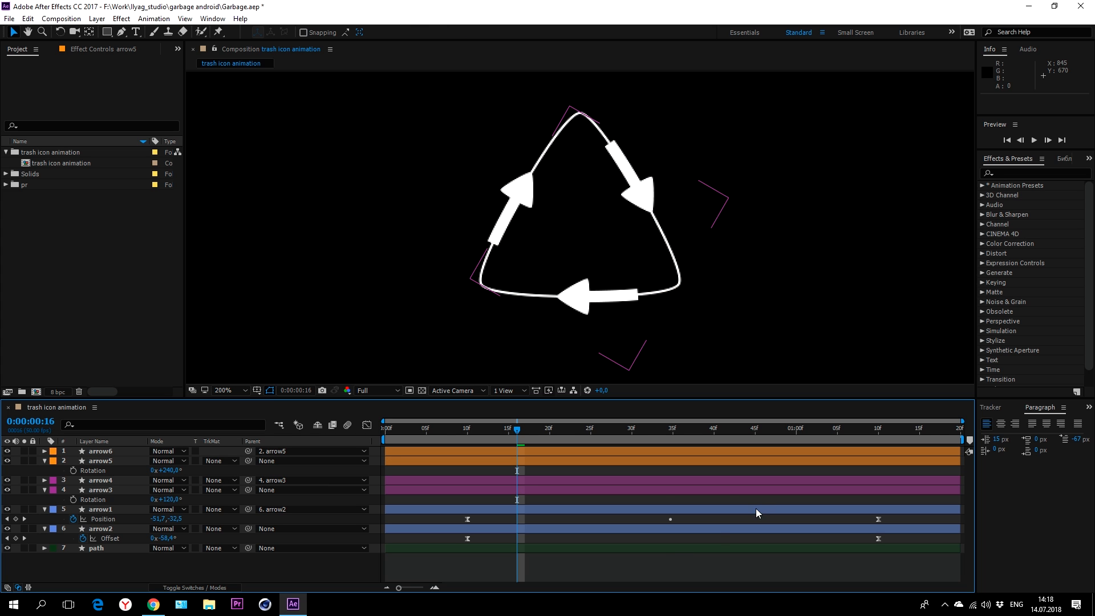
# Step: Preview the three moving arrows and hide the path layer
pyautogui.click(666, 565)
pyautogui.press('space')
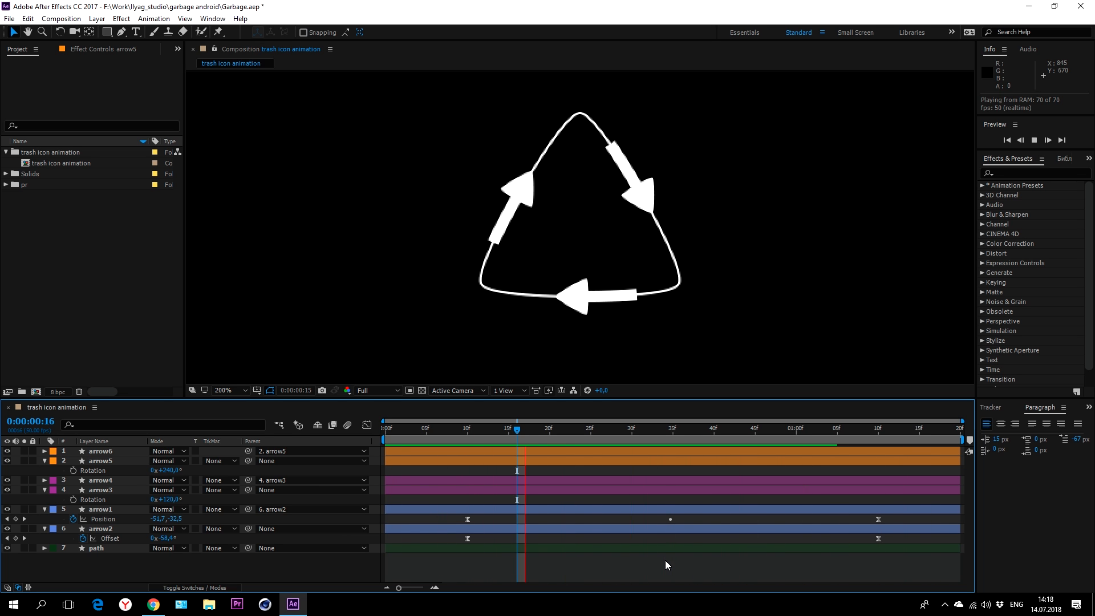
pyautogui.press('space')
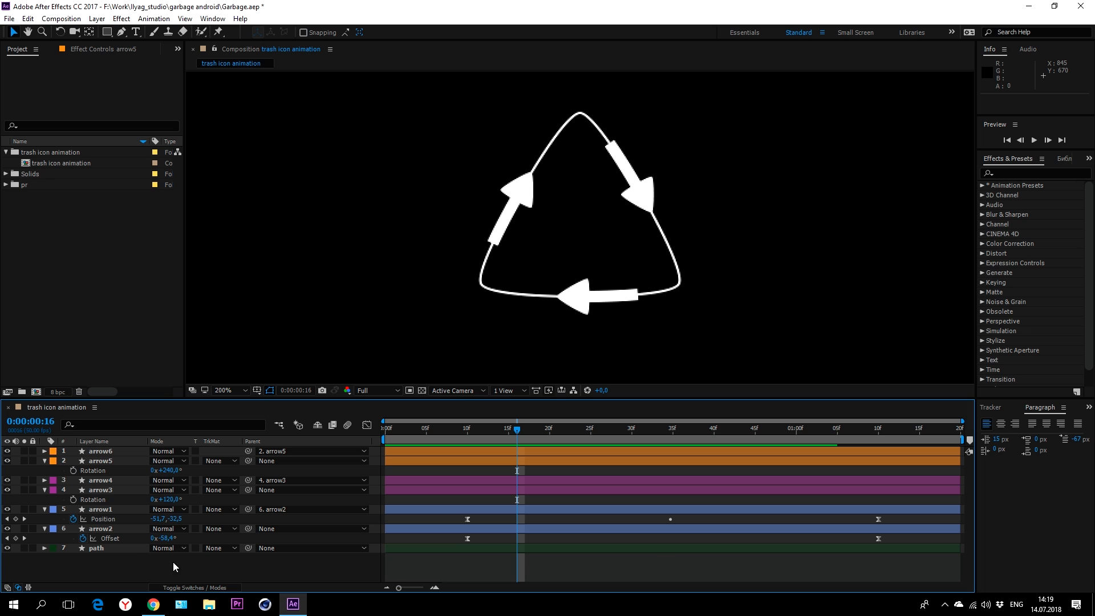
pyautogui.click(8, 548)
pyautogui.scroll(-2, 666, 255)
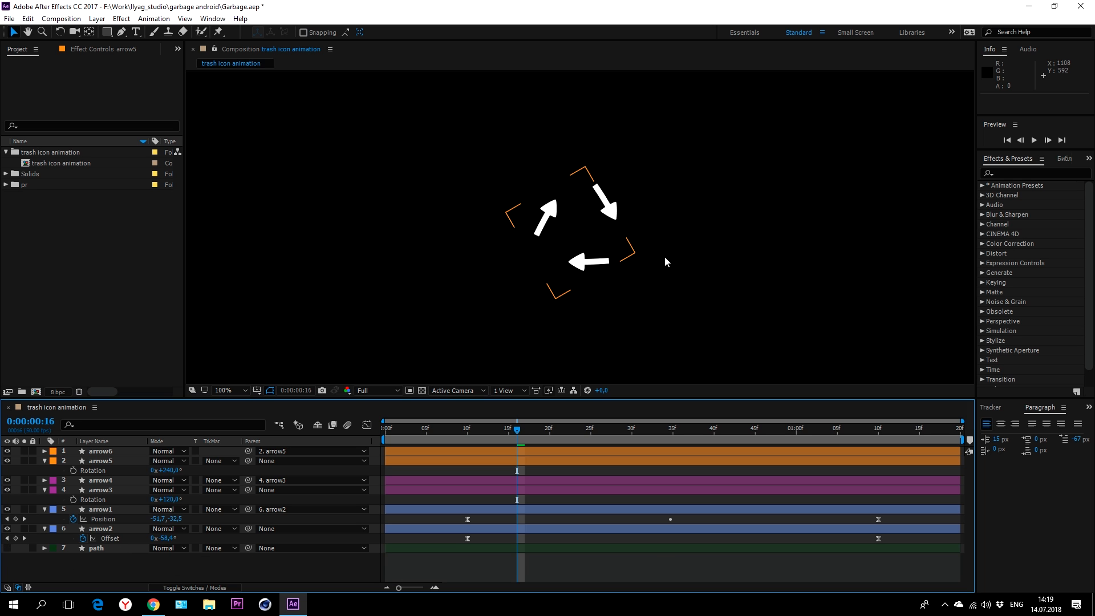
# Step: Preview the animation of the three arrows and collapse the arrow layers' revealed properties
pyautogui.press('space')
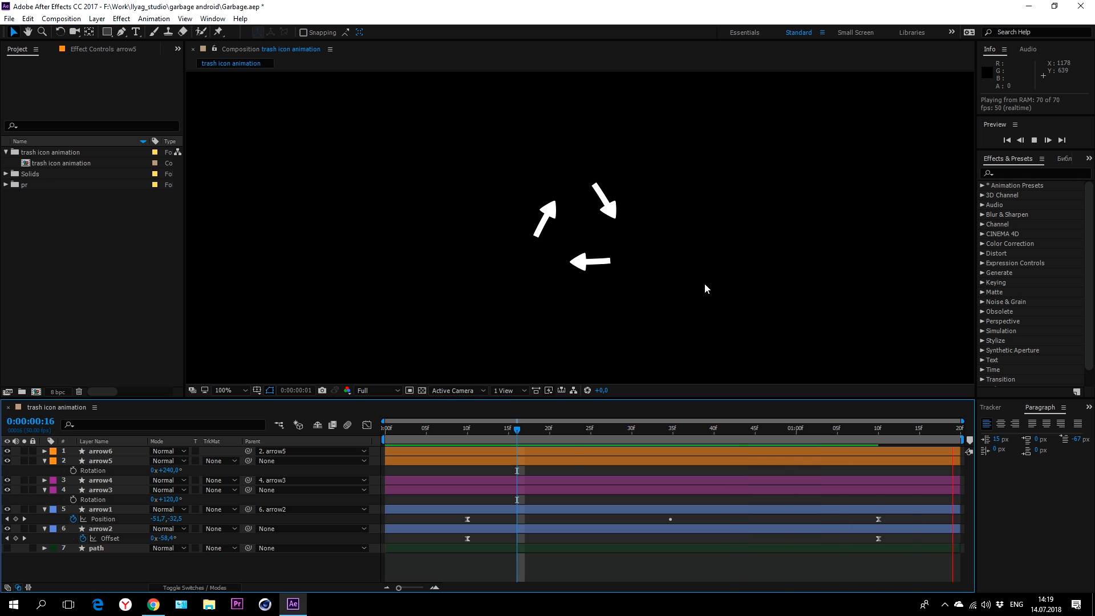
pyautogui.press('space')
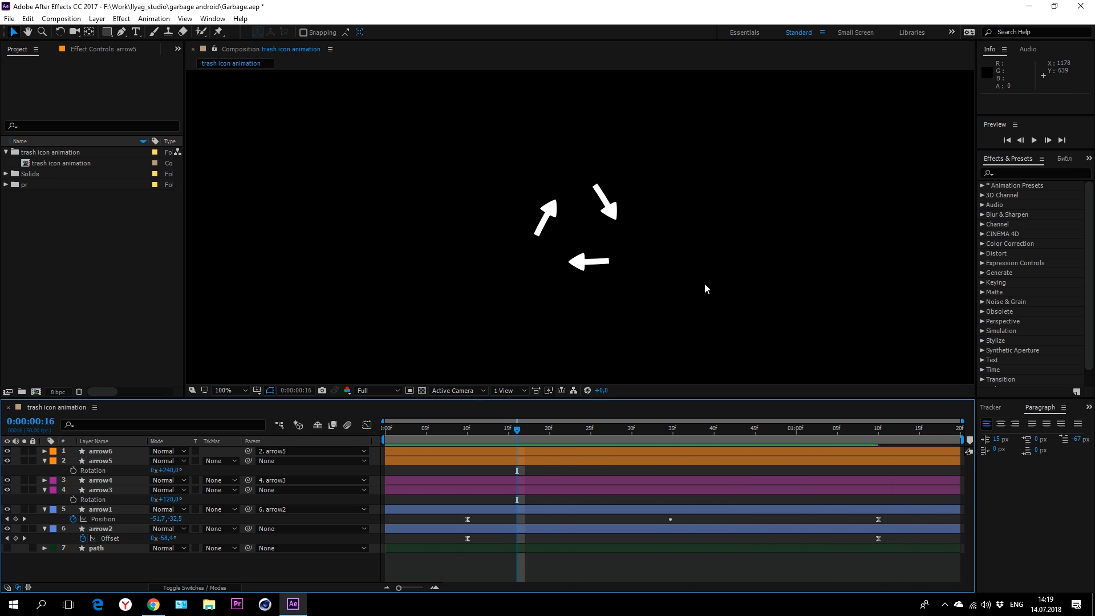
pyautogui.press('u')
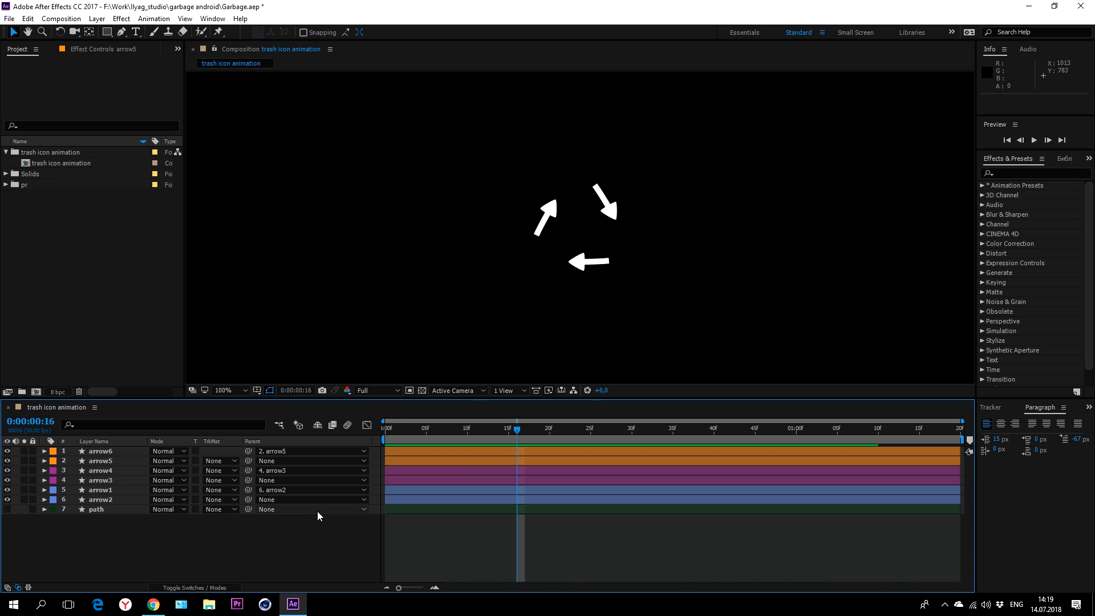
# Step: Create a new shape layer for the trash bin and add a rectangle path to it
pyautogui.click(97, 19)
pyautogui.moveTo(184, 35)
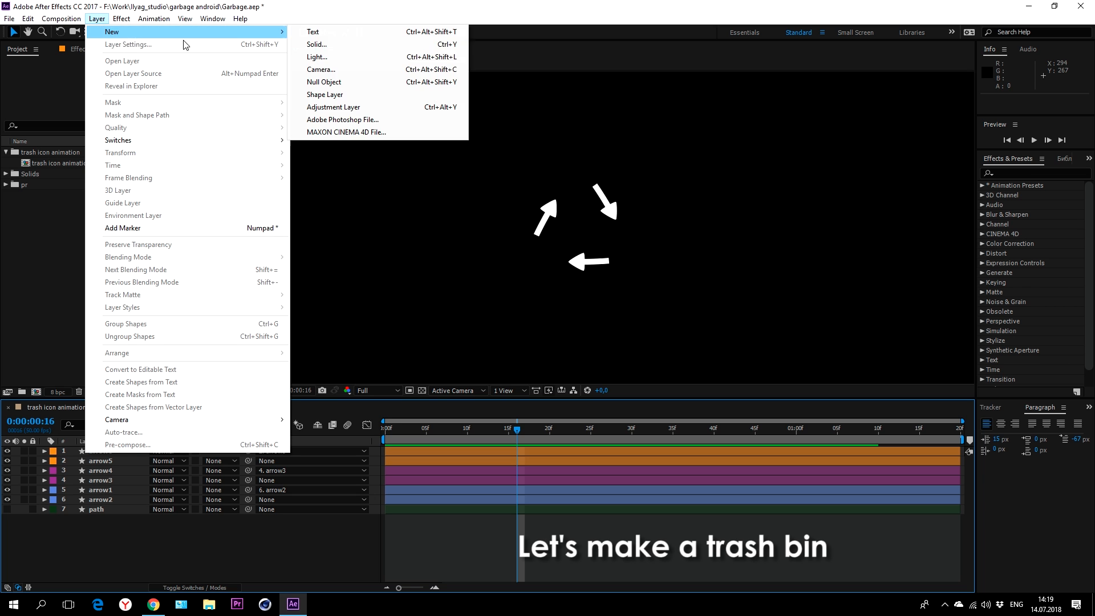
pyautogui.click(323, 94)
pyautogui.click(411, 33)
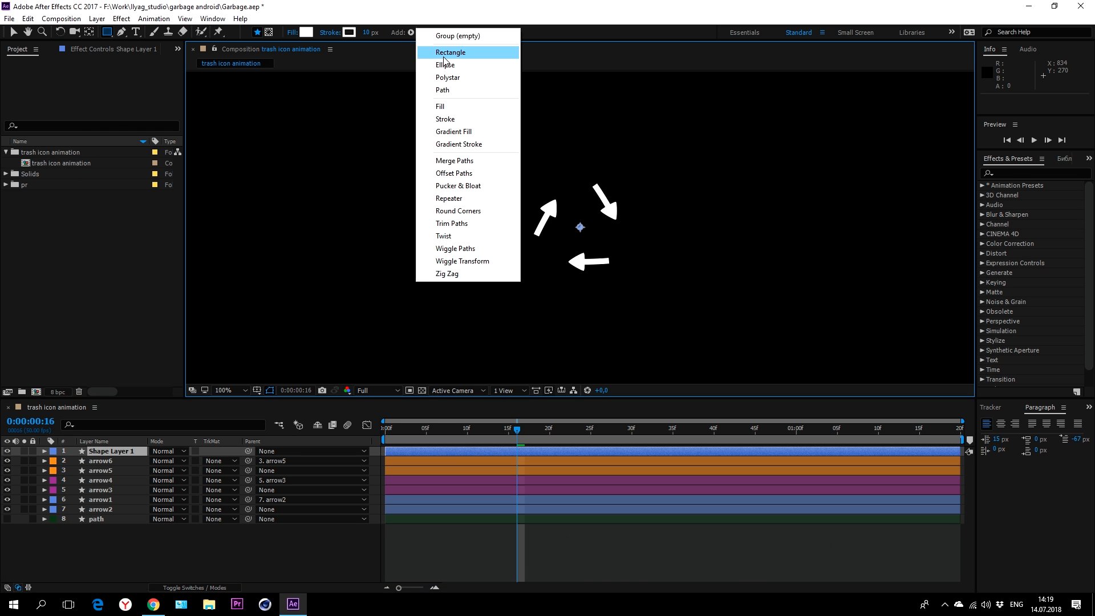
pyautogui.click(450, 52)
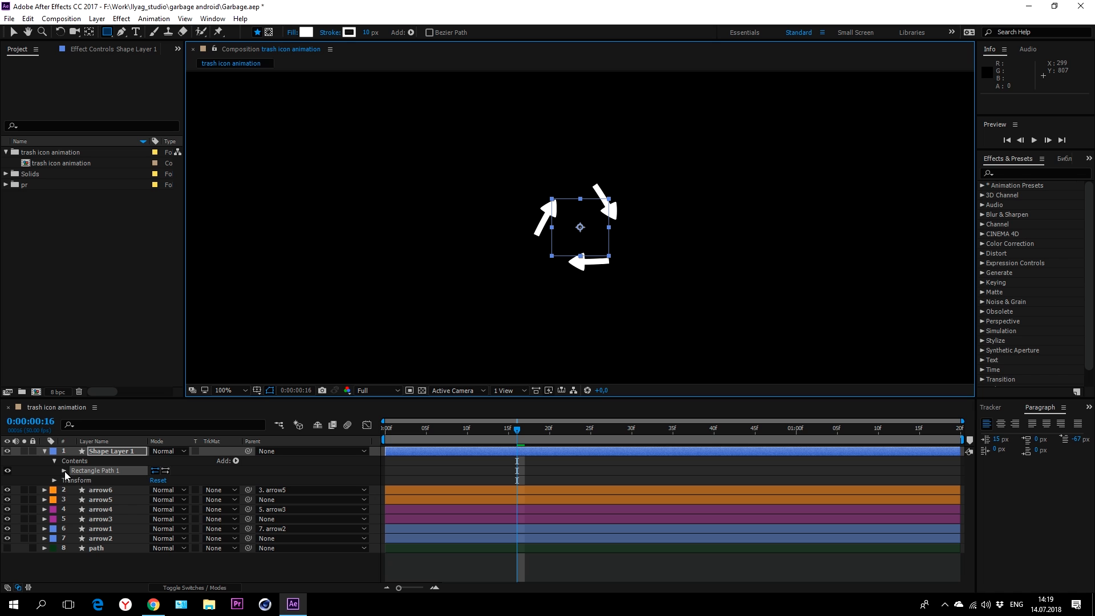
# Step: Add a fill to the bin rectangle and set its color to blue 2C71CE
pyautogui.click(235, 461)
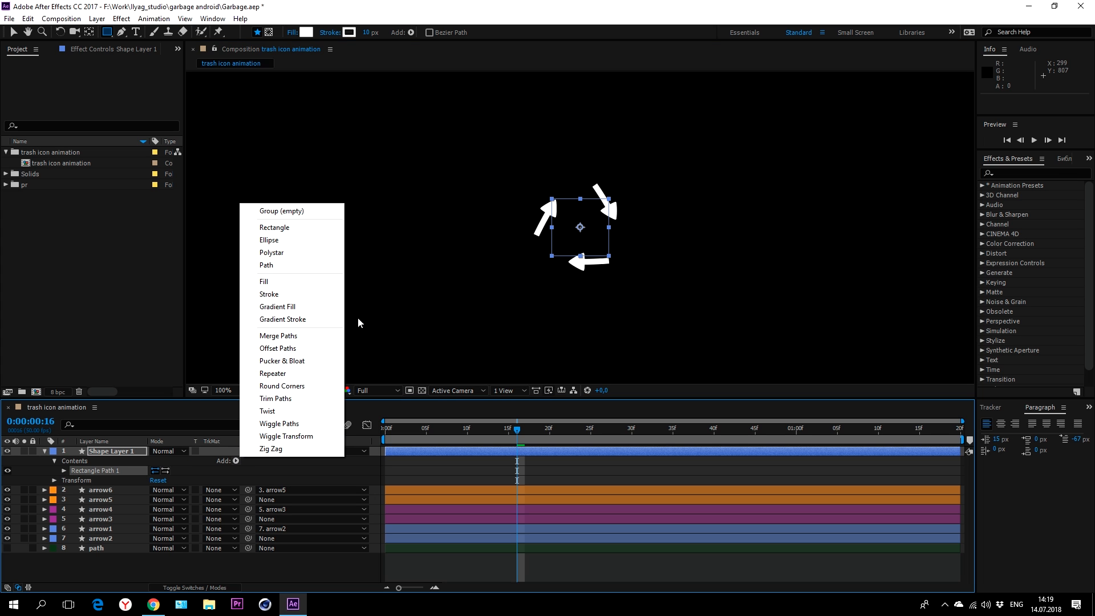
pyautogui.click(279, 282)
pyautogui.click(307, 33)
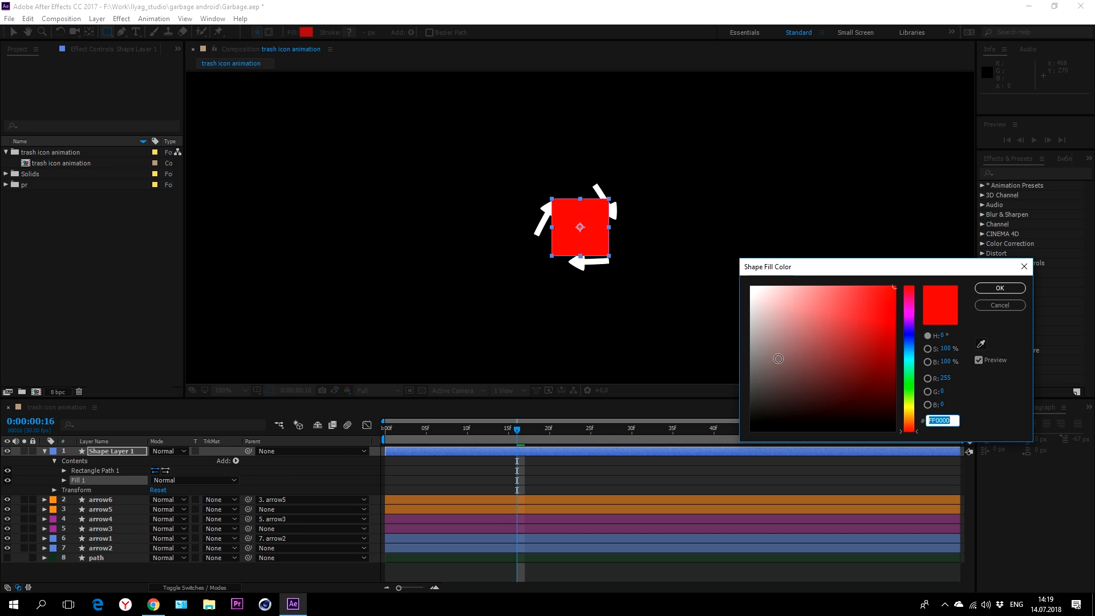
pyautogui.click(910, 345)
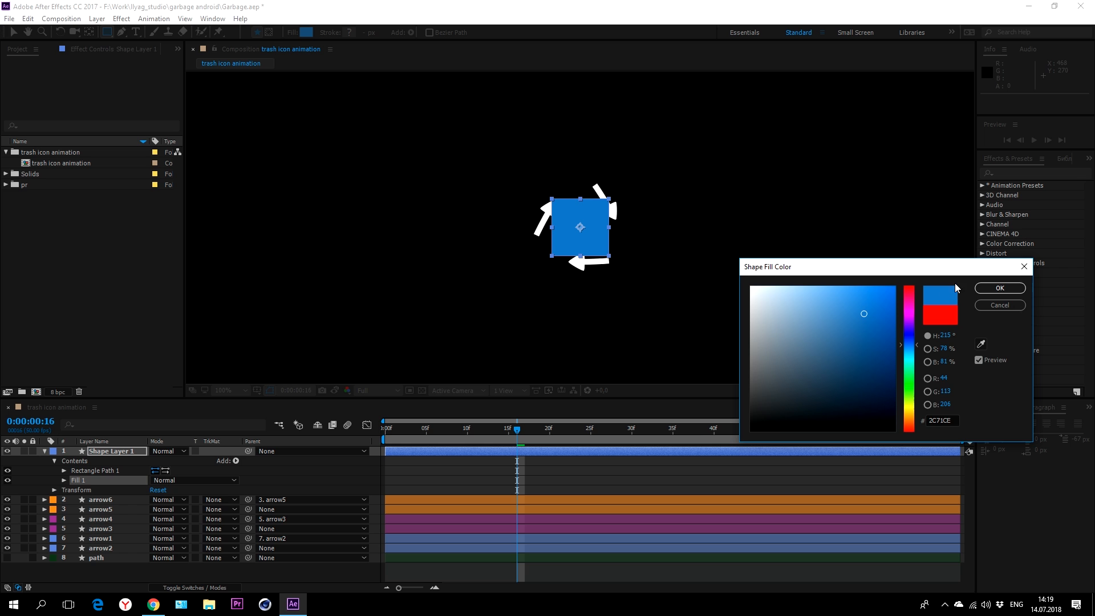
pyautogui.click(1000, 288)
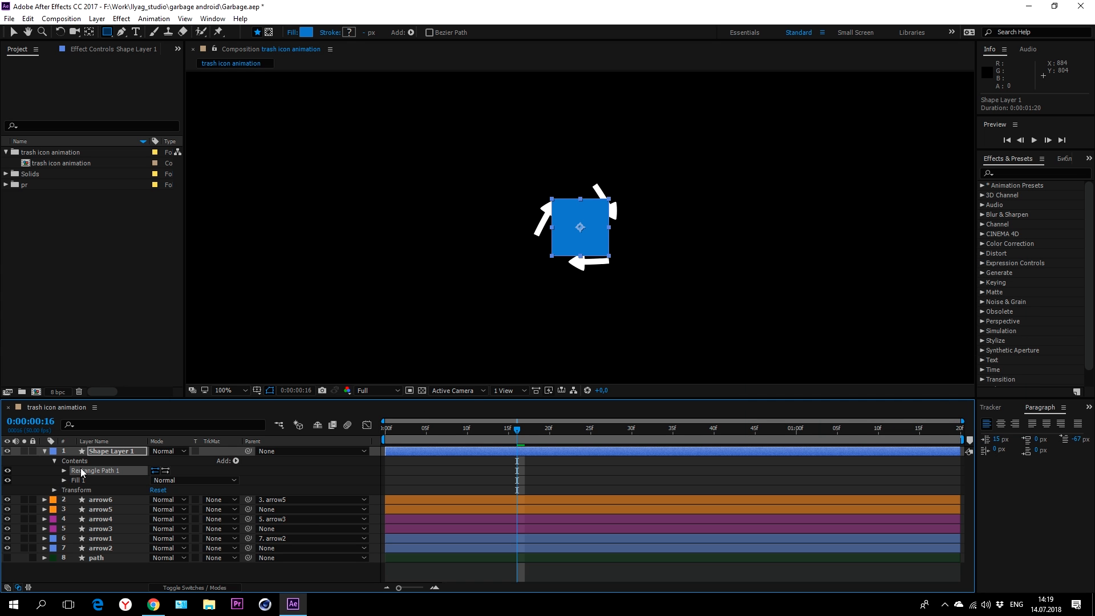
# Step: Enlarge the bin rectangle to 196 × 196 and move its layer below the path layer
pyautogui.click(64, 471)
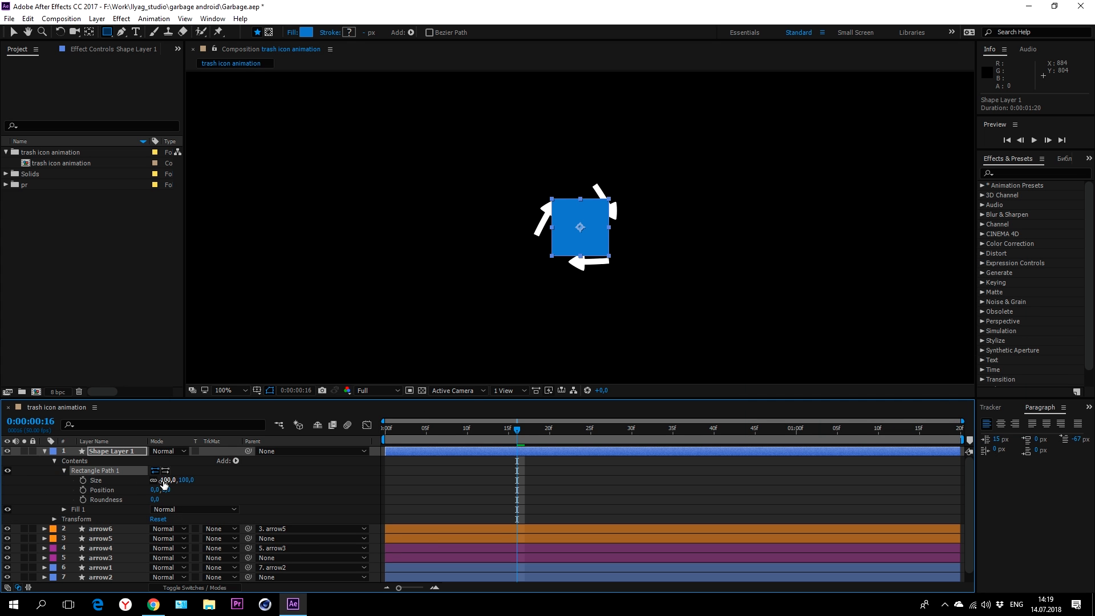
pyautogui.moveTo(163, 485); pyautogui.dragTo(218, 479)
pyautogui.moveTo(94, 466); pyautogui.dragTo(117, 582)
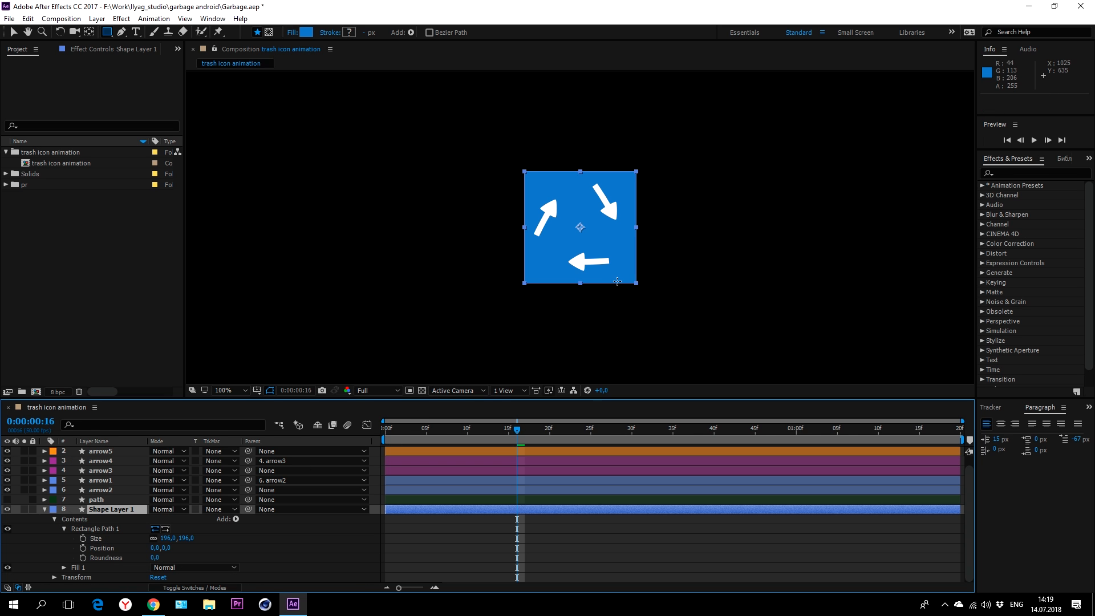
# Step: Go to frame 37 and set the bin rectangle's size to 250 × 329 to enclose the arrows
pyautogui.moveTo(512, 432); pyautogui.dragTo(685, 436)
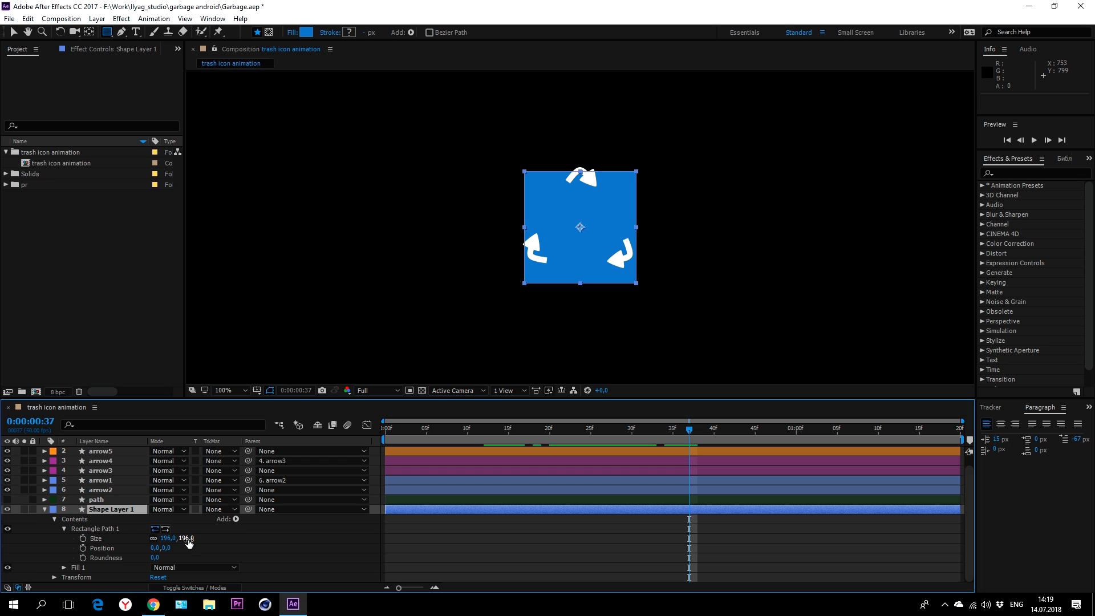
pyautogui.moveTo(157, 540); pyautogui.dragTo(268, 540)
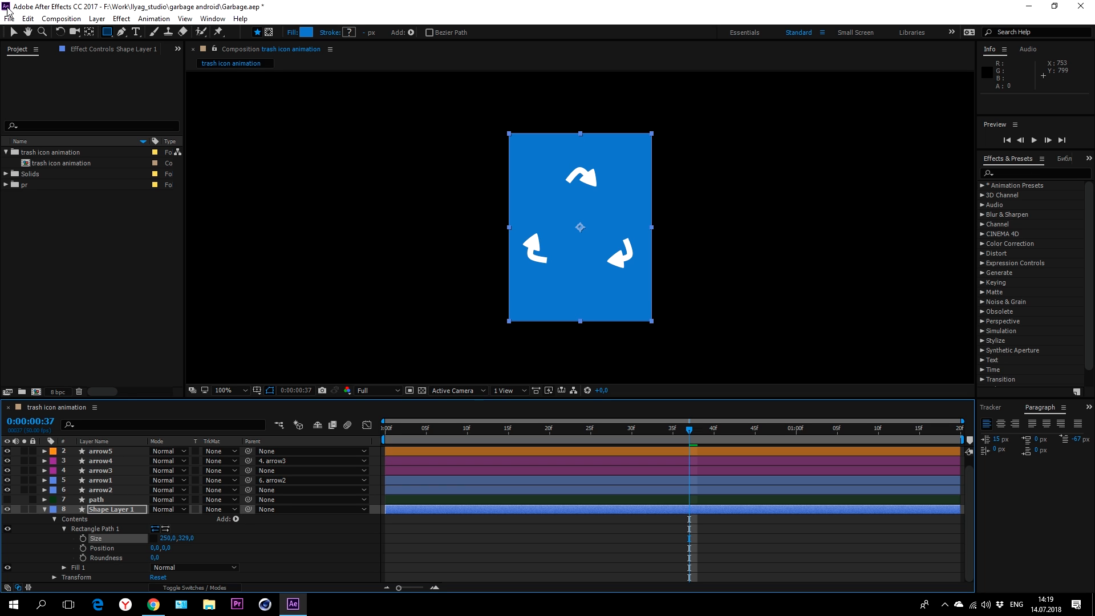
pyautogui.click(13, 34)
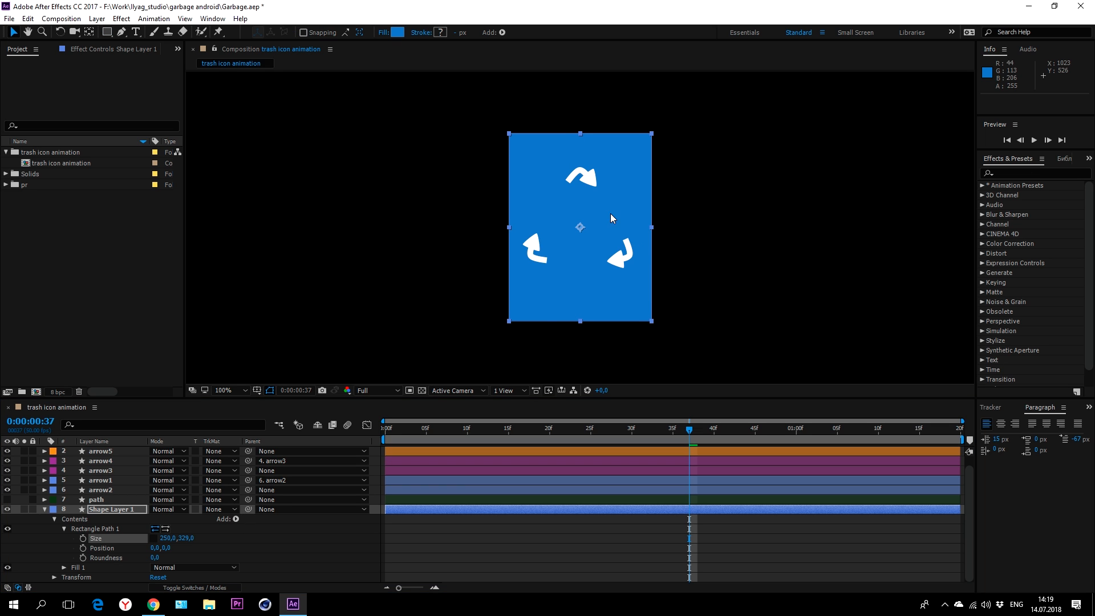
pyautogui.moveTo(611, 214); pyautogui.dragTo(549, 224)
# Step: Convert the bin rectangle to a Bezier path and move its upper corners outward to about x 813 and x 1109
pyautogui.rightClick(114, 531)
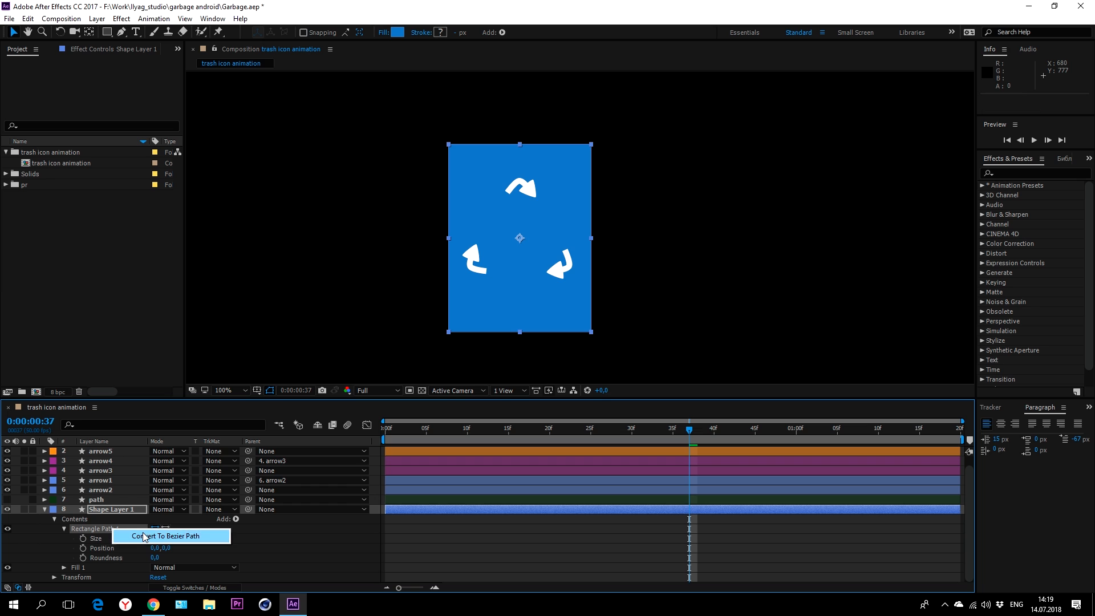
pyautogui.click(144, 537)
pyautogui.click(449, 146)
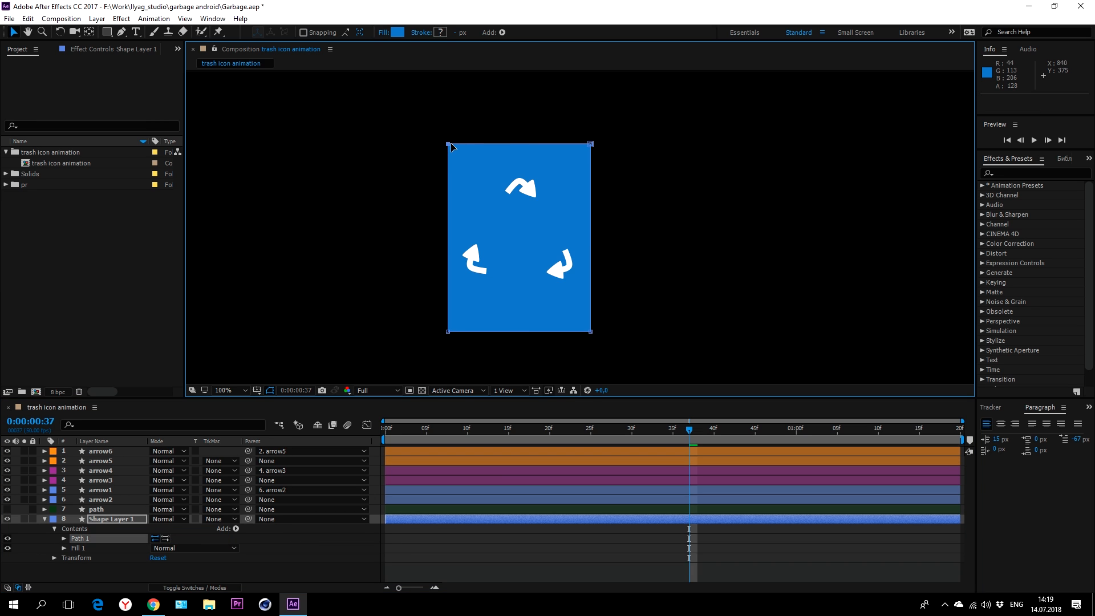
pyautogui.moveTo(447, 145); pyautogui.dragTo(434, 145)
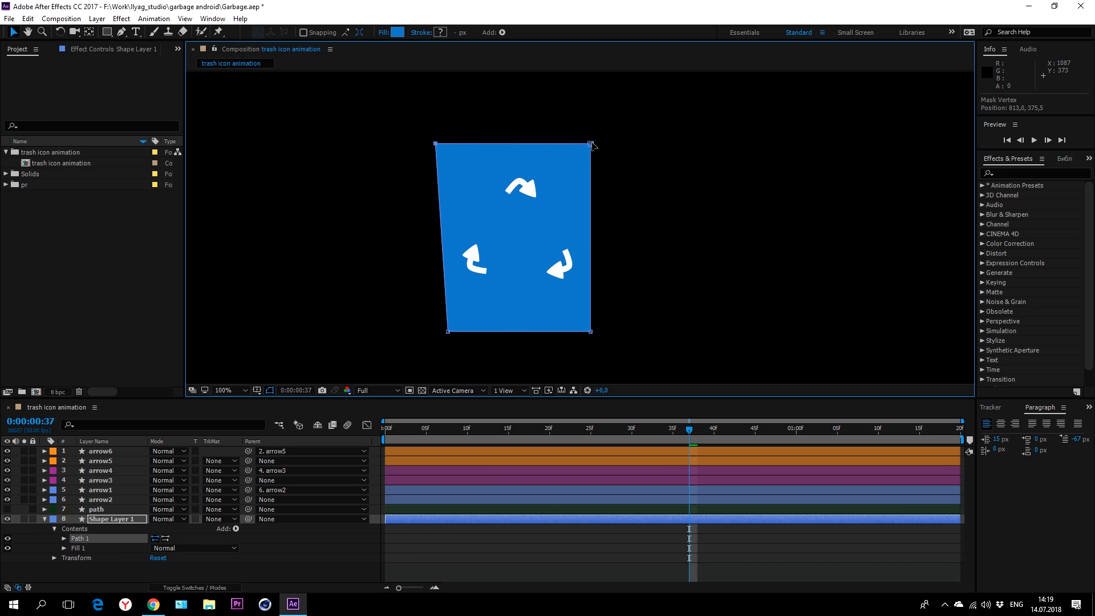
pyautogui.moveTo(591, 144); pyautogui.dragTo(609, 147)
# Step: Deselect the bin and preview the arrows moving on it
pyautogui.scroll(-2, 580, 223)
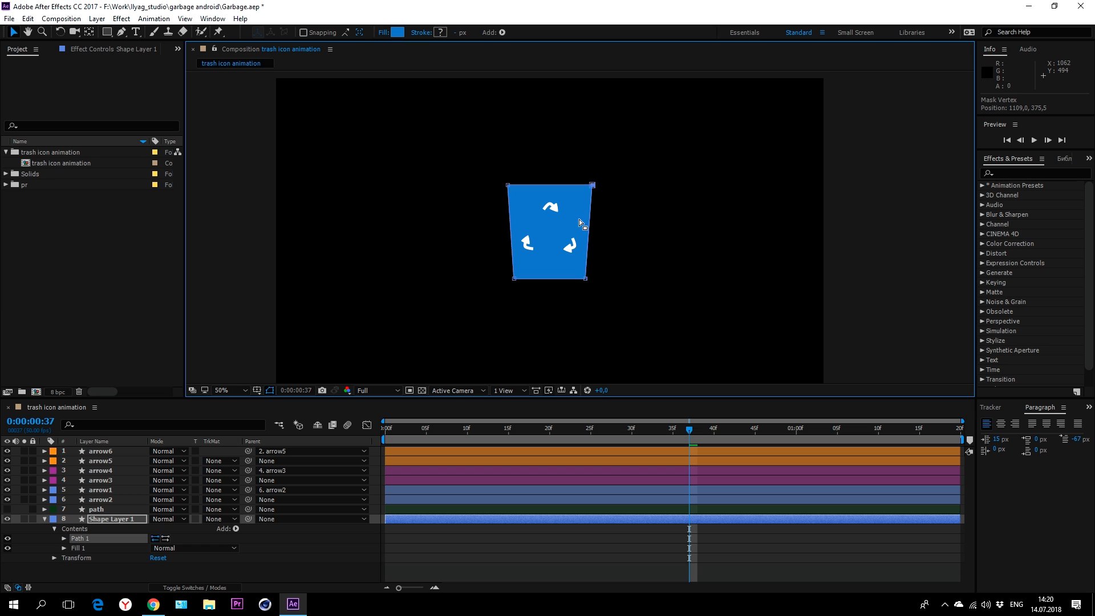
pyautogui.click(651, 537)
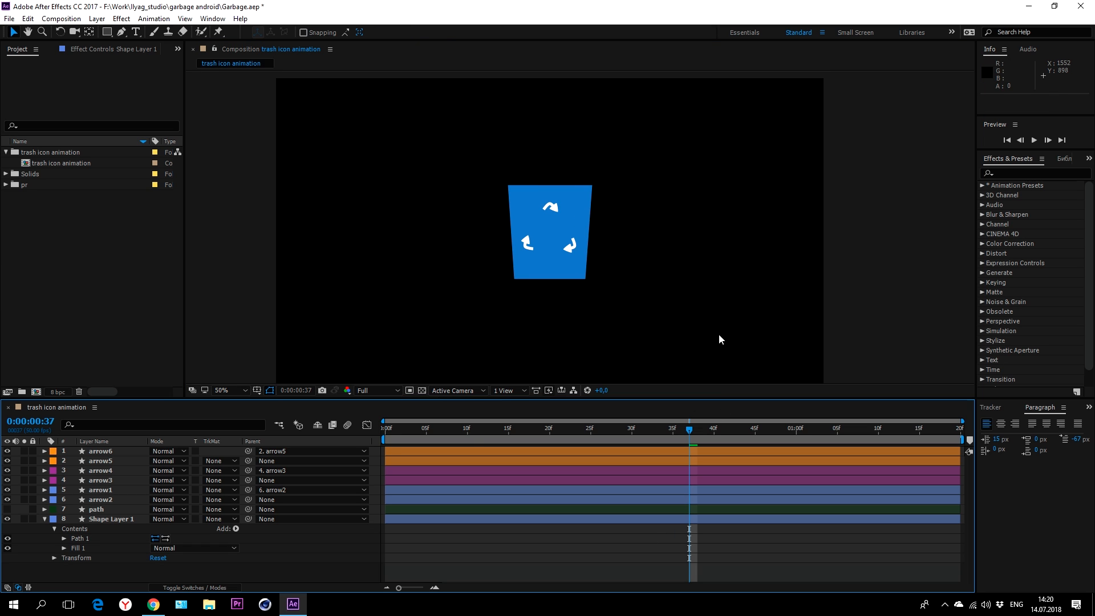
pyautogui.press('space')
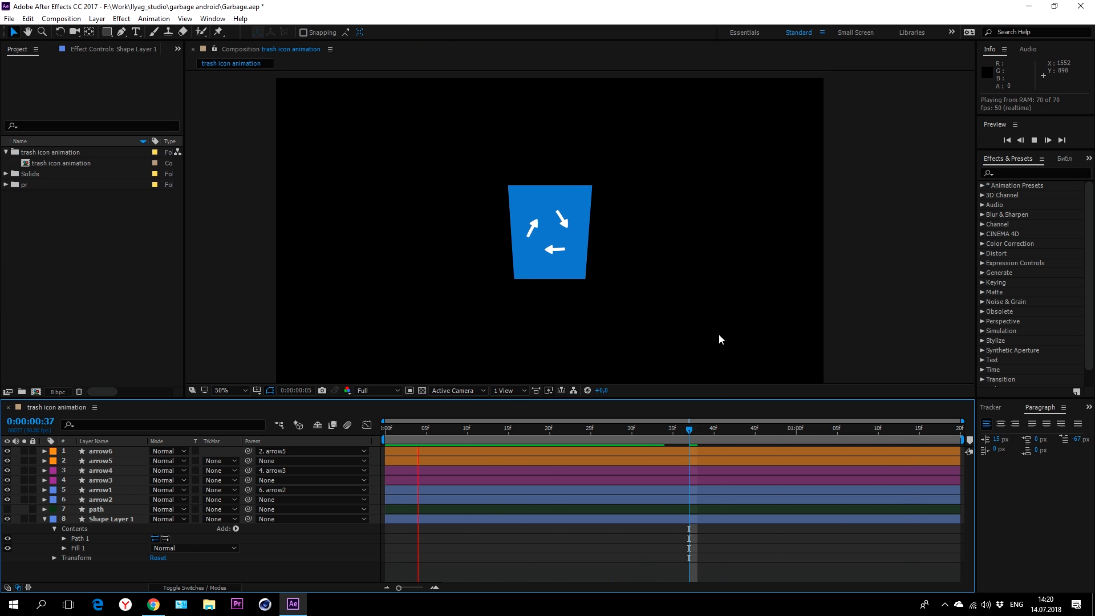
pyautogui.press('space')
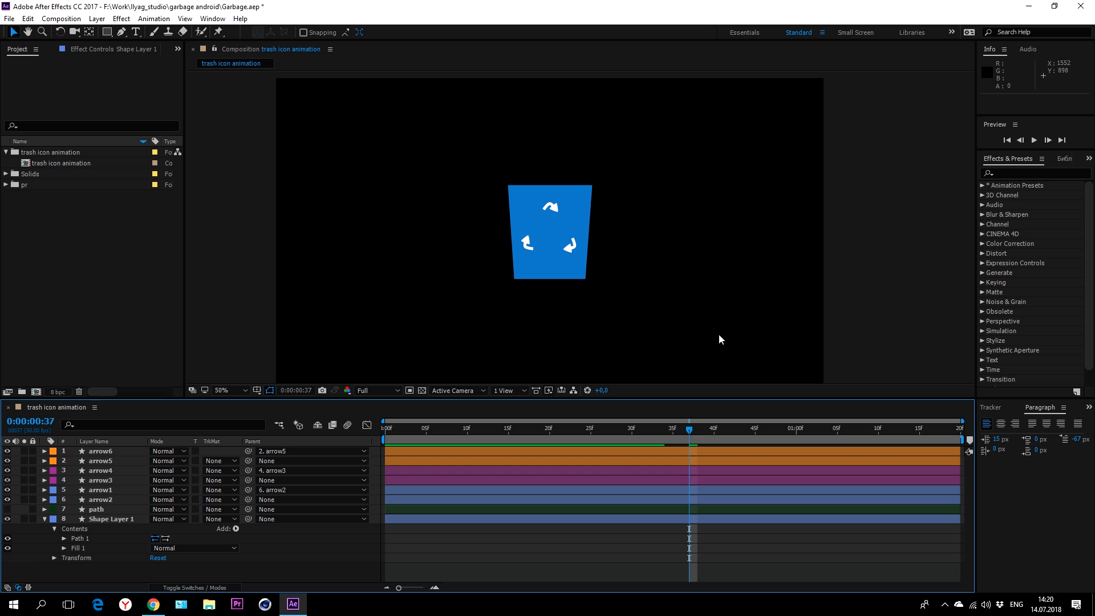
# Step: Create another shape layer for the bin's lid and add a rectangle path to it
pyautogui.click(96, 18)
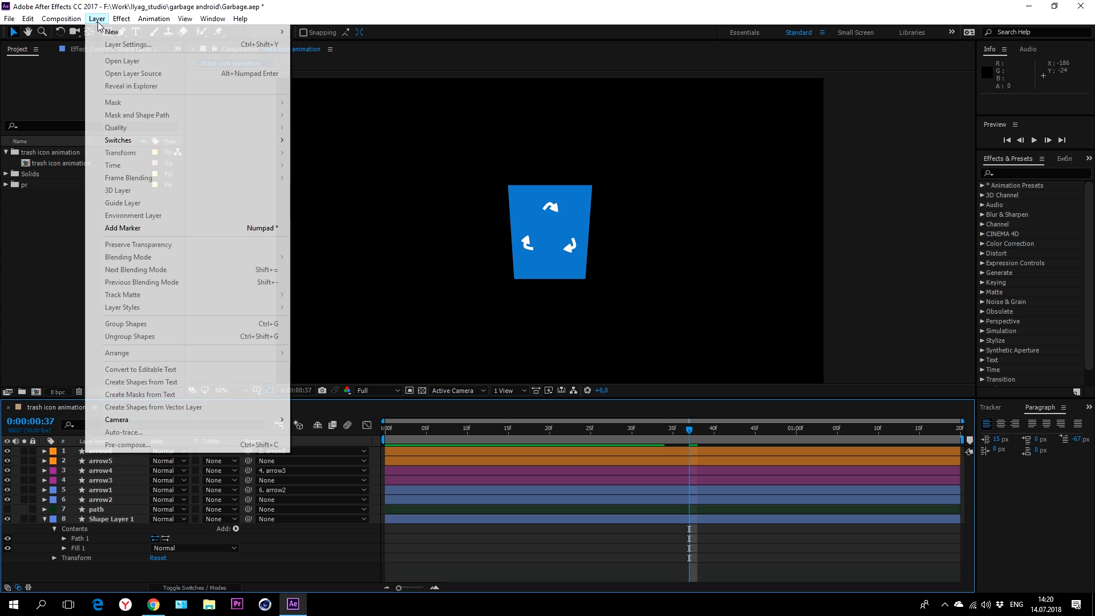
pyautogui.moveTo(110, 34)
pyautogui.click(376, 95)
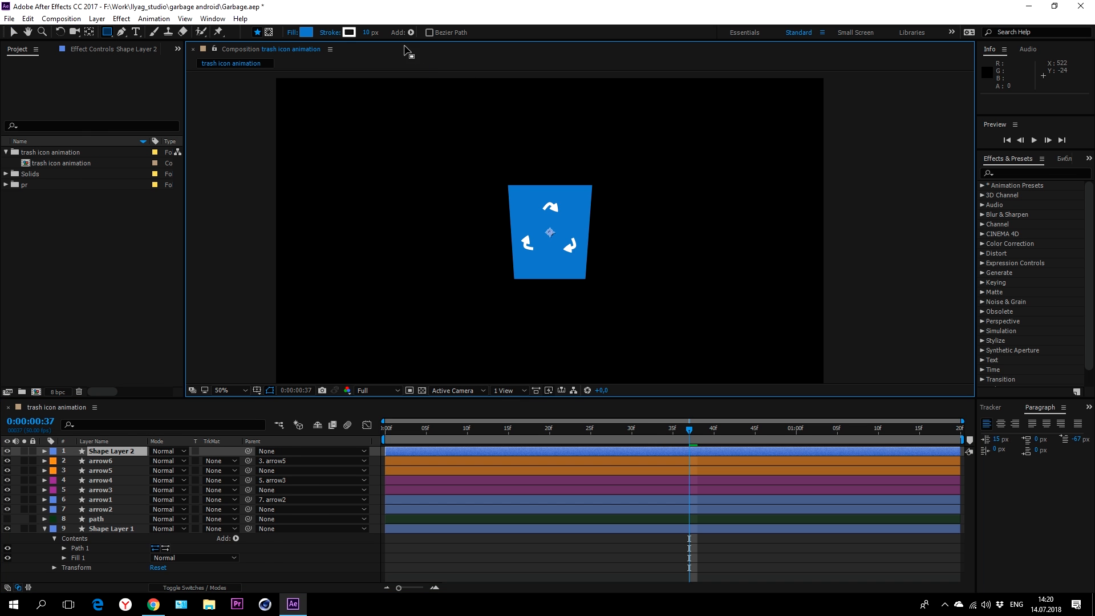
pyautogui.click(411, 33)
pyautogui.click(441, 49)
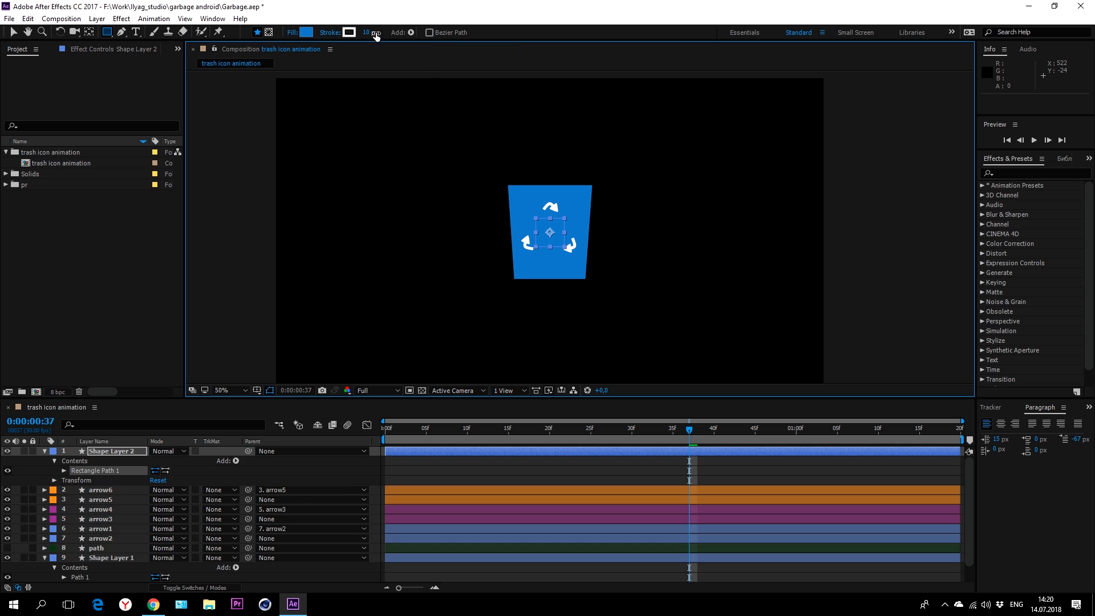
# Step: Add a fill to the lid rectangle in a brighter blue than the bin, RGB 61, 141, 249
pyautogui.click(412, 32)
pyautogui.click(439, 108)
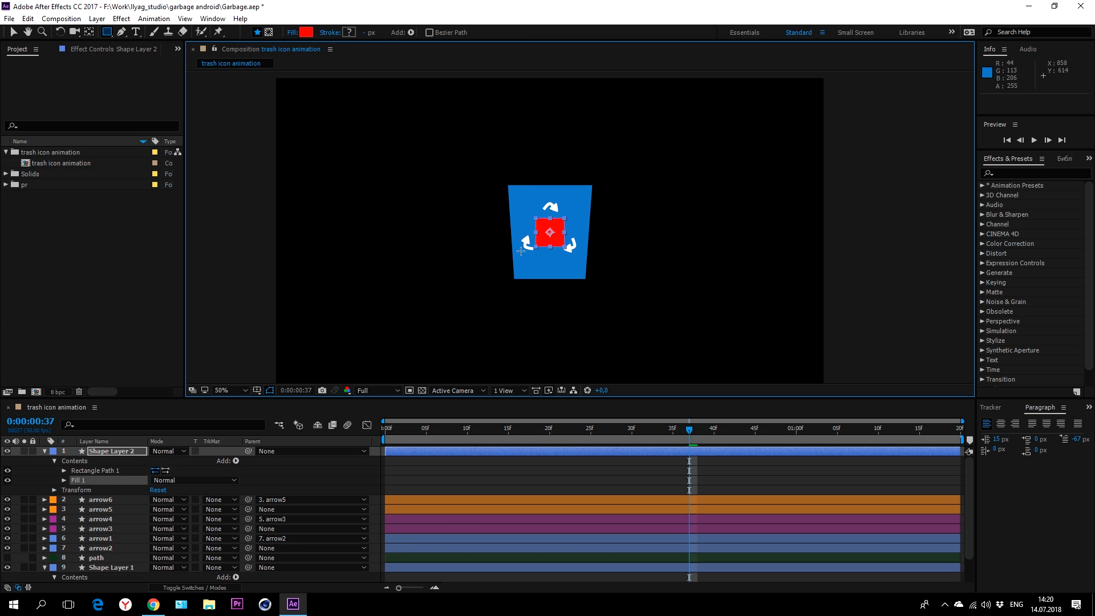
pyautogui.click(306, 33)
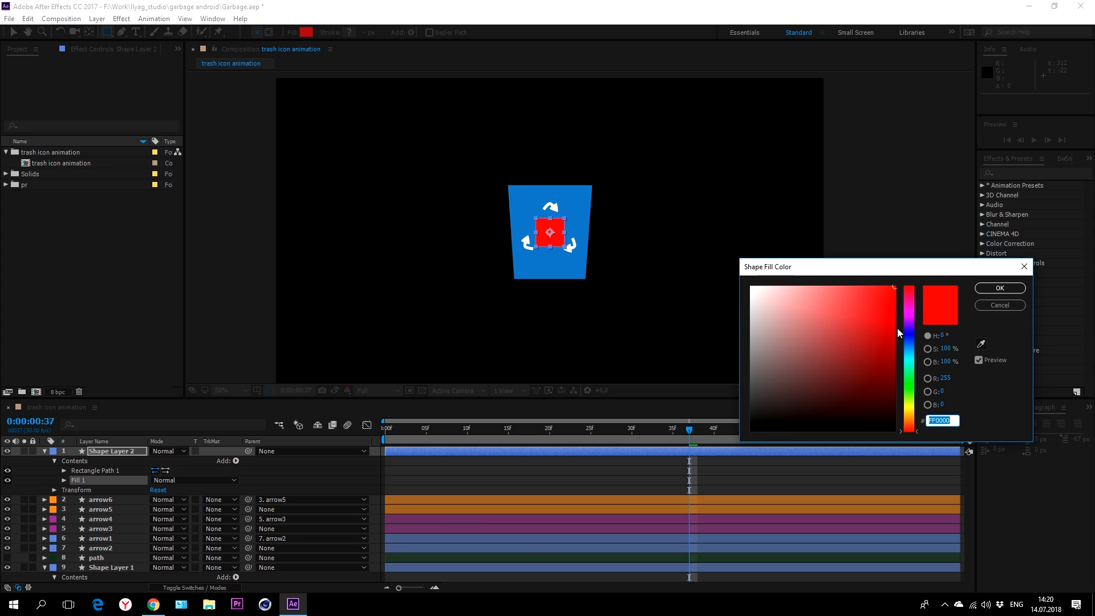
pyautogui.click(981, 344)
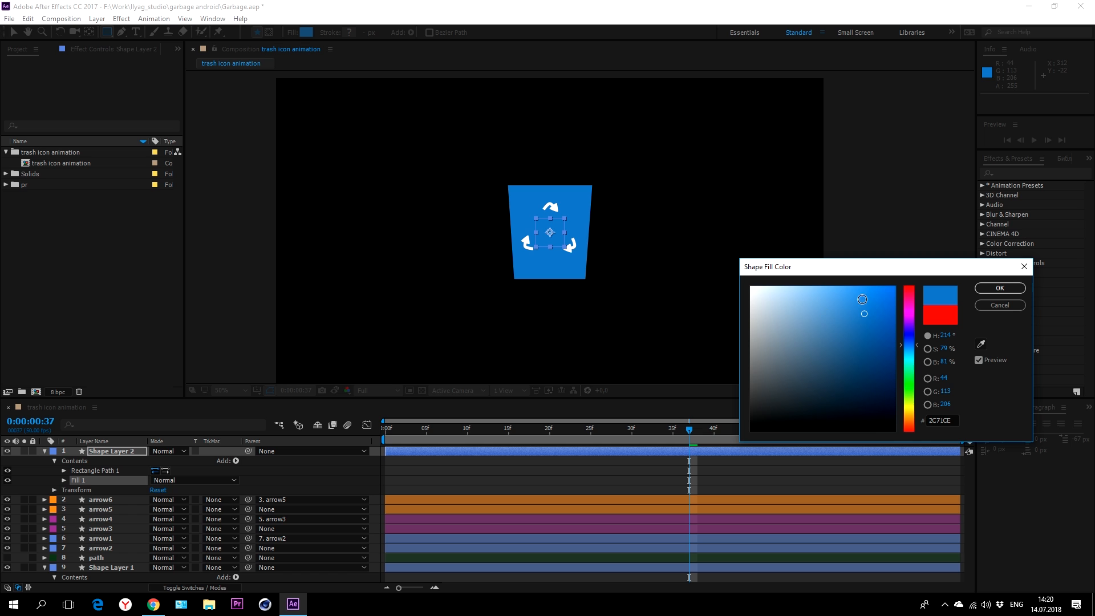
pyautogui.click(861, 289)
pyautogui.click(982, 290)
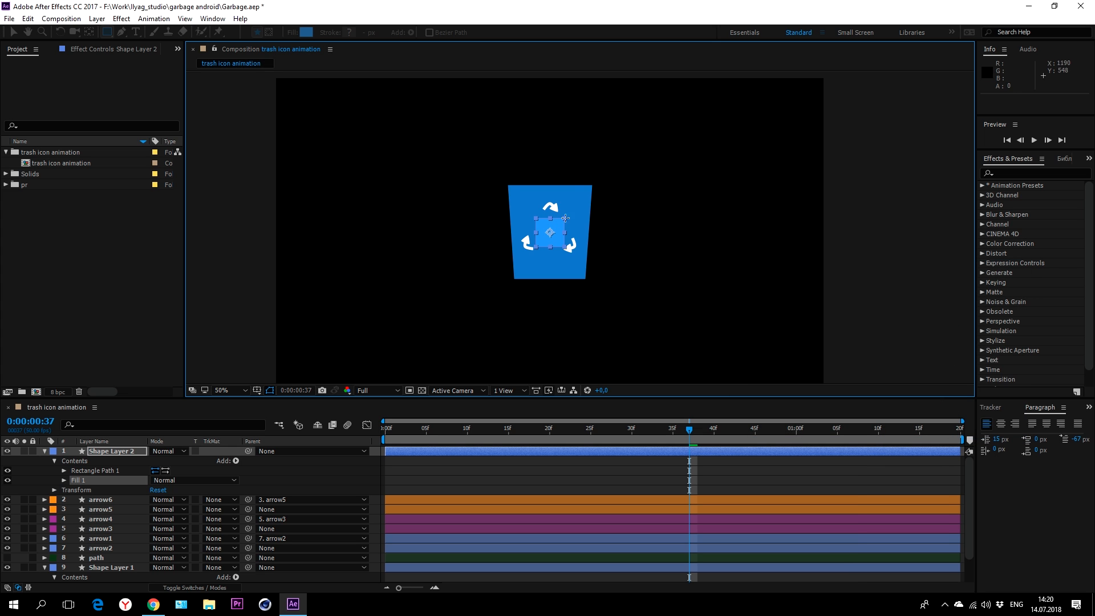
# Step: Move the lid rectangle to about 960, 364 at the bin's upper edge and scale it to about 298% × 42%
pyautogui.scroll(1, 554, 222)
pyautogui.click(12, 31)
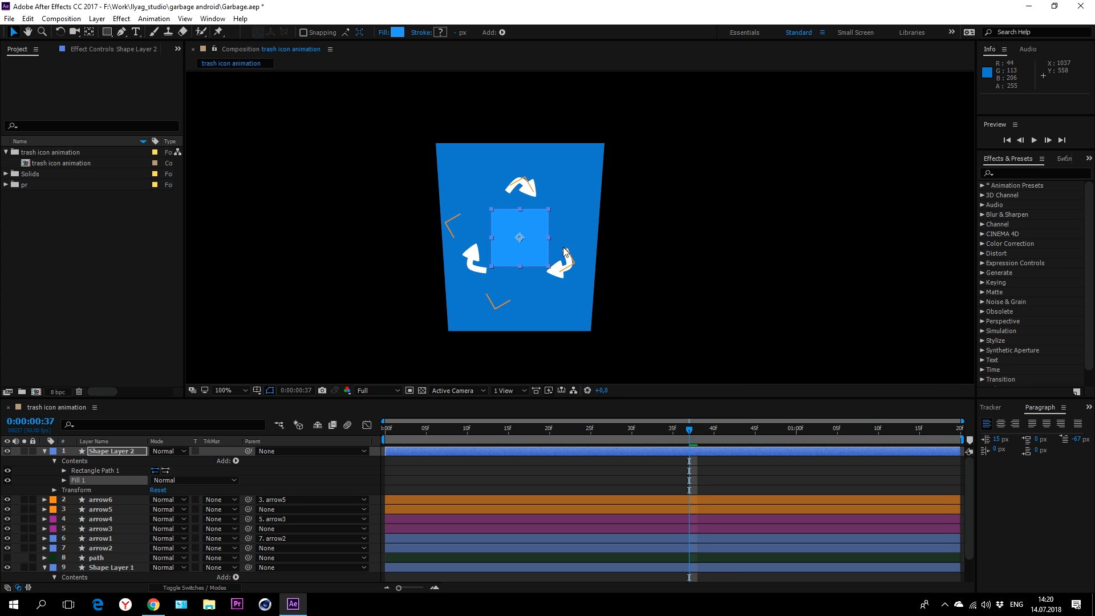
pyautogui.moveTo(549, 238); pyautogui.dragTo(548, 135)
pyautogui.scroll(1, 520, 210)
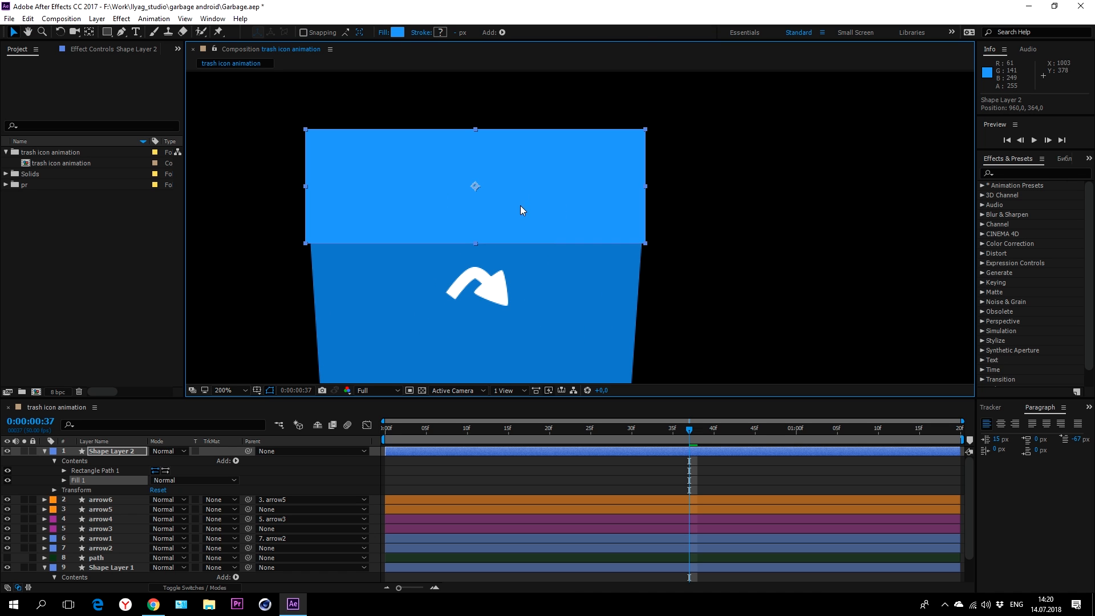
pyautogui.moveTo(474, 129); pyautogui.dragTo(475, 163)
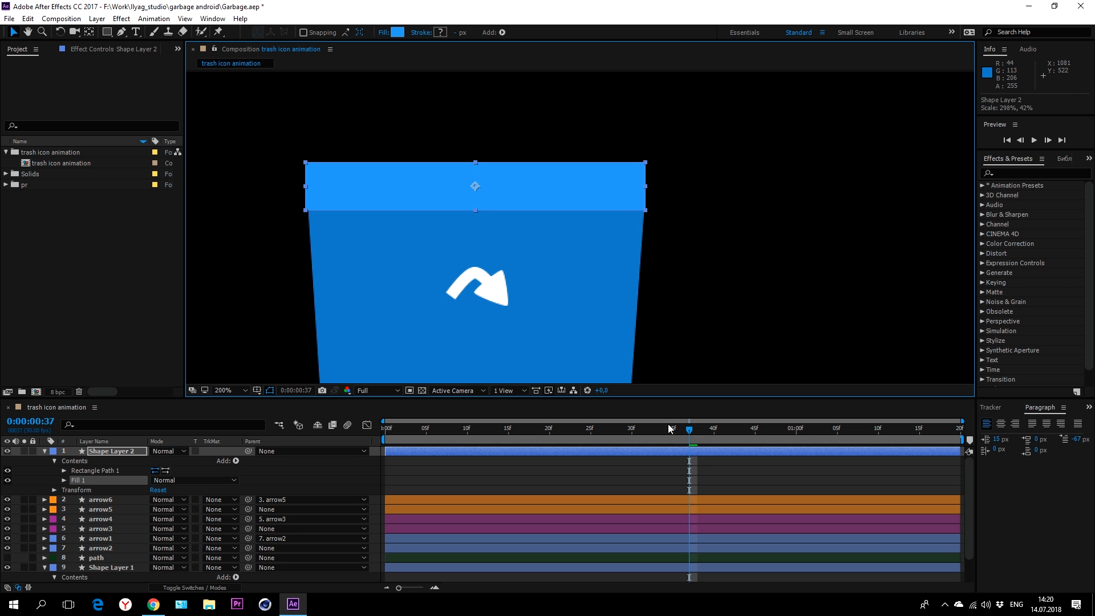
# Step: Widen the lid slightly so that it overhangs both sides of the bin, and deselect it
pyautogui.click(677, 346)
pyautogui.press(',')
pyautogui.scroll(-3, 597, 338)
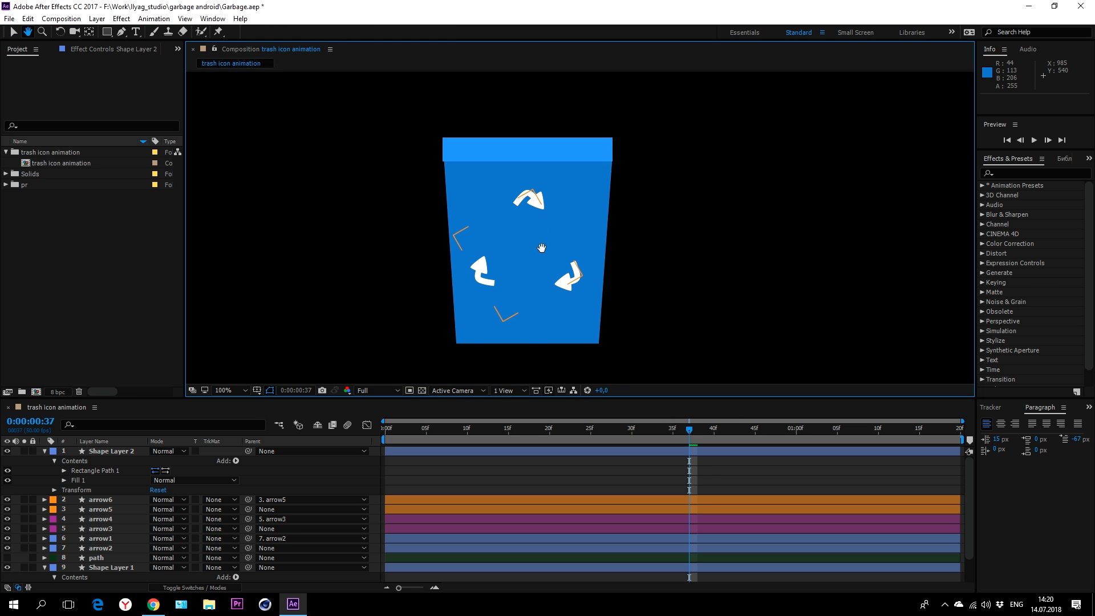
pyautogui.click(576, 153)
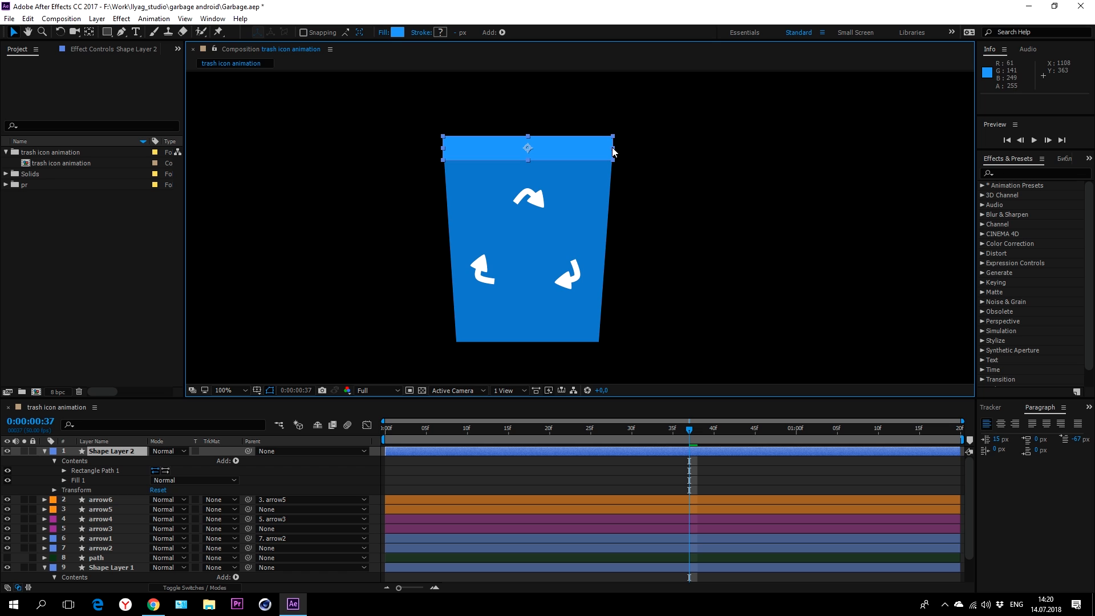
pyautogui.moveTo(612, 147); pyautogui.dragTo(613, 147)
pyautogui.click(804, 268)
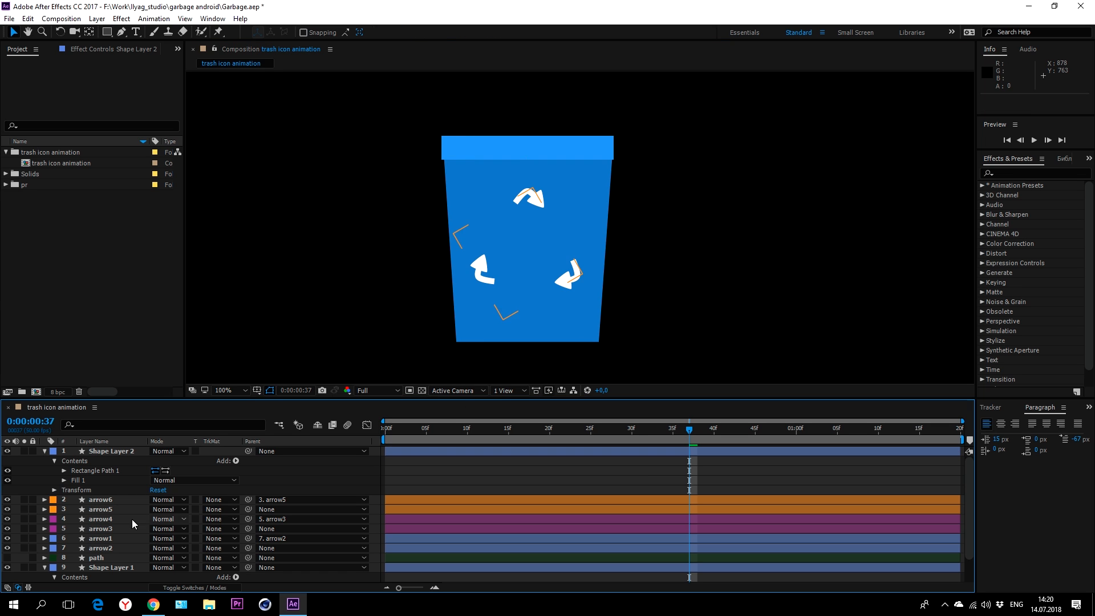
# Step: Collapse the lid and bin layers and move the lid layer directly above the bin layer, below path
pyautogui.click(45, 452)
pyautogui.moveTo(108, 451); pyautogui.dragTo(108, 524)
pyautogui.click(44, 530)
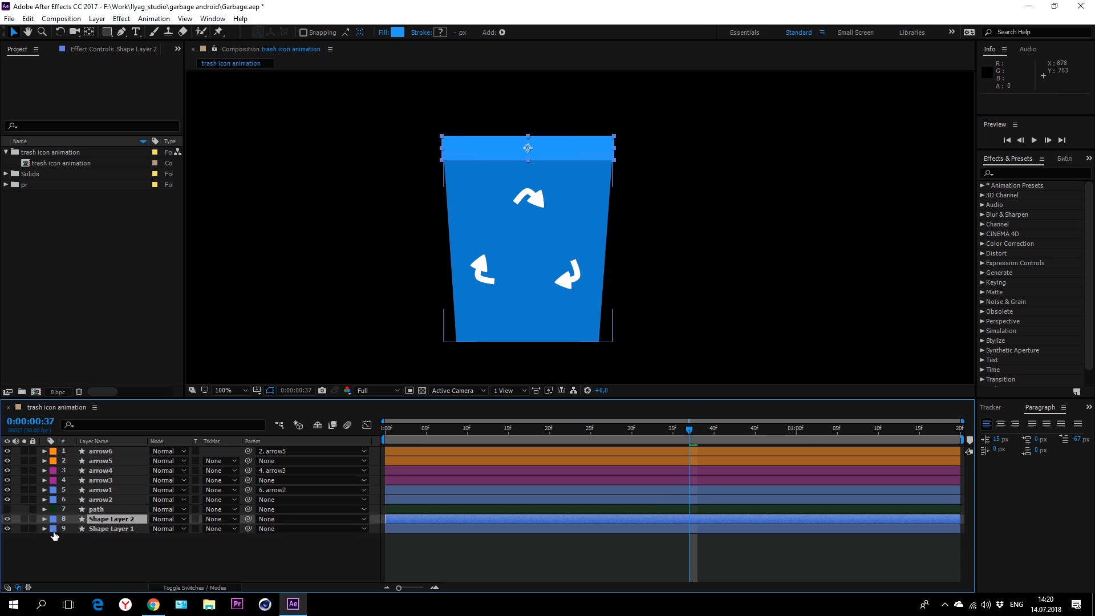
# Step: Give the lid and bin layers a brown label colour and deselect them
pyautogui.click(112, 531)
pyautogui.keyDown('shift'); pyautogui.click(97, 519); pyautogui.keyUp('shift')
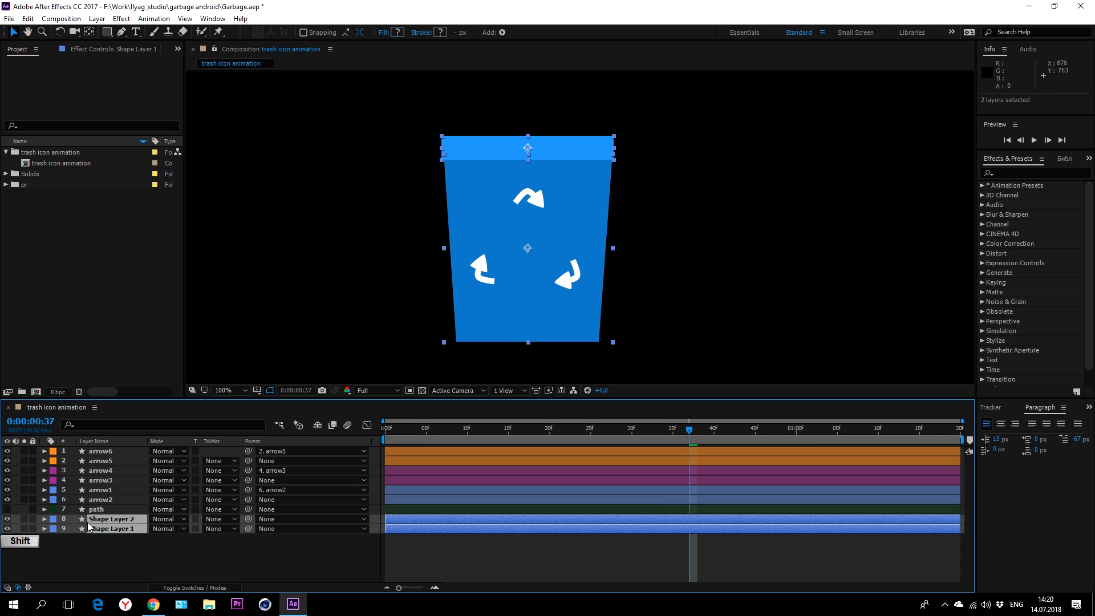
pyautogui.click(53, 519)
pyautogui.click(78, 466)
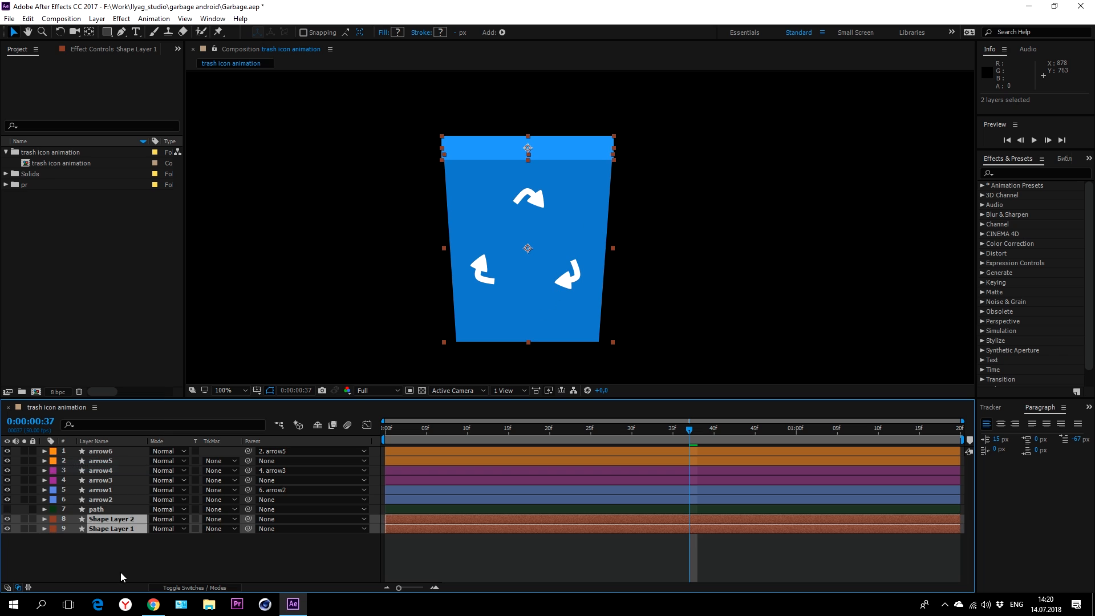
pyautogui.click(121, 573)
# Step: Duplicate the lid layer and convert the copy's rectangle path to a Bezier path
pyautogui.click(105, 523)
pyautogui.click(109, 530)
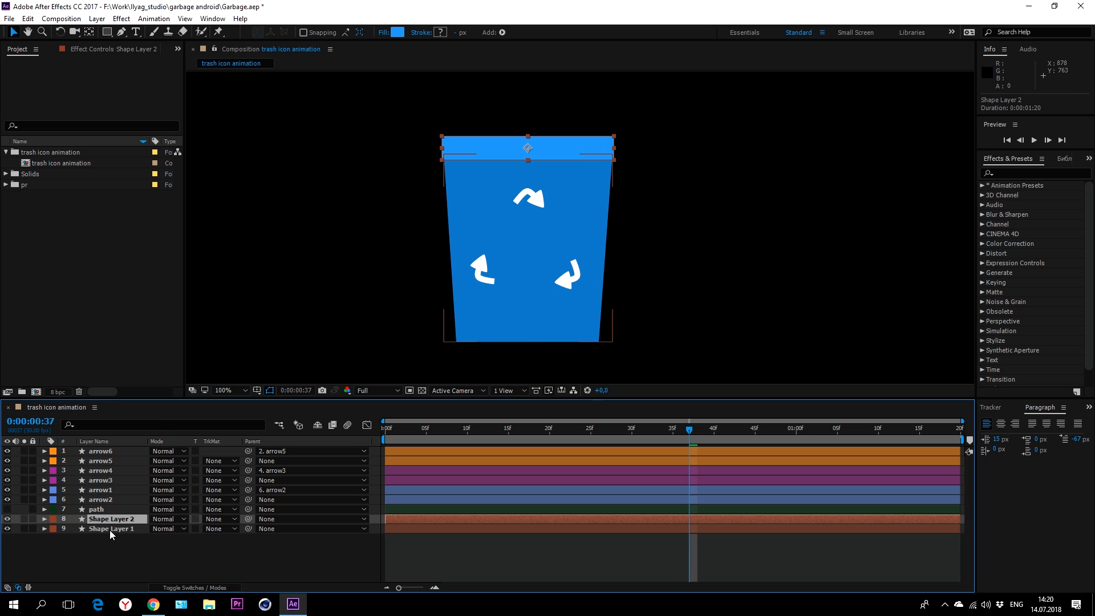
pyautogui.click(110, 519)
pyautogui.hotkey('ctrl', 'd')
pyautogui.click(44, 520)
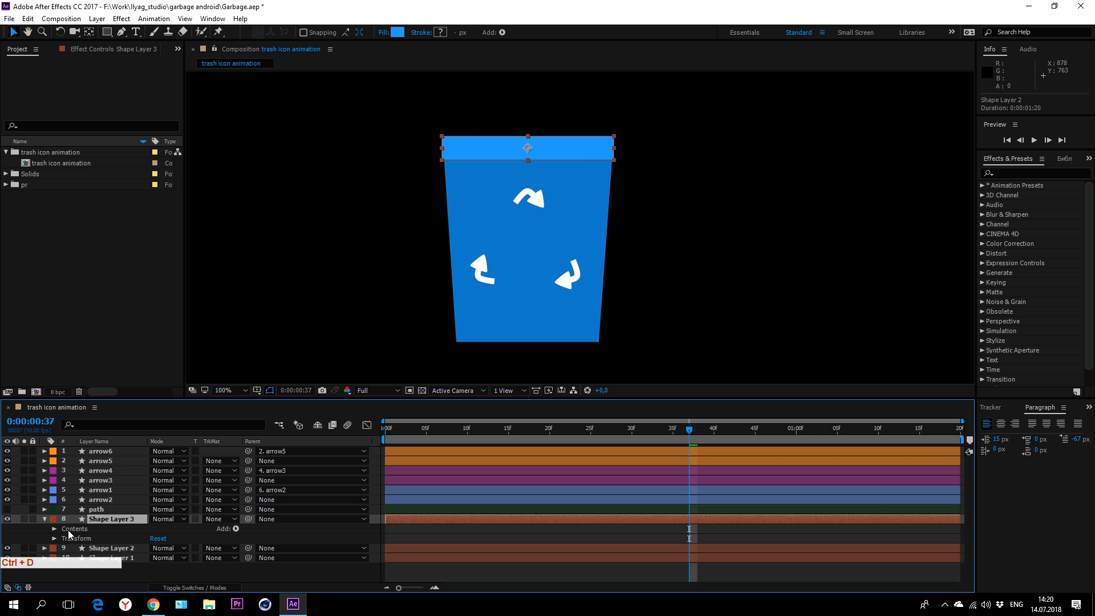
pyautogui.click(55, 529)
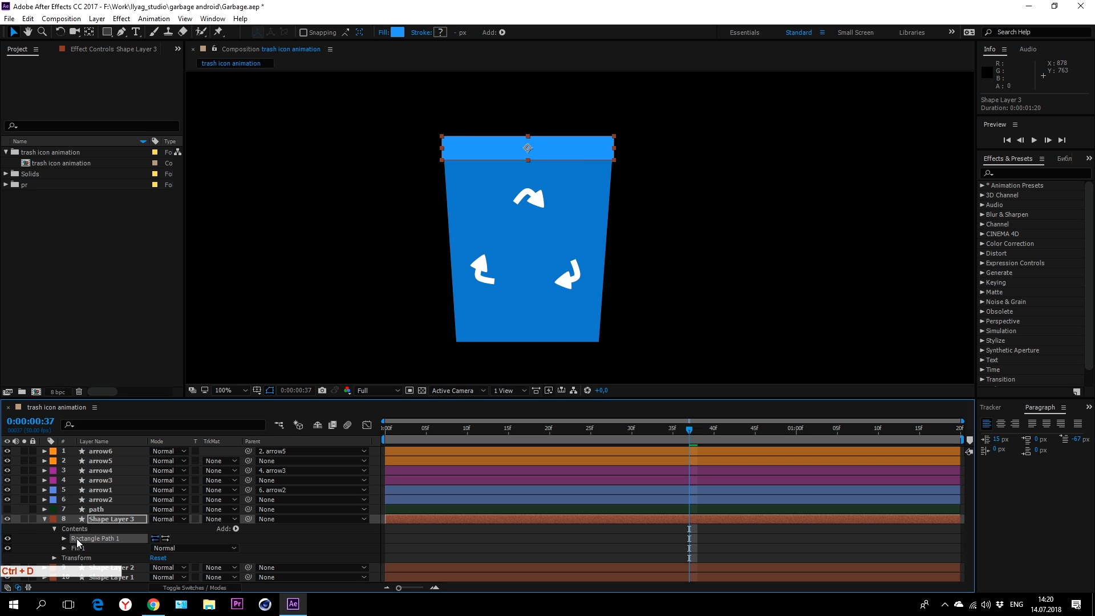
pyautogui.rightClick(80, 538)
pyautogui.click(93, 545)
pyautogui.click(79, 539)
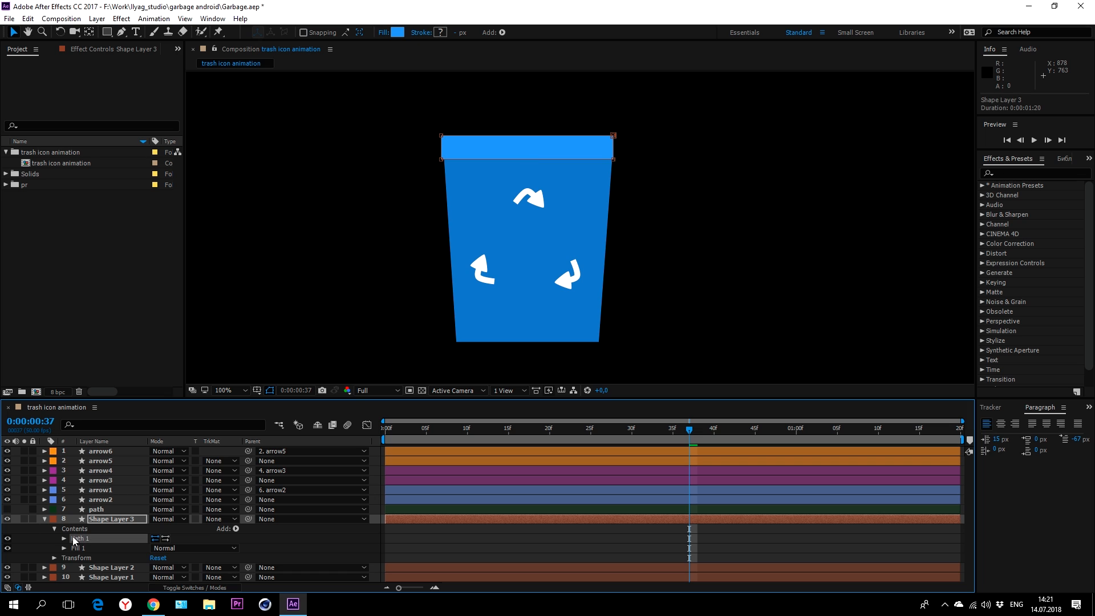
# Step: Pull the lower-right vertex of the lid copy's path down to about 1111, 402 to slant its lower edge
pyautogui.click(64, 539)
pyautogui.click(94, 548)
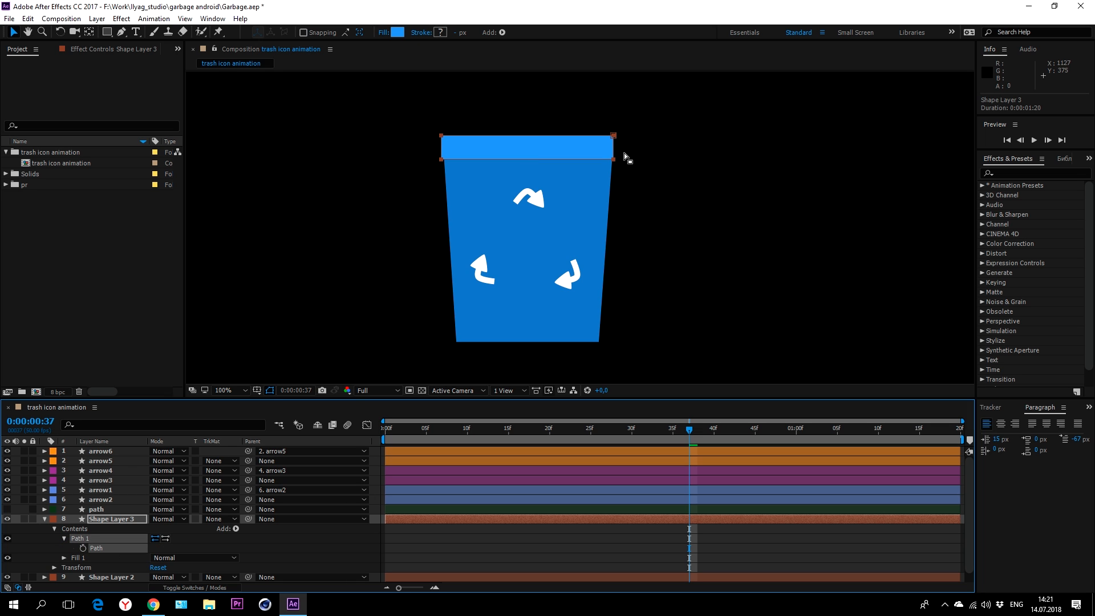
pyautogui.moveTo(625, 153)
pyautogui.mouseDown()
pyautogui.moveTo(597, 180)
pyautogui.moveTo(615, 169)
pyautogui.mouseUp()
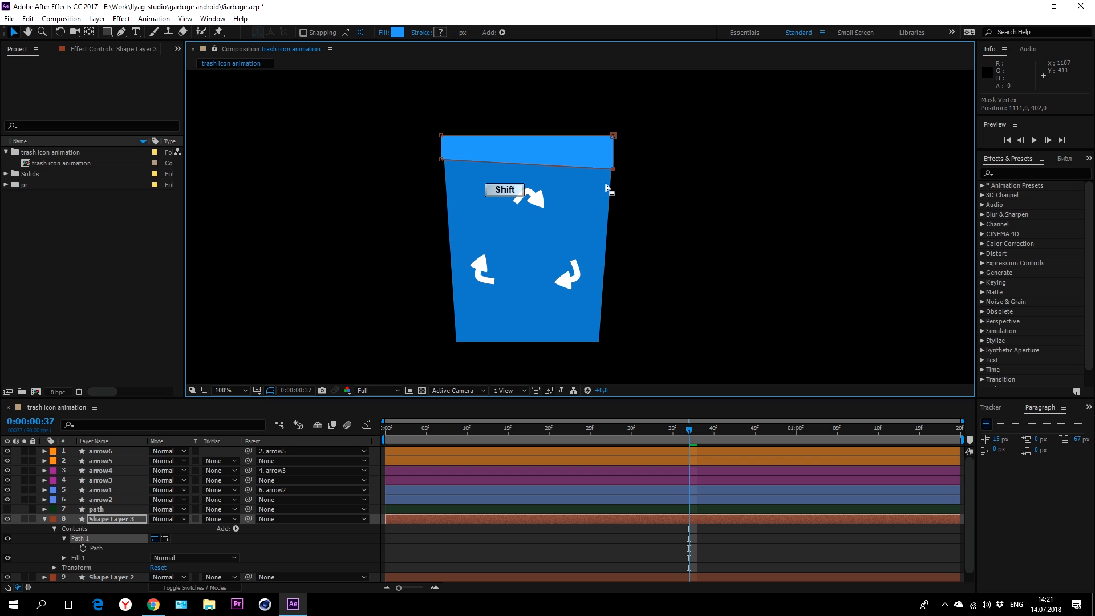
pyautogui.click(49, 522)
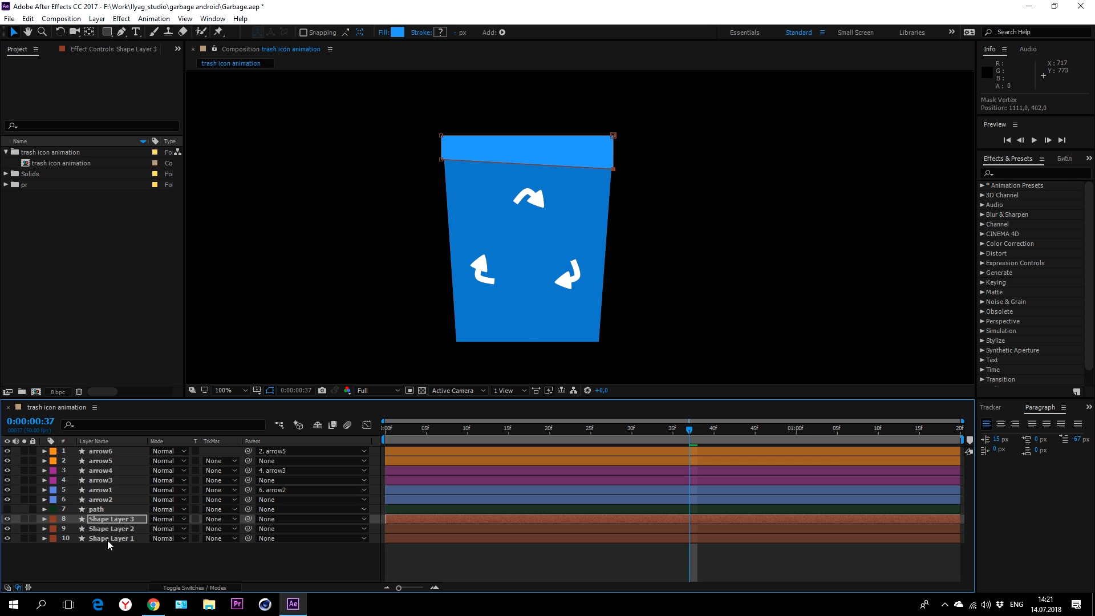
# Step: Duplicate the bin layer, place the copy directly above Shape Layer 3, and use it as that layer's alpha matte
pyautogui.click(114, 539)
pyautogui.hotkey('ctrl', 'd')
pyautogui.moveTo(114, 539); pyautogui.dragTo(114, 518)
pyautogui.click(109, 528)
pyautogui.click(219, 529)
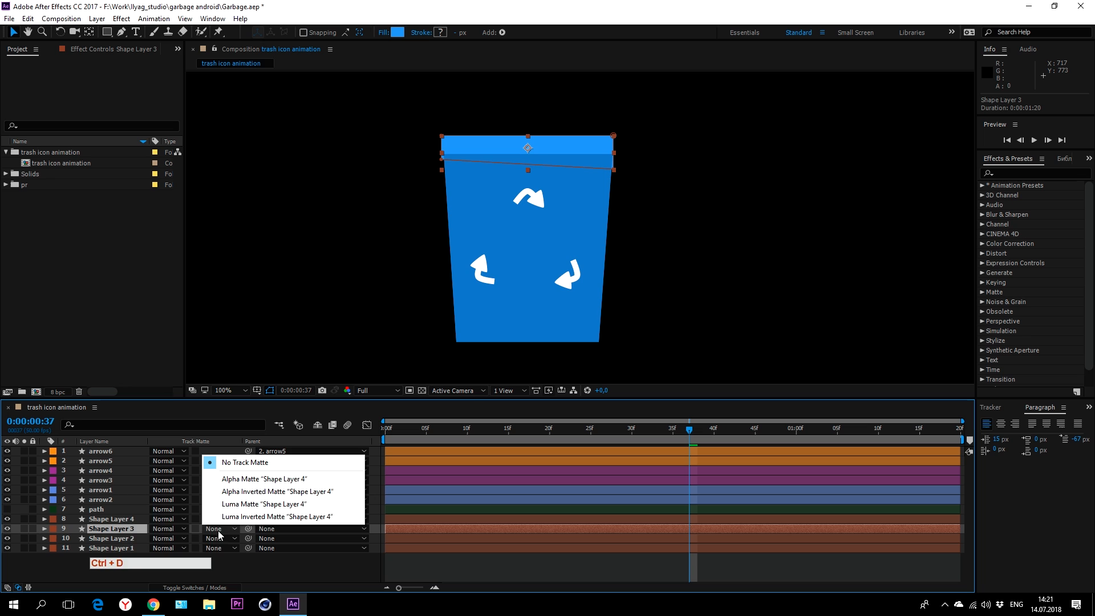
pyautogui.click(254, 479)
pyautogui.click(223, 581)
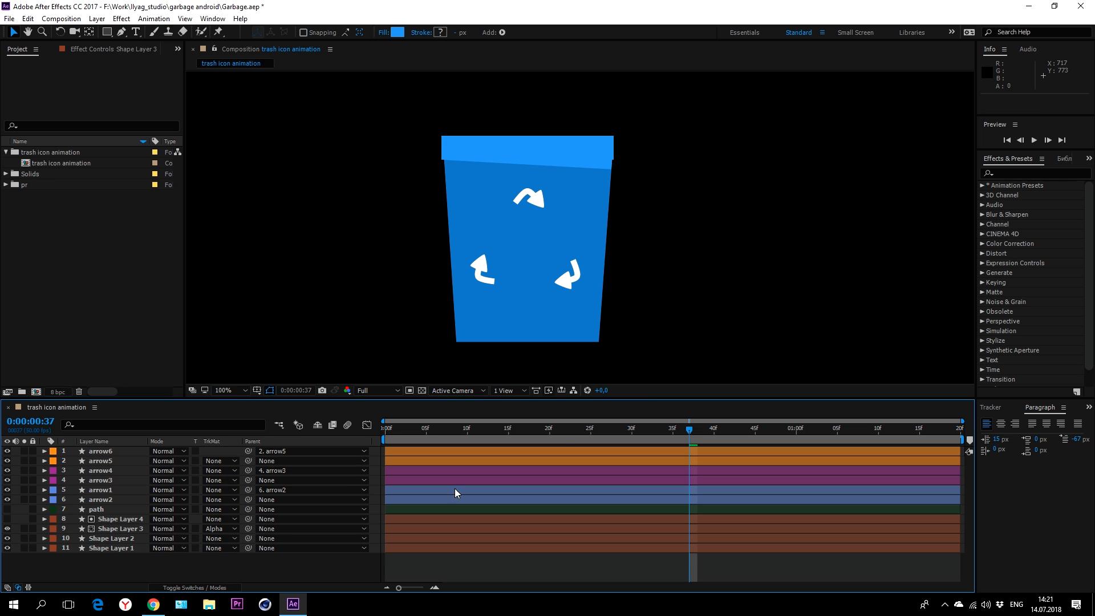
# Step: Change the fill of the slanted Shape Layer 3 to black, hex 000000
pyautogui.scroll(1, 591, 191)
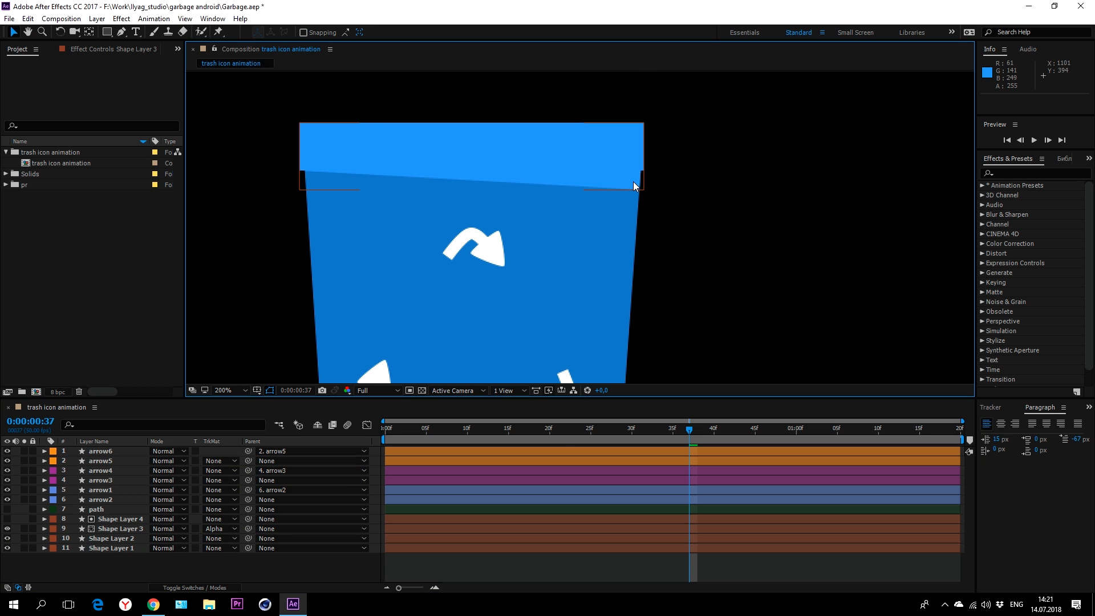
pyautogui.click(117, 529)
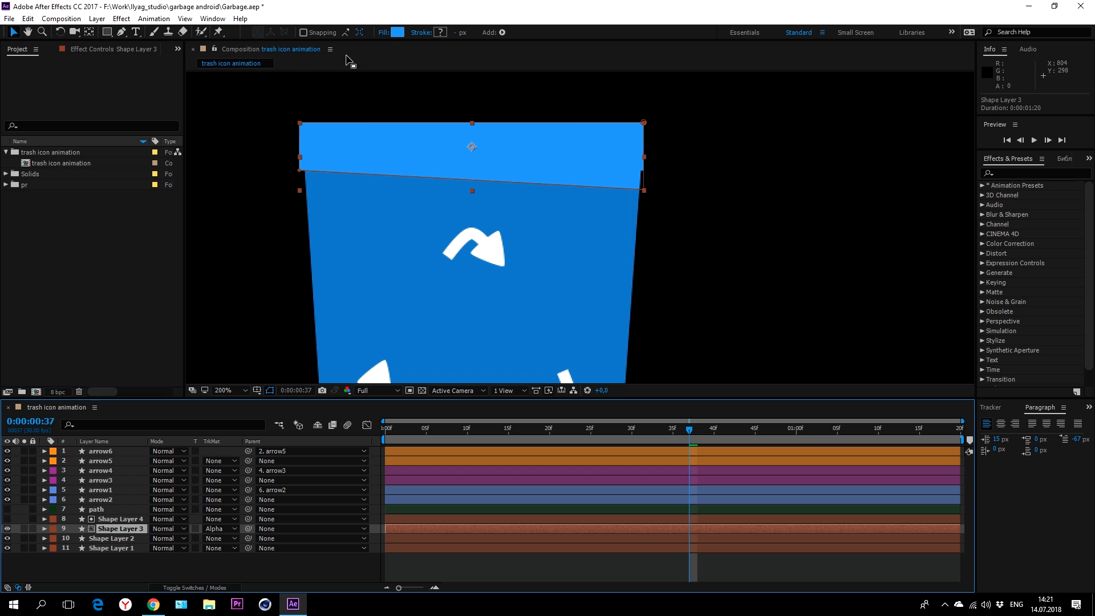
pyautogui.click(398, 33)
pyautogui.moveTo(869, 379); pyautogui.dragTo(649, 478)
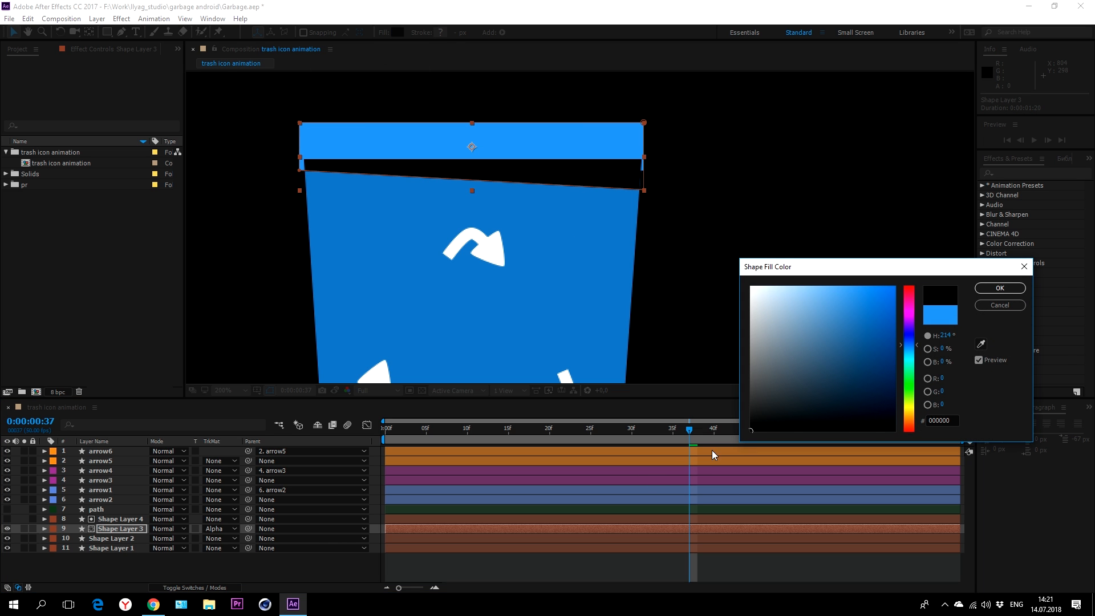
pyautogui.click(996, 290)
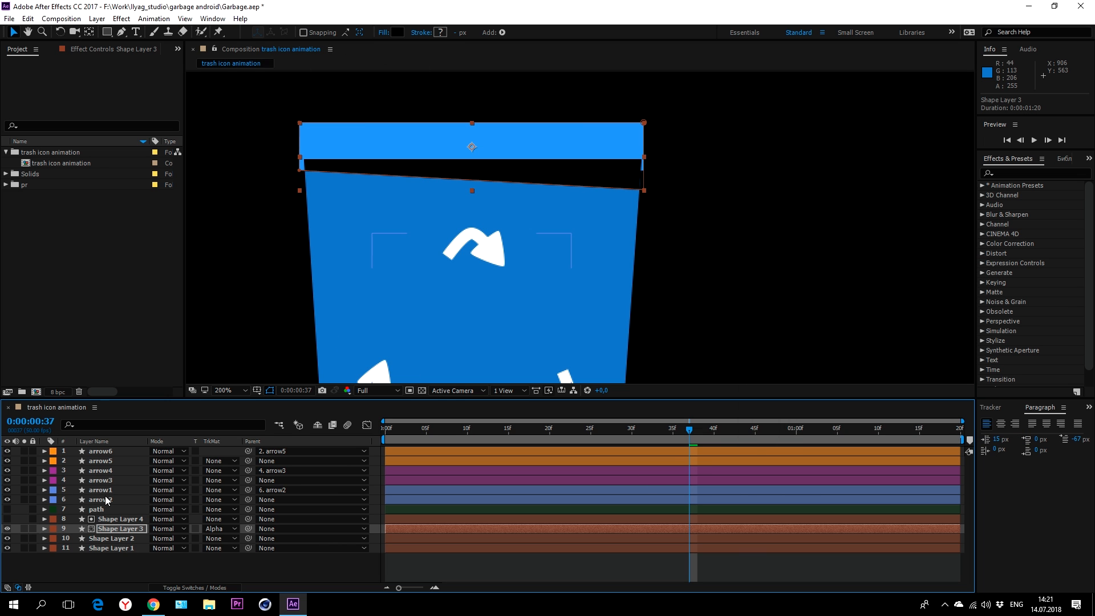
# Step: Move the lid layer, Shape Layer 2, above Shape Layer 4 so it covers the black shadow shape
pyautogui.click(108, 538)
pyautogui.moveTo(115, 537); pyautogui.dragTo(125, 518)
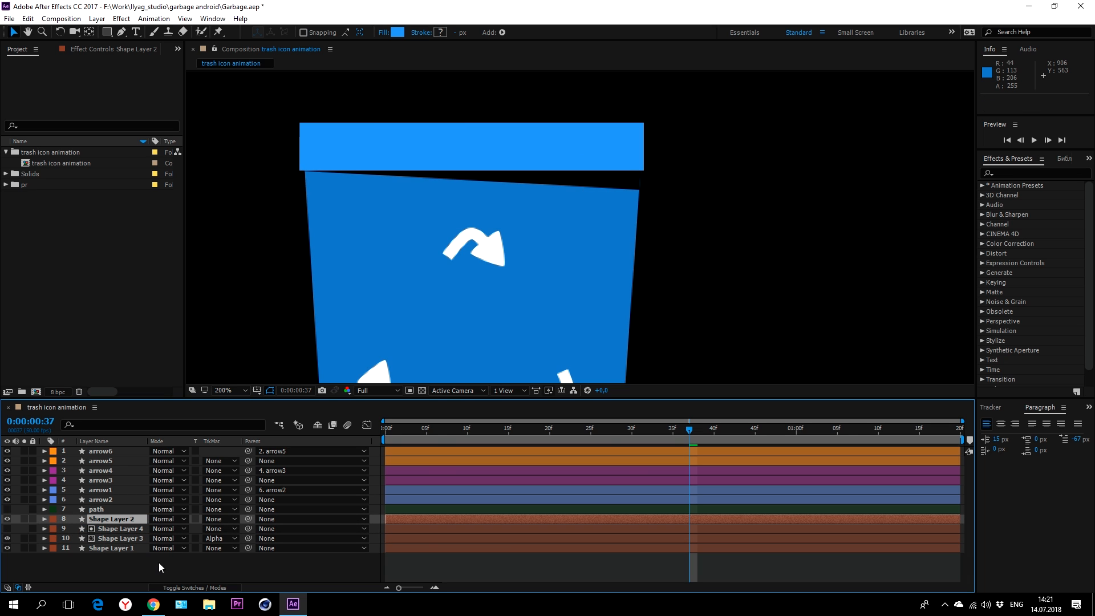
pyautogui.click(158, 562)
# Step: Set the opacity of the black shadow layer, Shape Layer 3, to 15%
pyautogui.click(121, 537)
pyautogui.press('t')
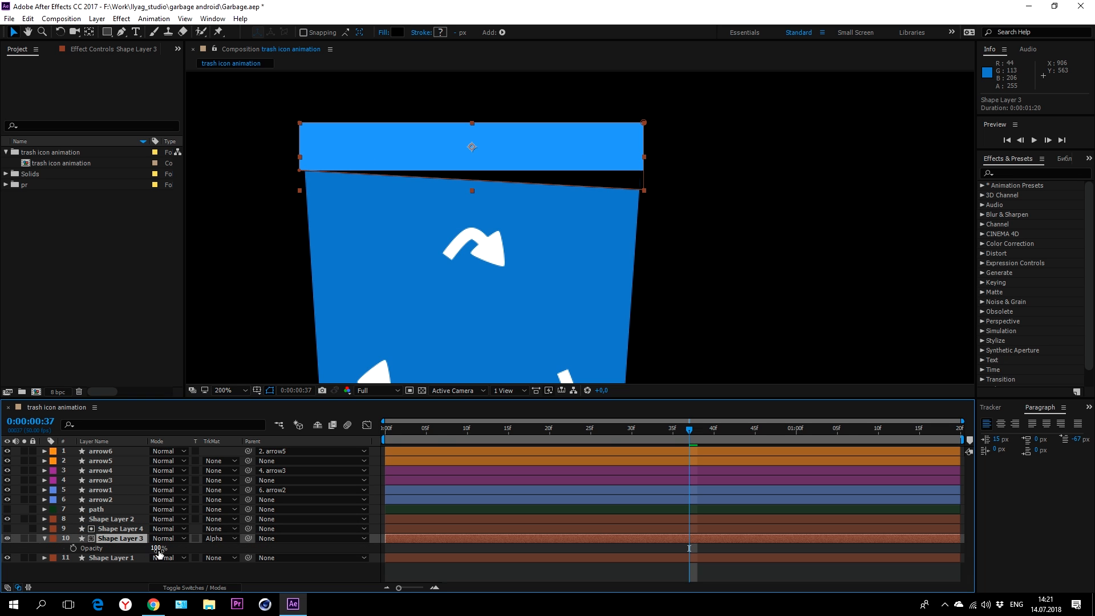
pyautogui.moveTo(157, 548); pyautogui.dragTo(104, 549)
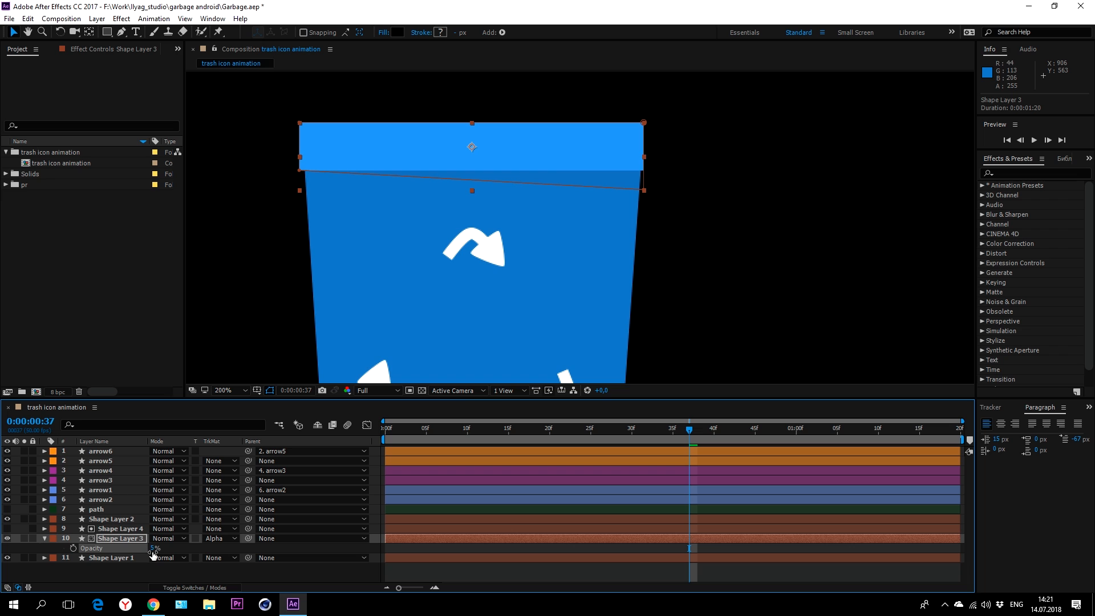
pyautogui.write('15')
pyautogui.press('Return')
pyautogui.click(707, 241)
pyautogui.press(',')
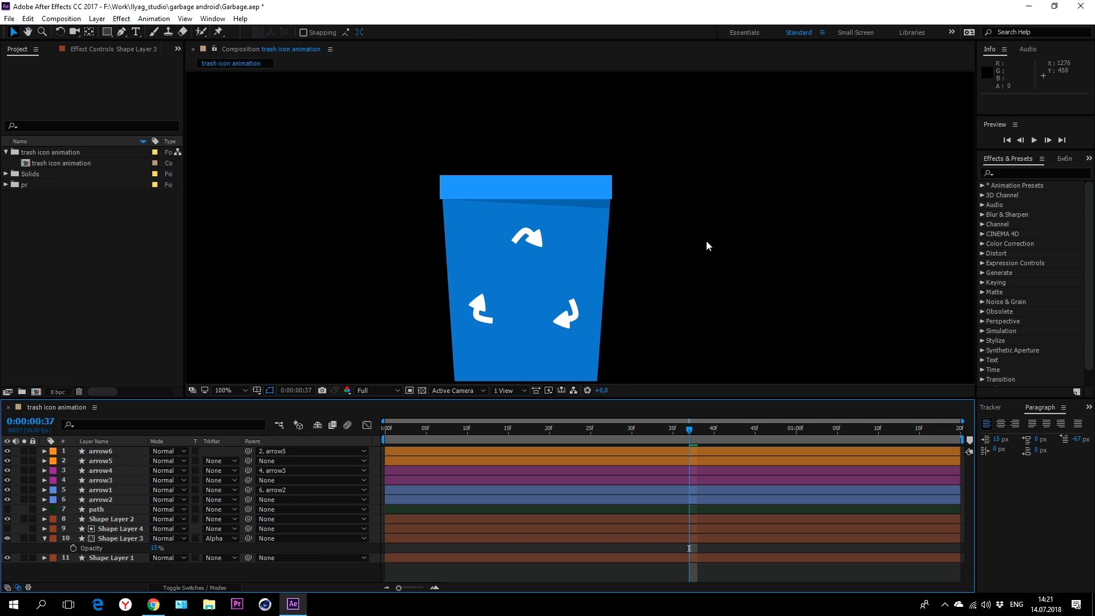
# Step: Raise the lower-right vertex of the shadow shape slightly to make the shadow under the lid narrower
pyautogui.scroll(-2, 753, 302)
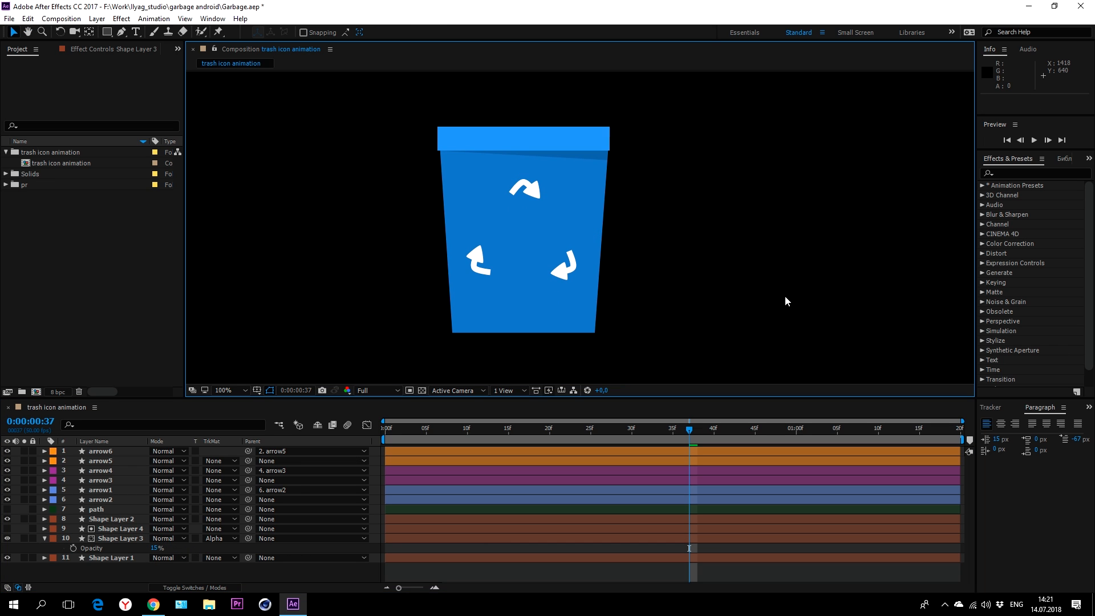
pyautogui.press('.')
pyautogui.scroll(3, 538, 274)
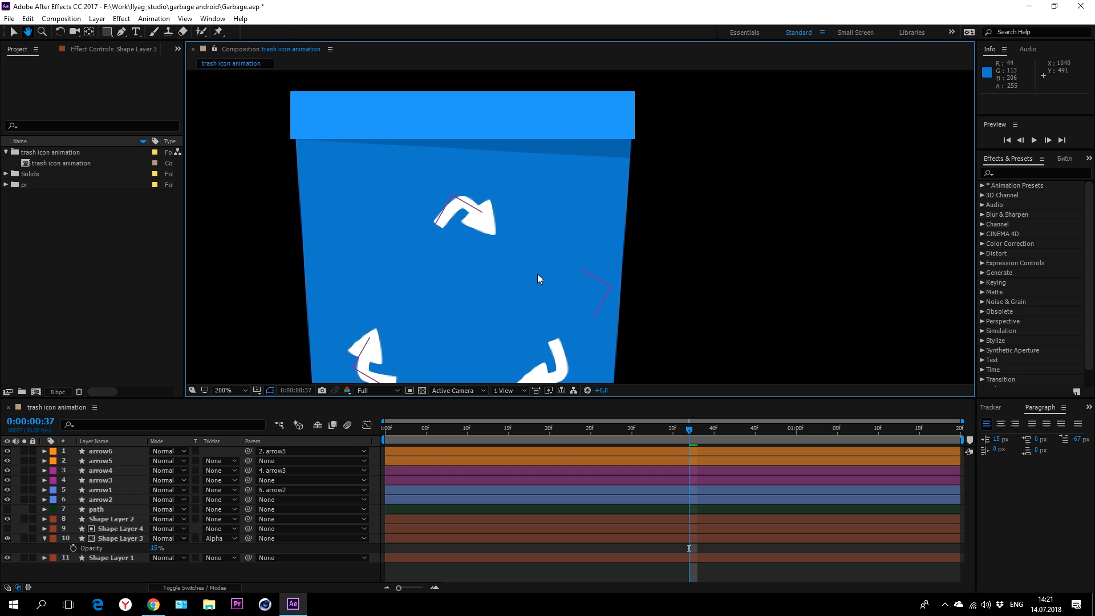
pyautogui.click(122, 538)
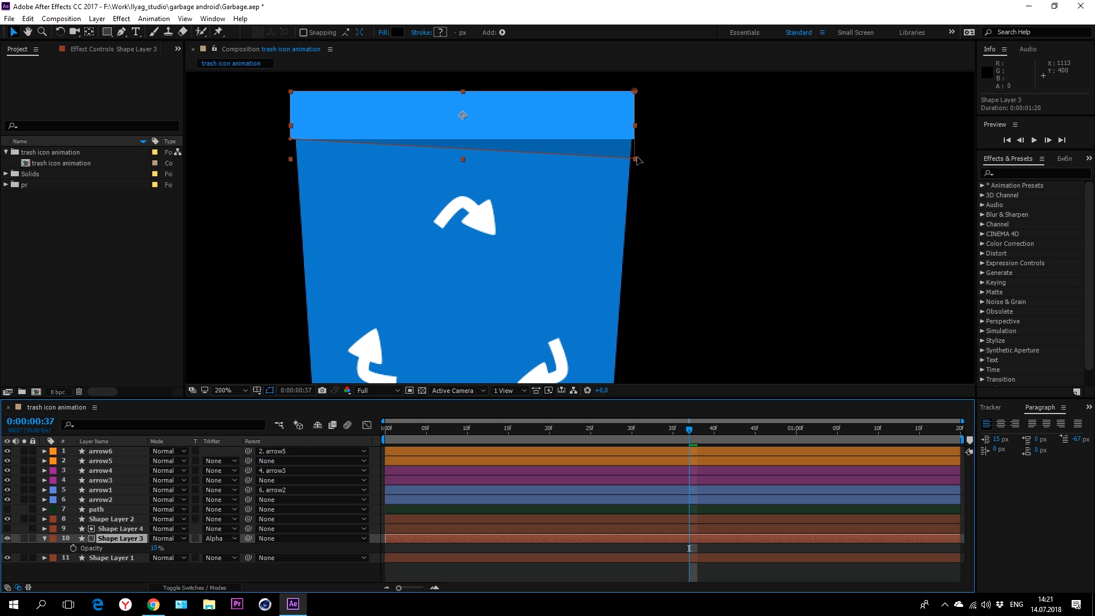
pyautogui.moveTo(635, 159); pyautogui.dragTo(635, 152)
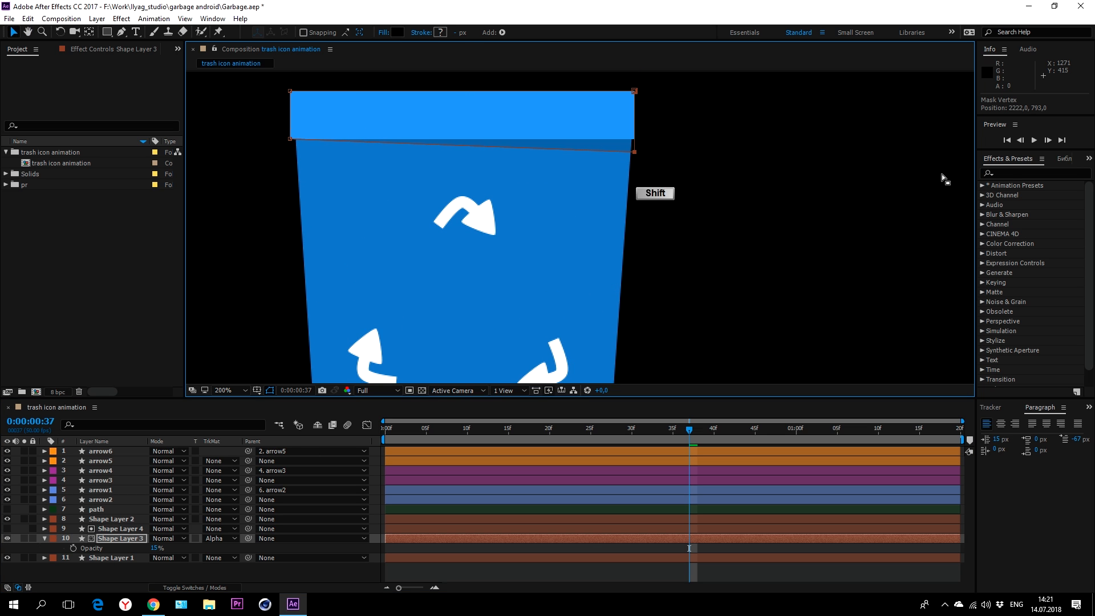
# Step: Apply the Fast Blur effect to the shadow layer, Shape Layer 3, with a Blurriness of 5
pyautogui.click(1033, 173)
pyautogui.write('fas')
pyautogui.moveTo(1020, 215); pyautogui.dragTo(123, 539)
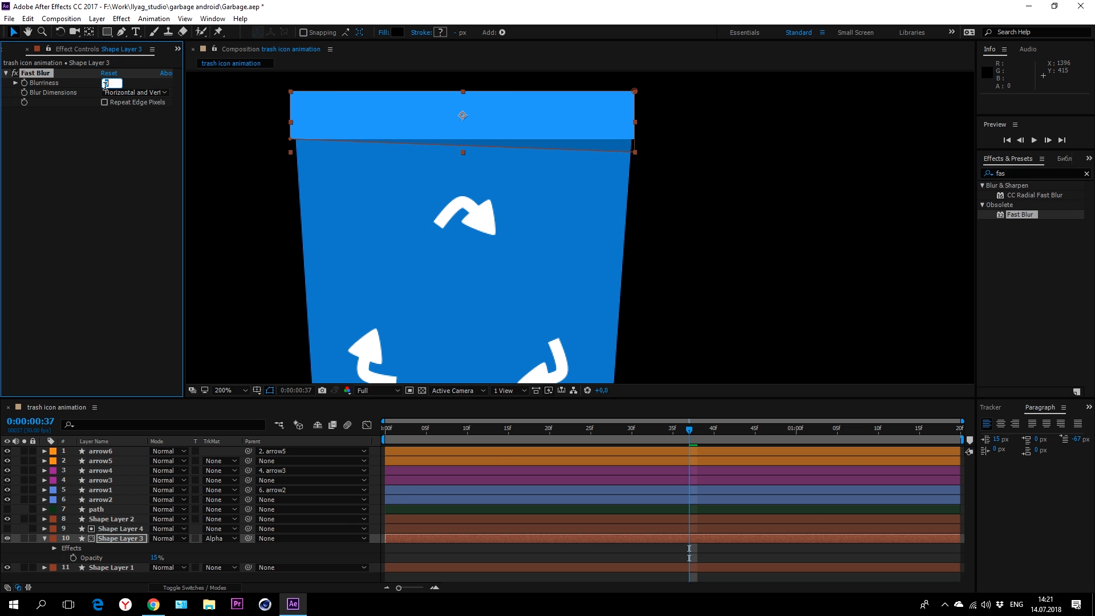
pyautogui.click(112, 267)
pyautogui.click(299, 555)
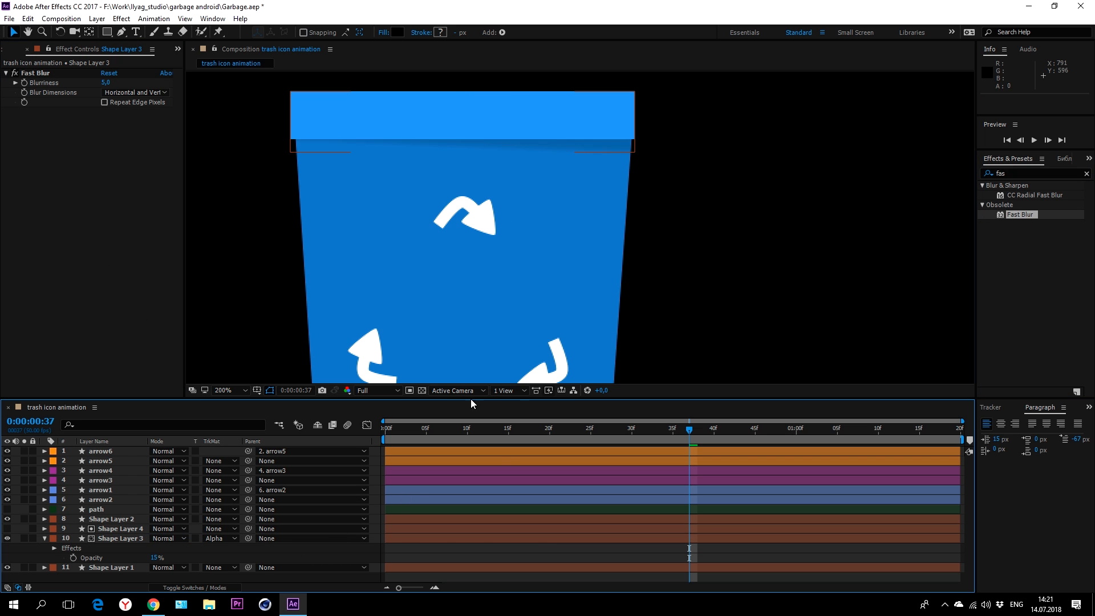
# Step: Create a 1920 × 1080 px solid named BG in a very light grey, RGB 226, 222, 226
pyautogui.scroll(-1, 747, 194)
pyautogui.moveTo(583, 236); pyautogui.dragTo(609, 193)
pyautogui.click(97, 19)
pyautogui.moveTo(111, 29)
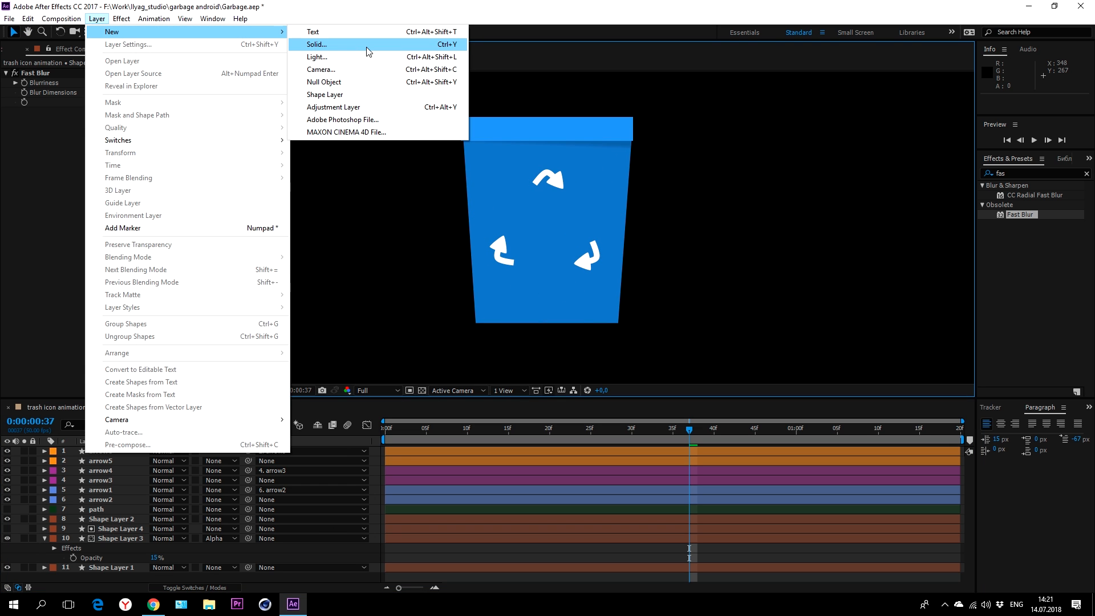
pyautogui.click(319, 42)
pyautogui.write('BG')
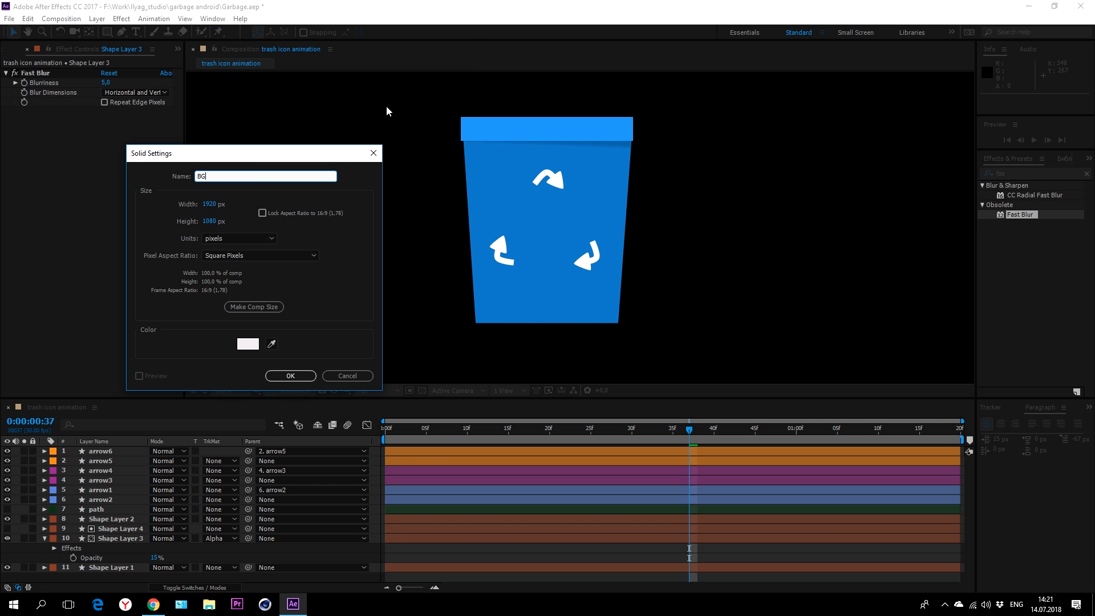
pyautogui.click(247, 346)
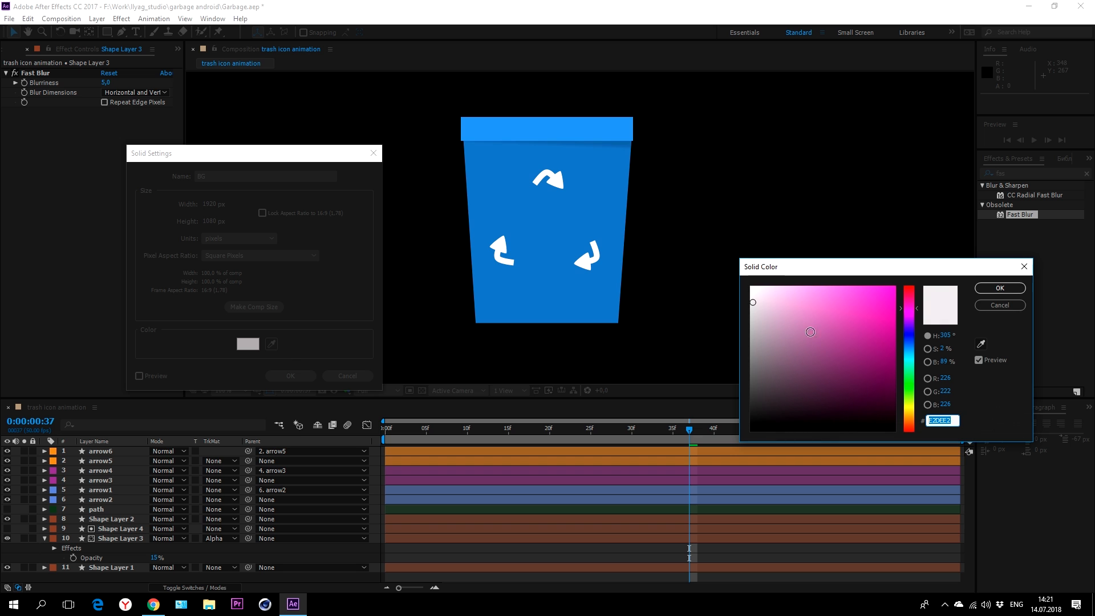
pyautogui.click(985, 290)
pyautogui.click(291, 376)
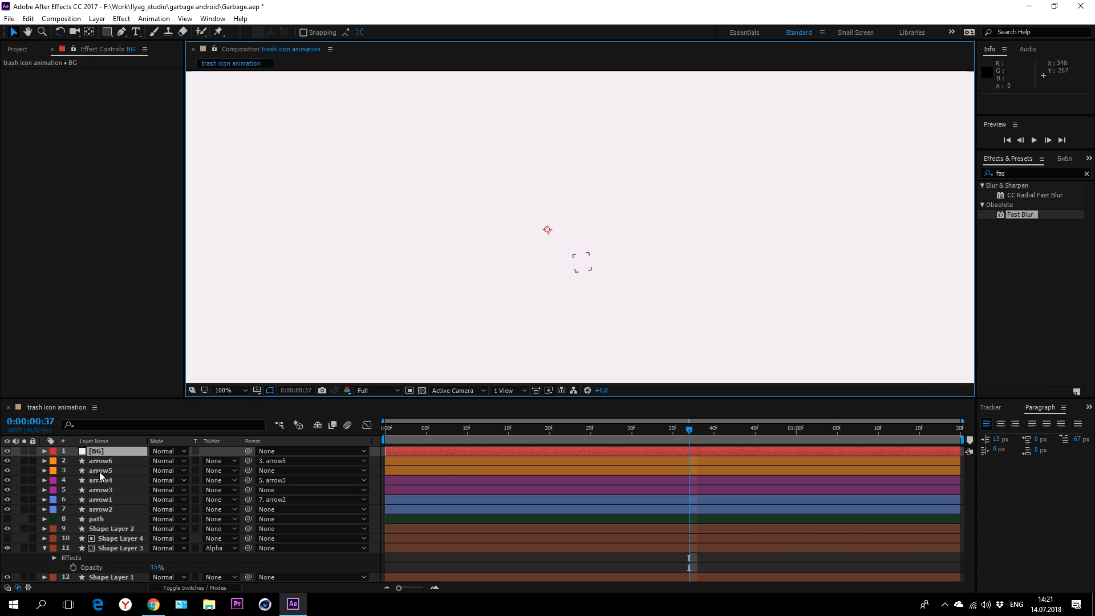
# Step: Move the BG solid to the bottom of the layer stack and preview the animation
pyautogui.moveTo(107, 464); pyautogui.dragTo(110, 581)
pyautogui.scroll(-2, 563, 254)
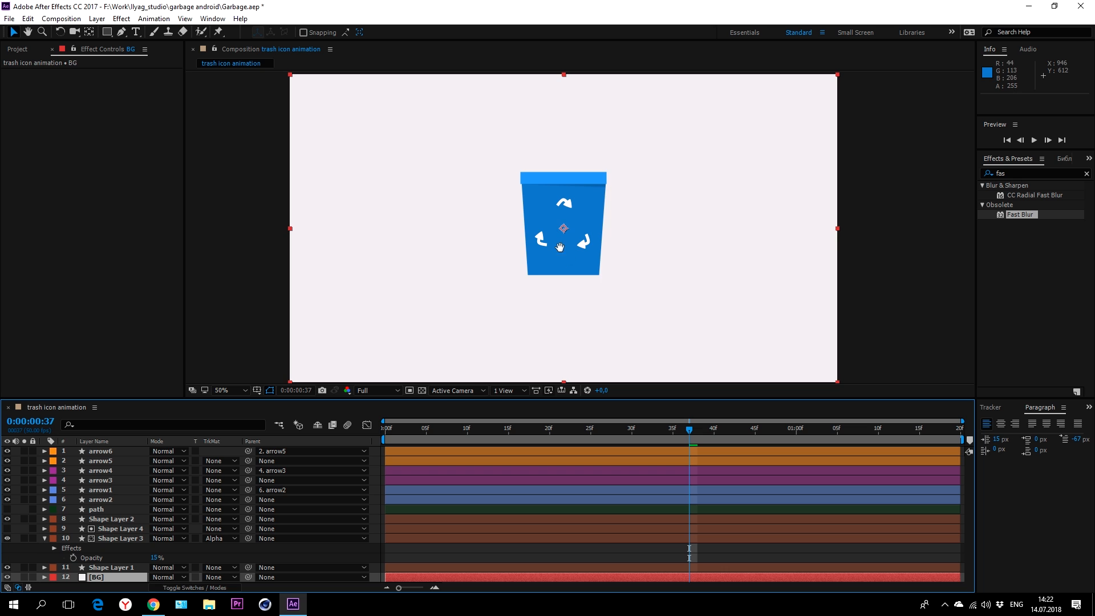
pyautogui.moveTo(558, 244)
pyautogui.mouseDown()
pyautogui.moveTo(573, 232)
pyautogui.moveTo(573, 250)
pyautogui.mouseUp()
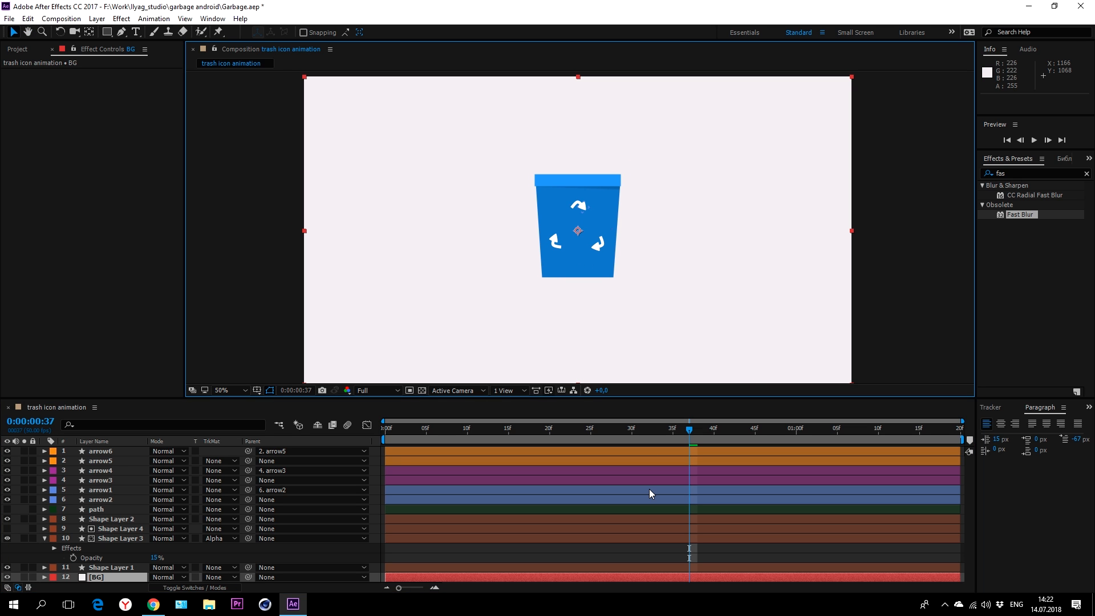
pyautogui.press('space')
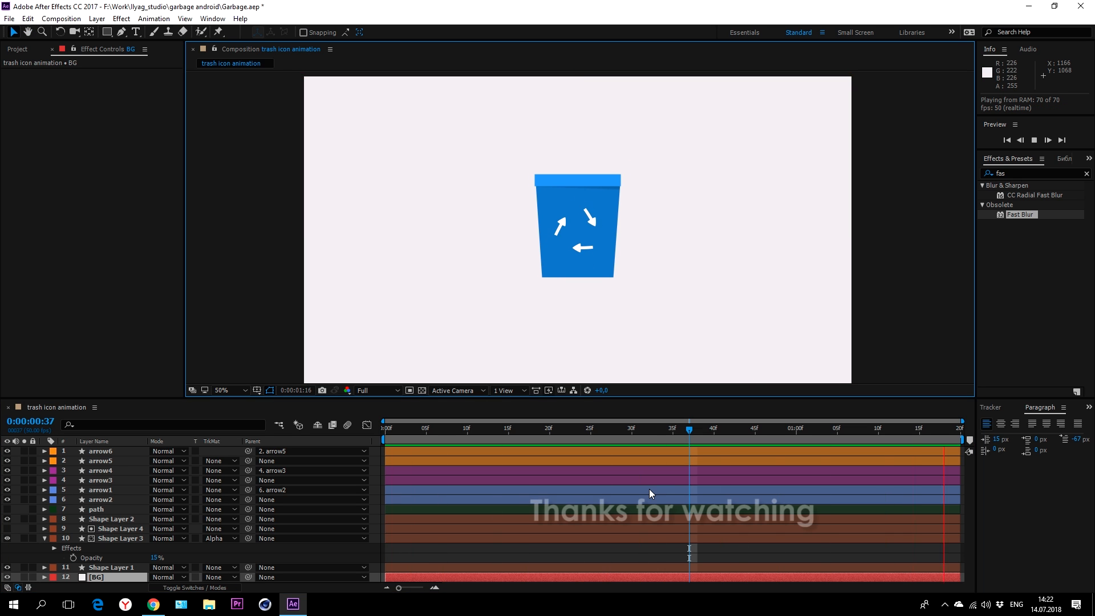